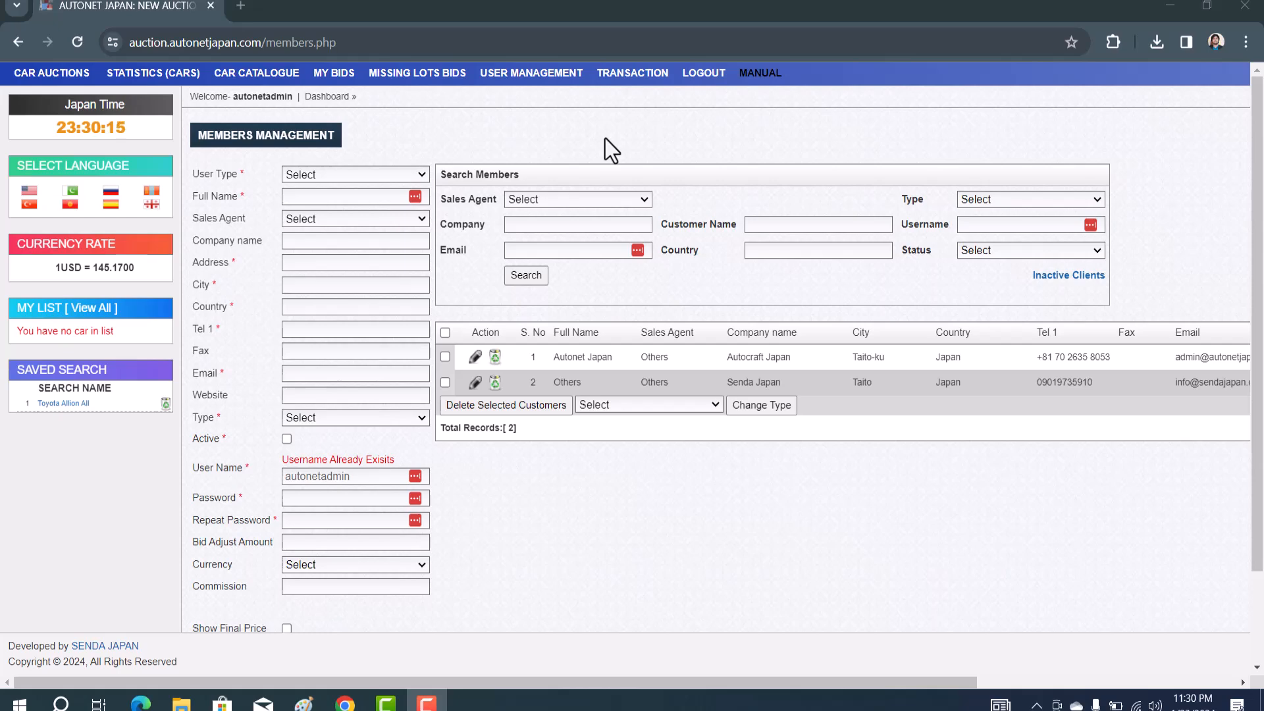
Highlight the User Type label and its required-field asterisk to point them out
{"action": "left_click_drag", "start_coordinate": [192, 174], "coordinate": [234, 176]}
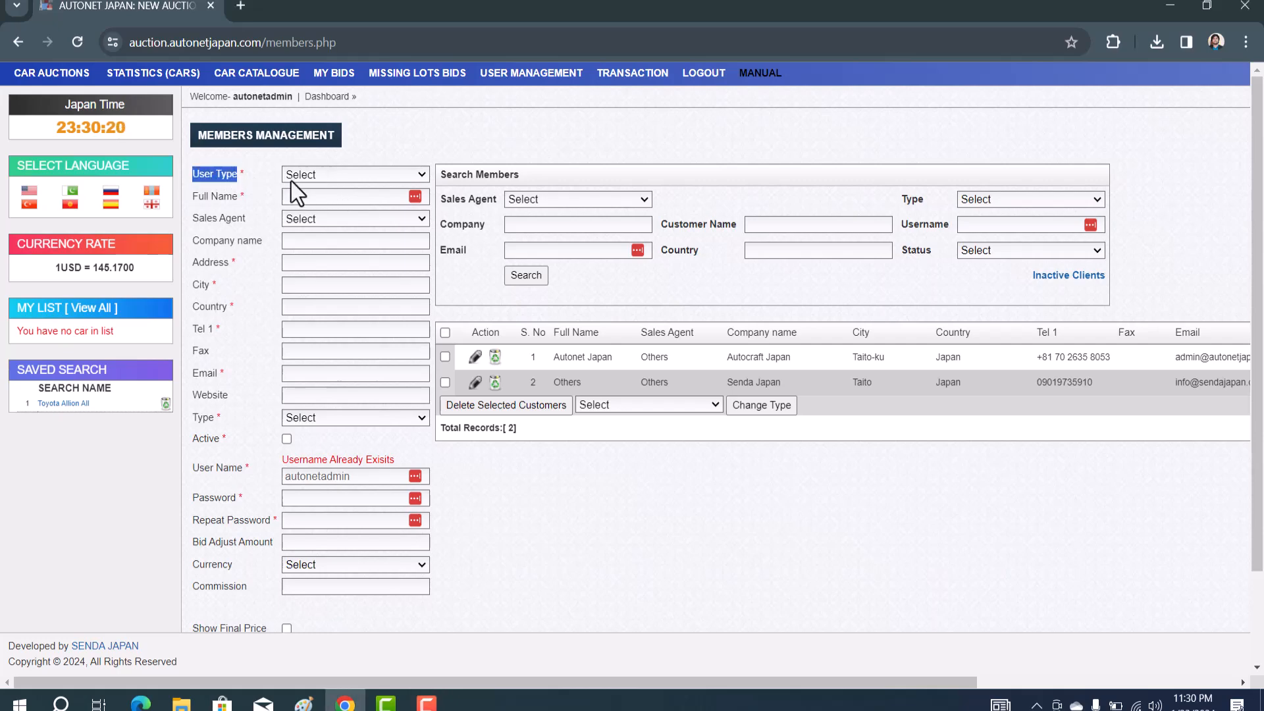
{"action": "left_click", "coordinate": [258, 180]}
{"action": "left_click_drag", "start_coordinate": [238, 173], "coordinate": [247, 174]}
{"action": "left_click", "coordinate": [237, 196]}
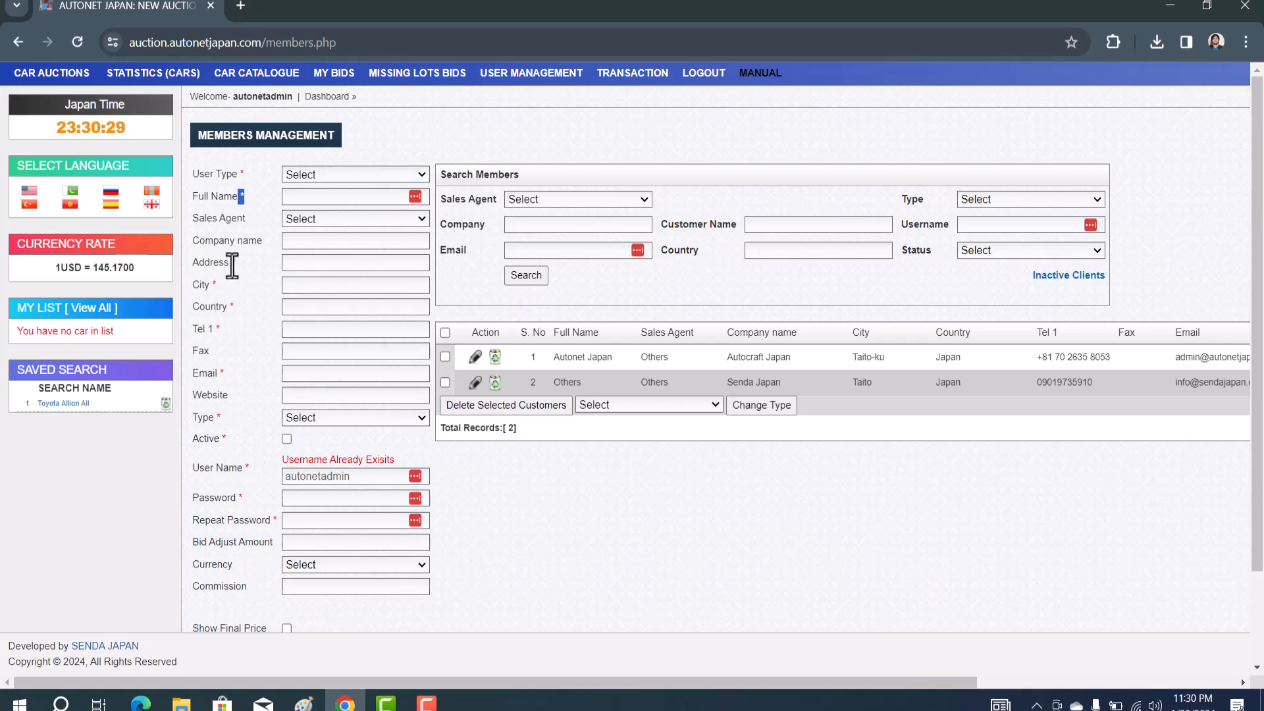
{"action": "left_click", "coordinate": [300, 263]}
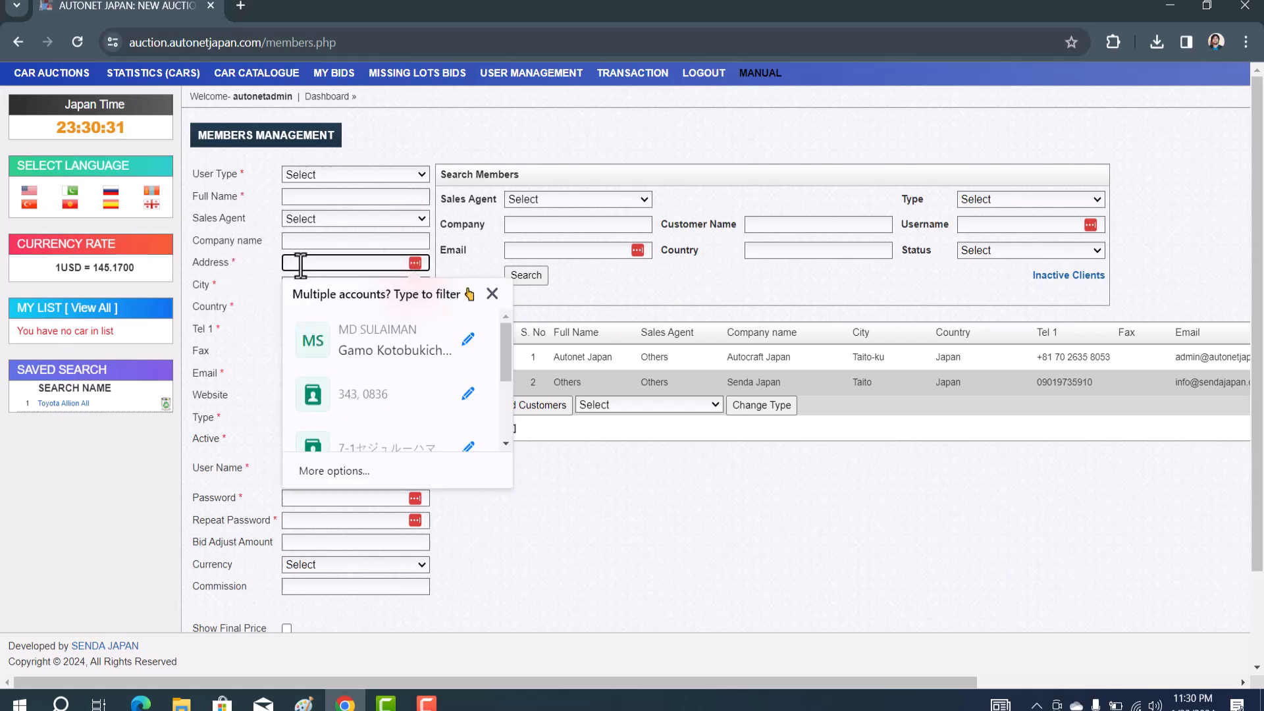
{"action": "left_click", "coordinate": [257, 263]}
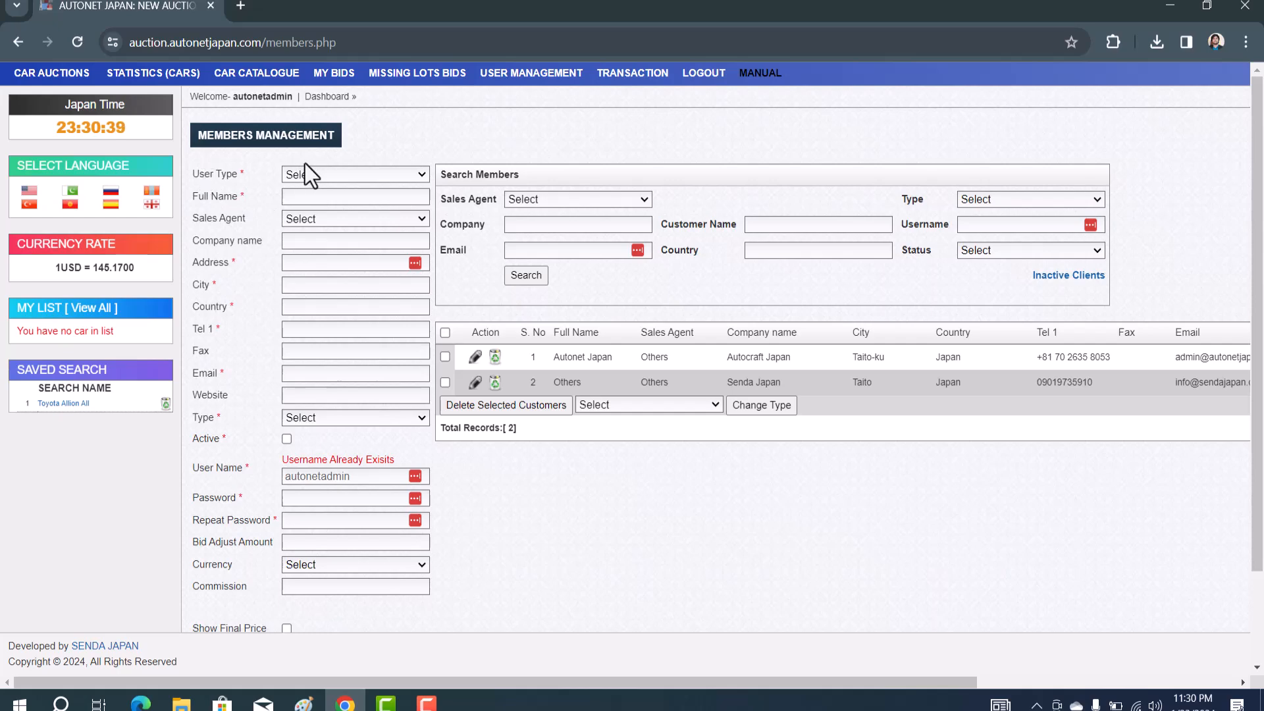
Set the new member's User Type to Sales Agent
{"action": "left_click", "coordinate": [321, 175]}
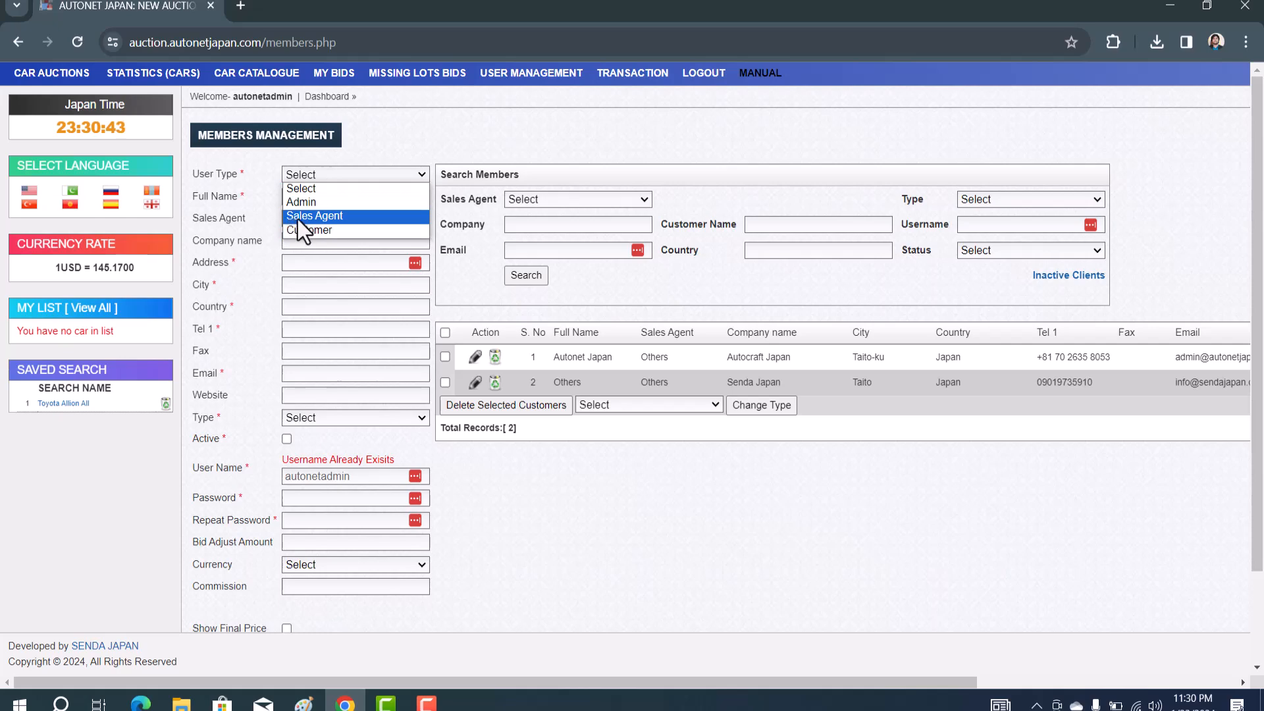
{"action": "left_click", "coordinate": [297, 216]}
{"action": "left_click", "coordinate": [327, 196]}
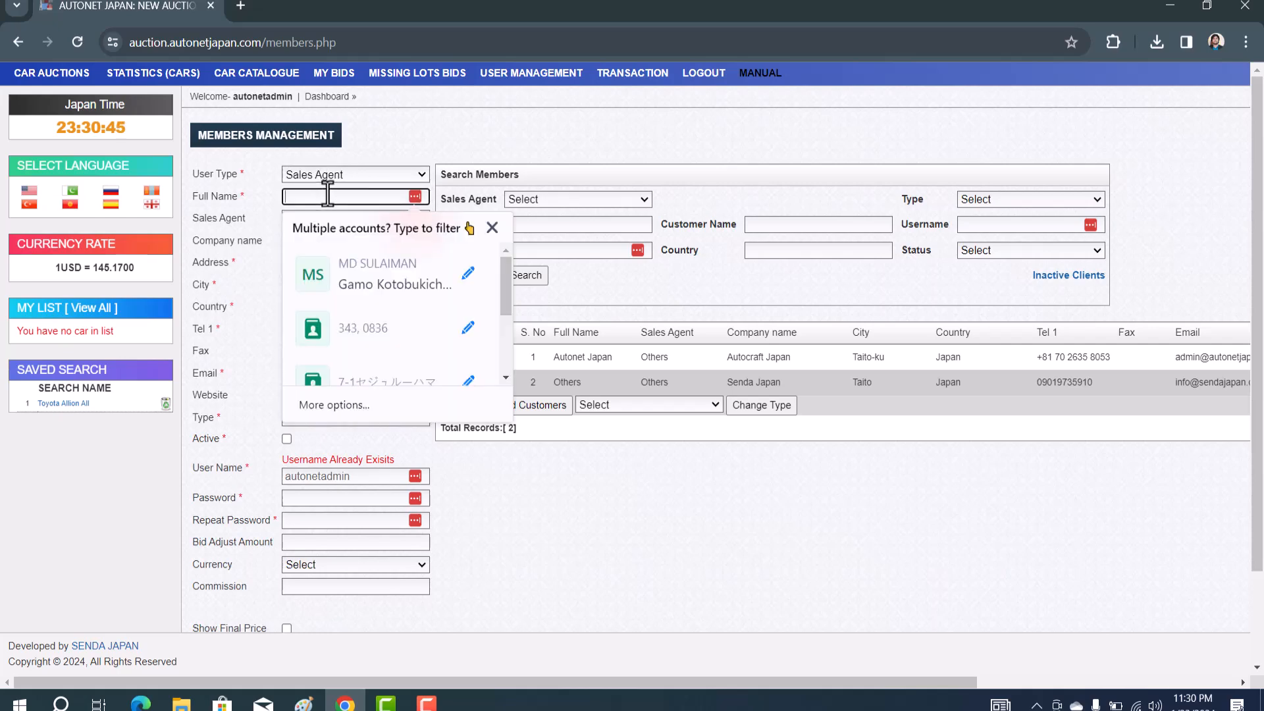
{"action": "left_click", "coordinate": [739, 510]}
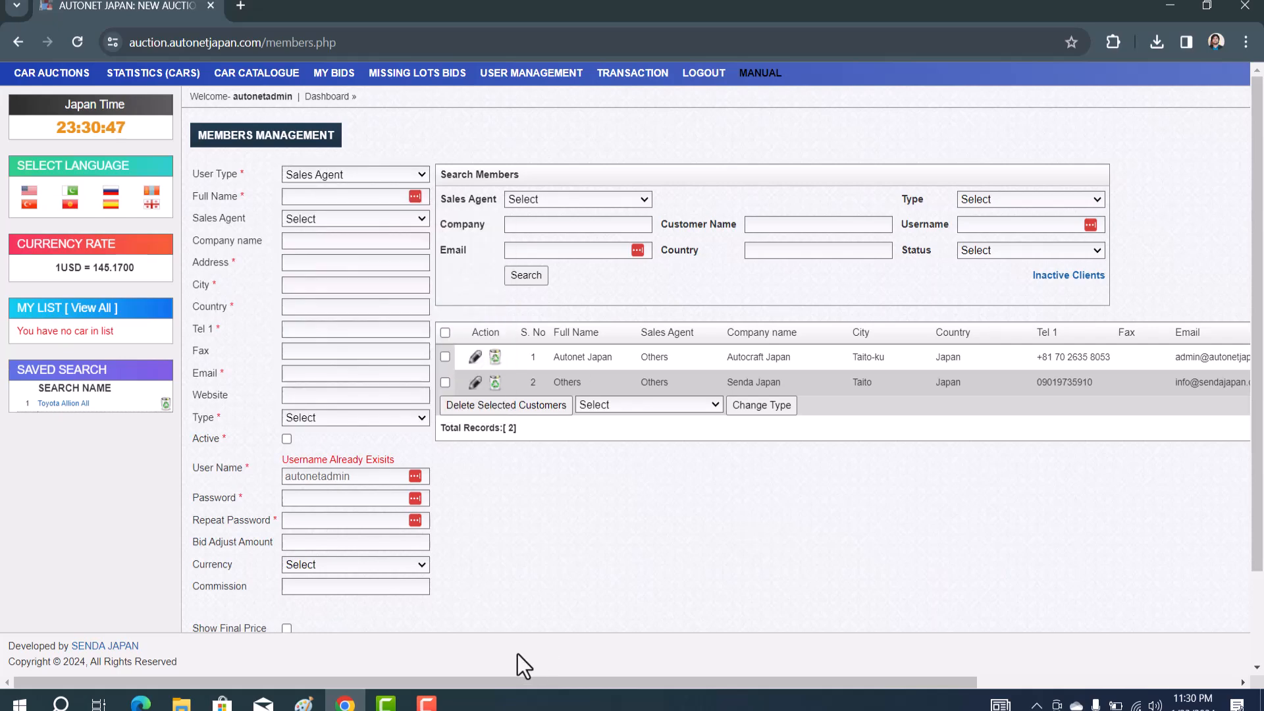
Check the hierarchy diagram in Paint, then return to the member form's Full Name field
{"action": "left_click", "coordinate": [303, 703]}
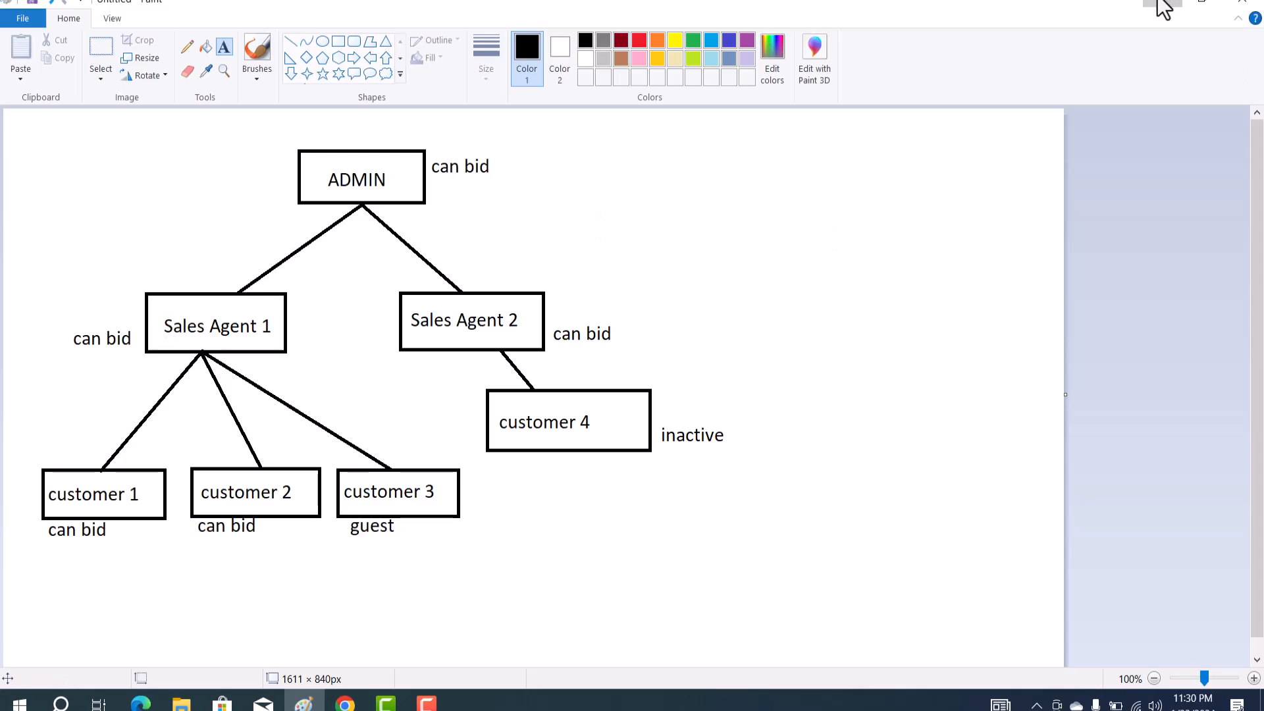
{"action": "left_click", "coordinate": [1166, 7]}
{"action": "left_click", "coordinate": [341, 196]}
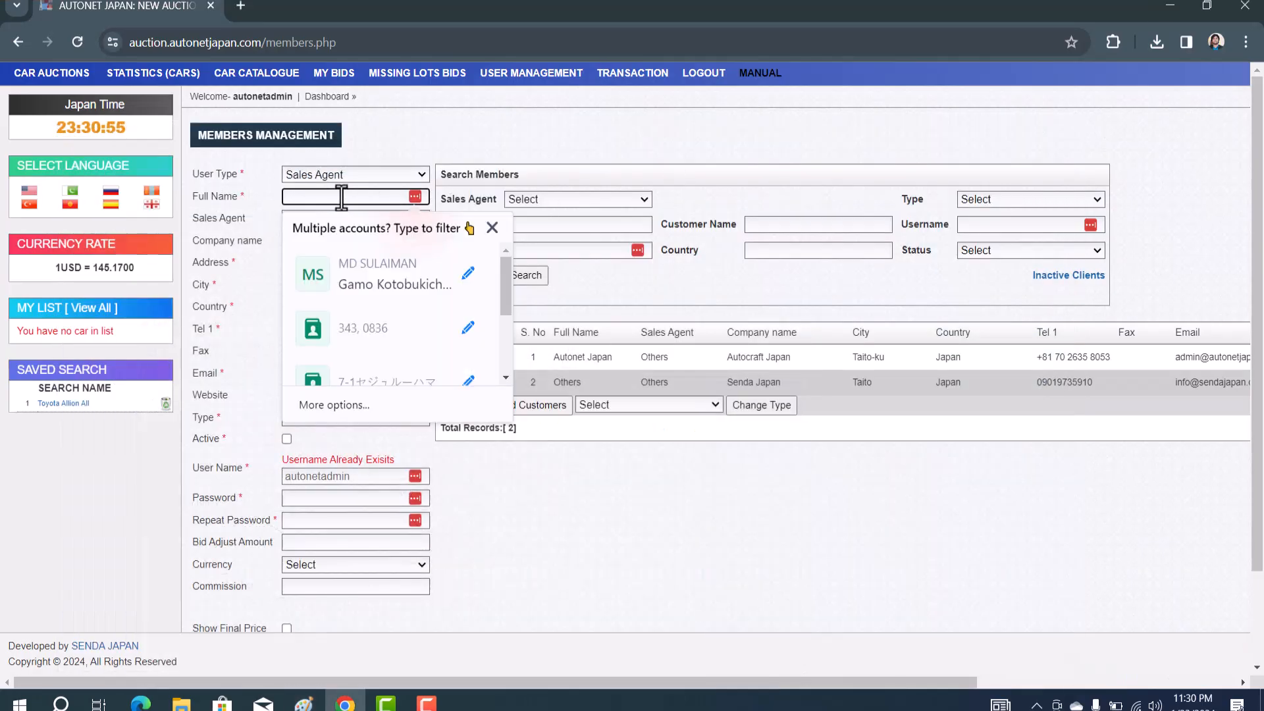
Enter full name 'Sales Agent 1', sales agent Others, and company 'Autonet Japan'
{"action": "type", "text": "Sales "}
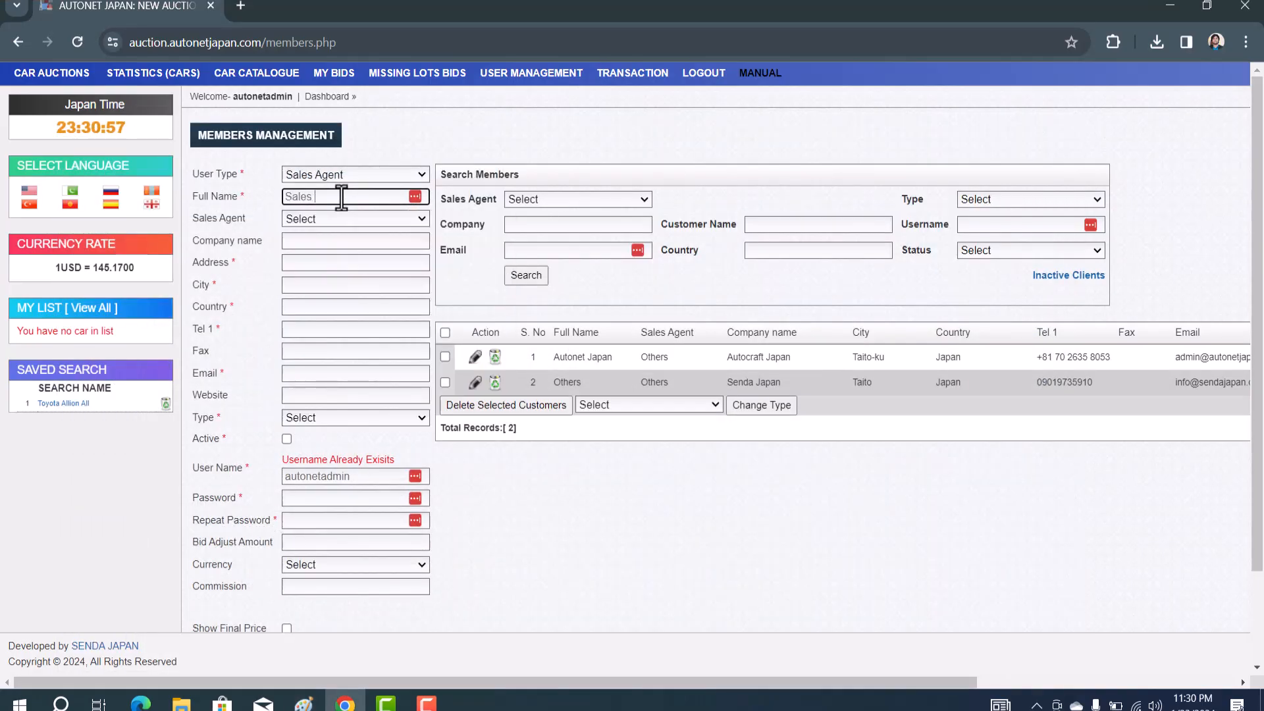
{"action": "type", "text": "Agent 1"}
{"action": "left_click", "coordinate": [309, 217]}
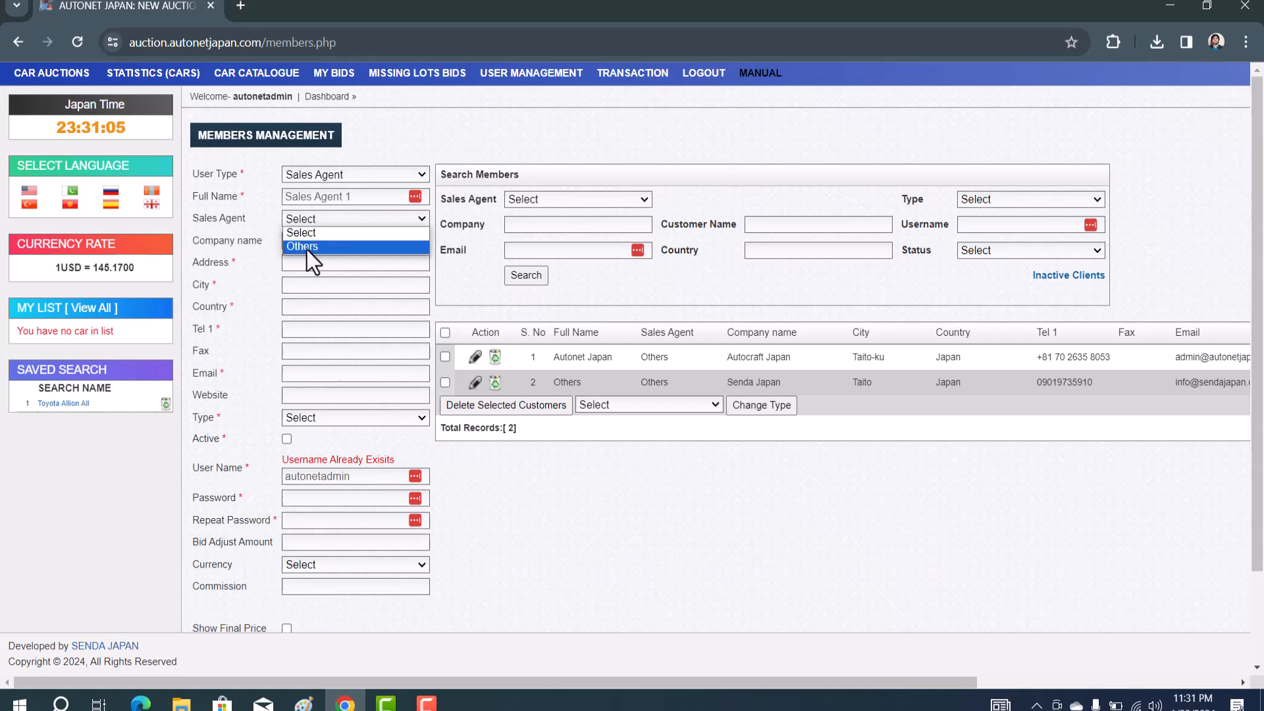
{"action": "left_click", "coordinate": [310, 248]}
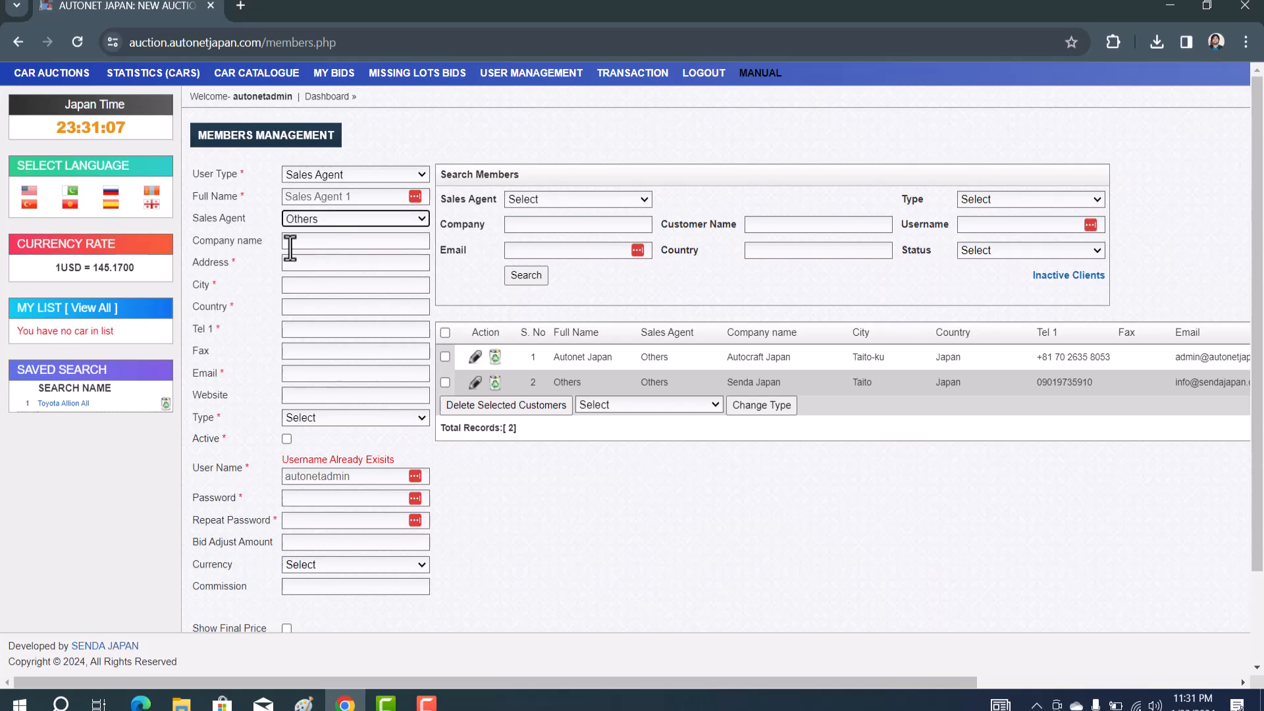
{"action": "left_click", "coordinate": [297, 241]}
{"action": "type", "text": "Autonet Japan"}
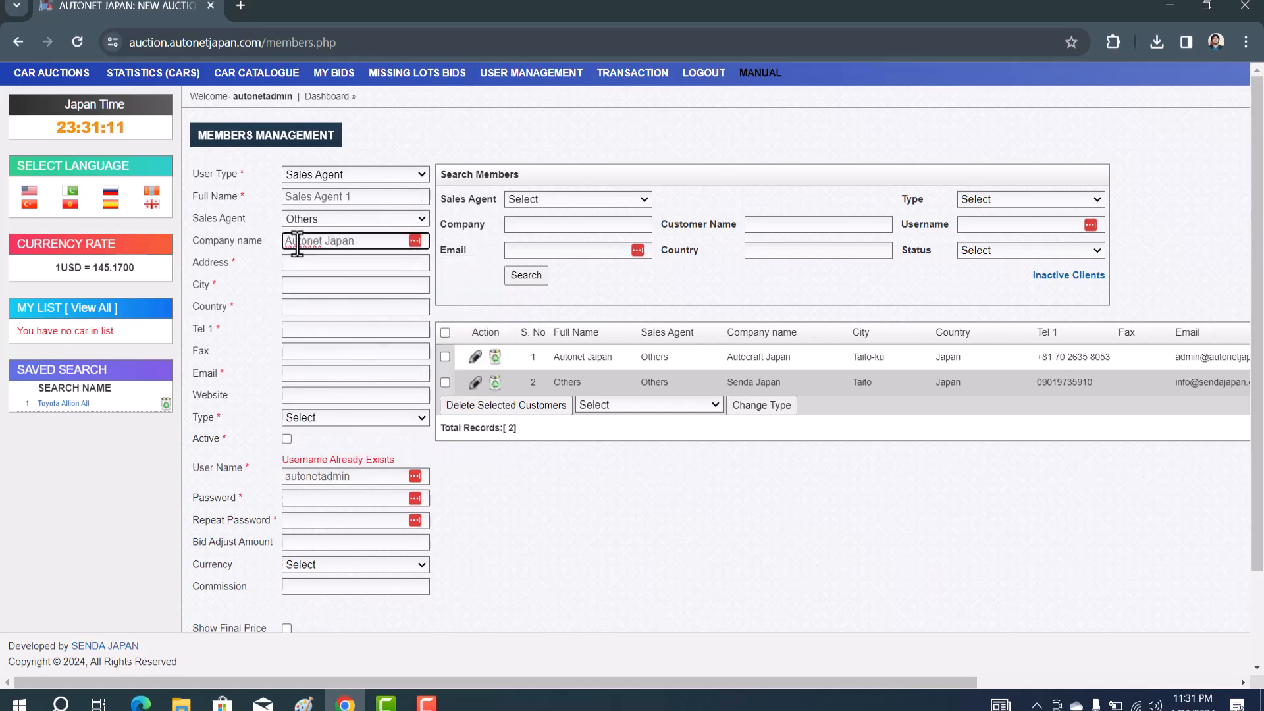
Fill address Ueno, city 'Tai', country Japan, and the Tel 1 phone number
{"action": "left_click", "coordinate": [310, 263]}
{"action": "type", "text": "U"}
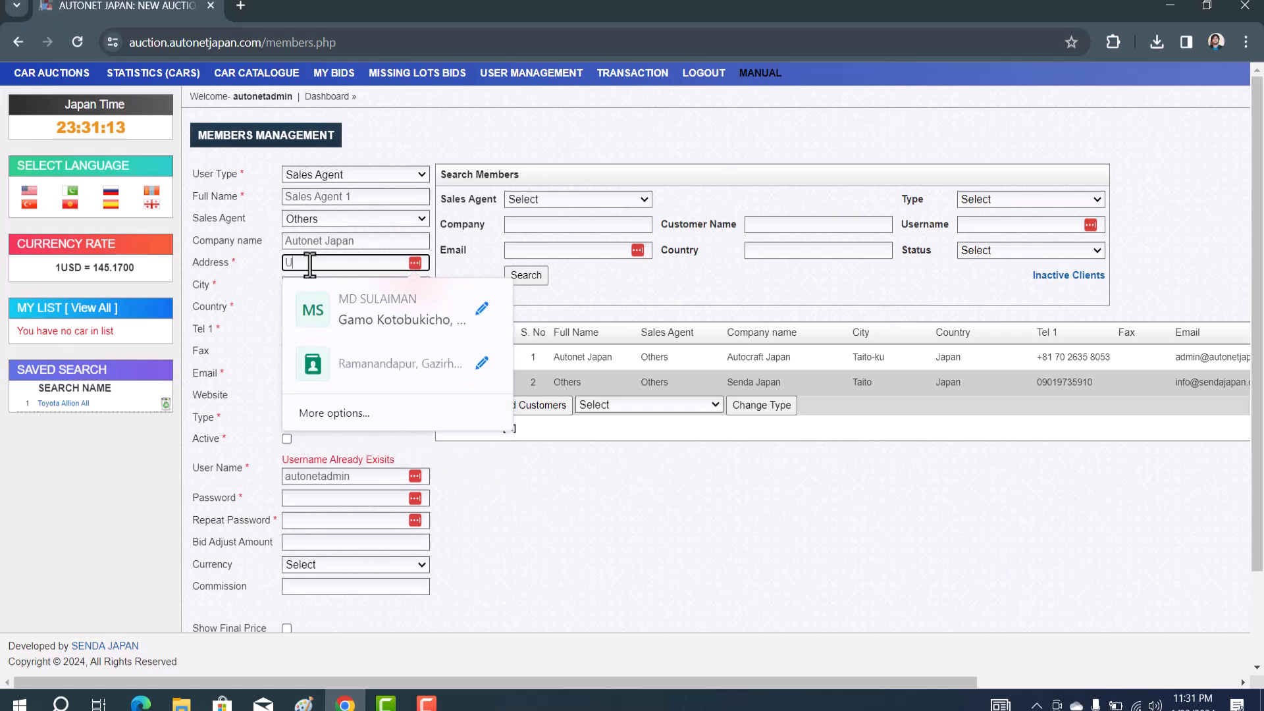
{"action": "type", "text": "eno"}
{"action": "left_click", "coordinate": [301, 284]}
{"action": "type", "text": "Tai"}
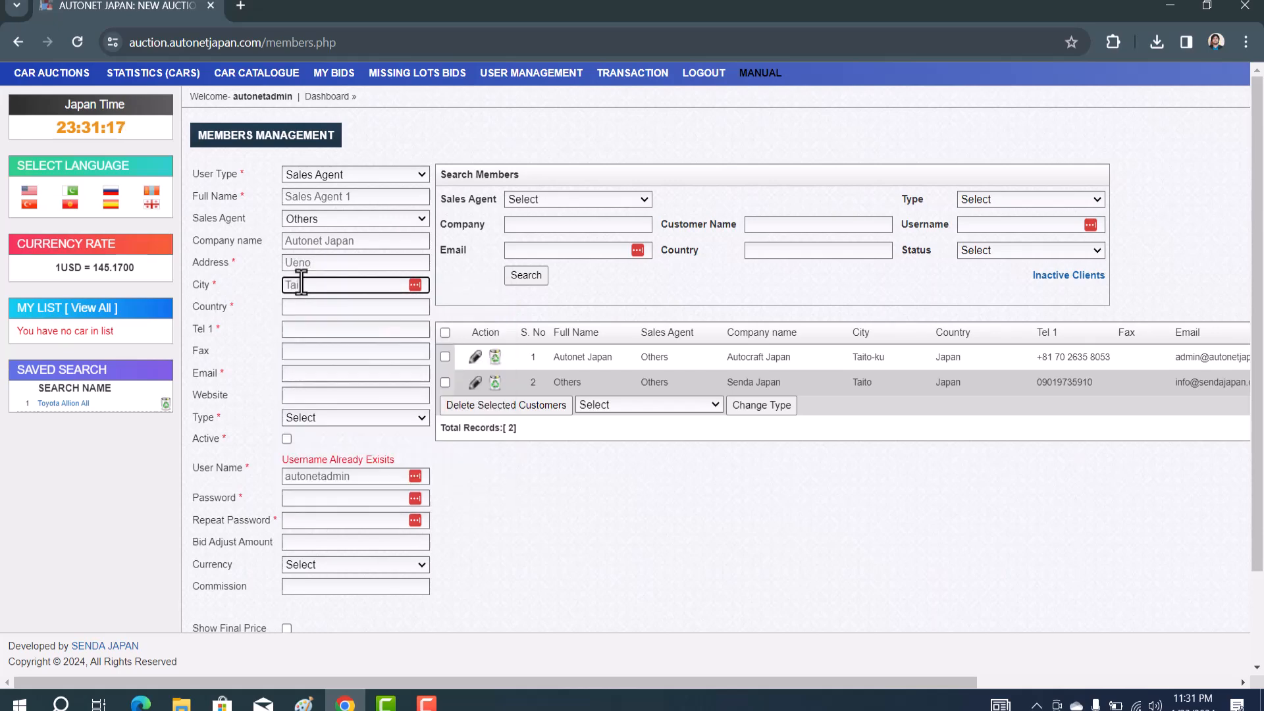
{"action": "left_click", "coordinate": [309, 307]}
{"action": "type", "text": "Japan"}
{"action": "left_click", "coordinate": [309, 328]}
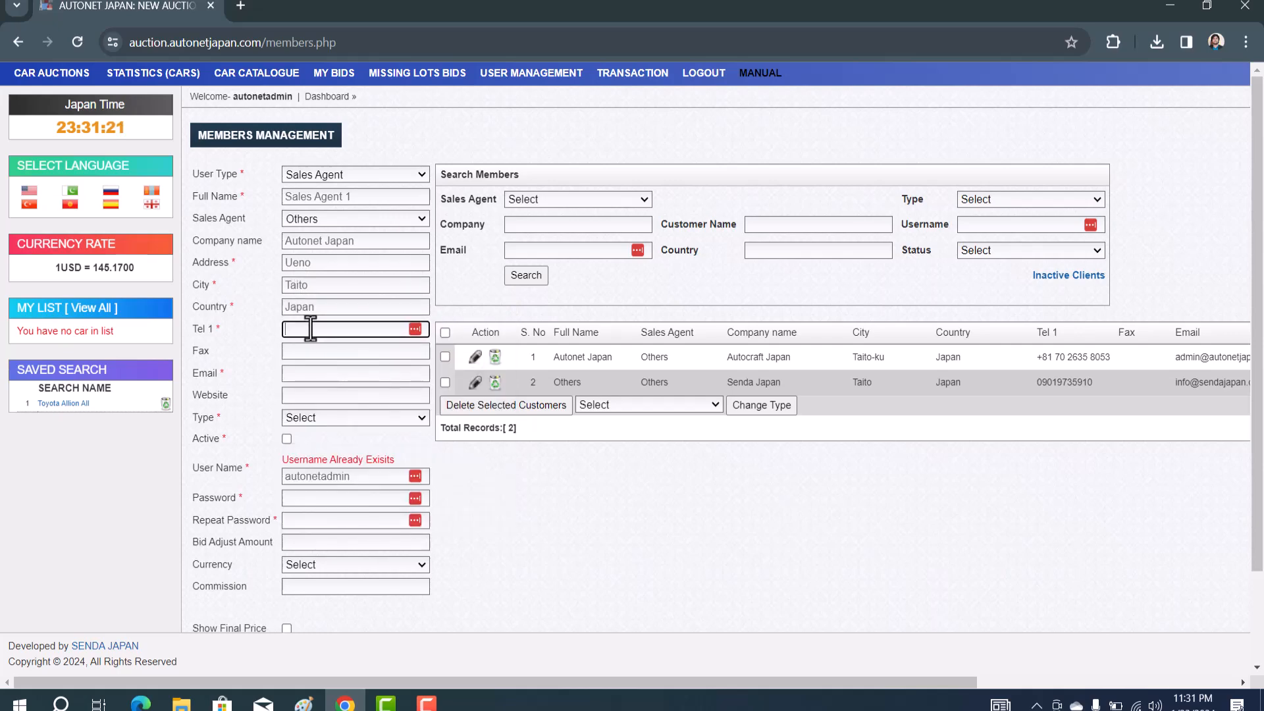
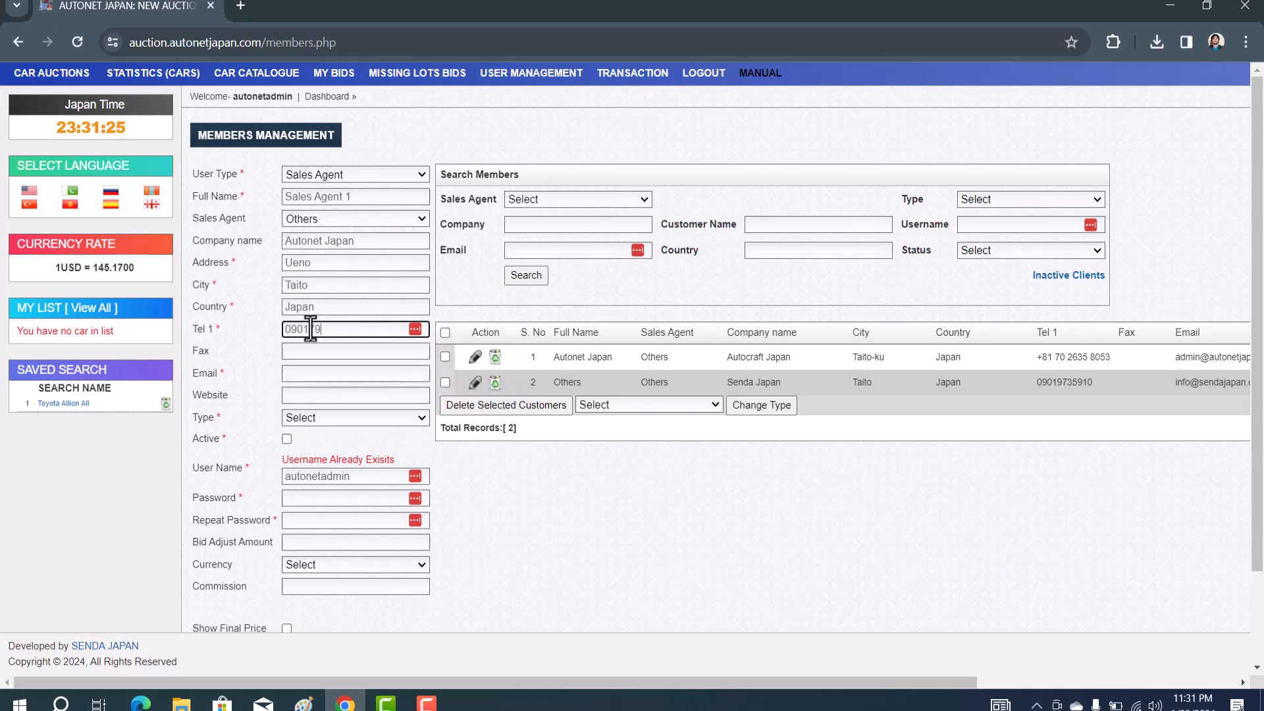
Enter the agent's e-mail address and website autonetjapan.com
{"action": "left_click", "coordinate": [305, 375]}
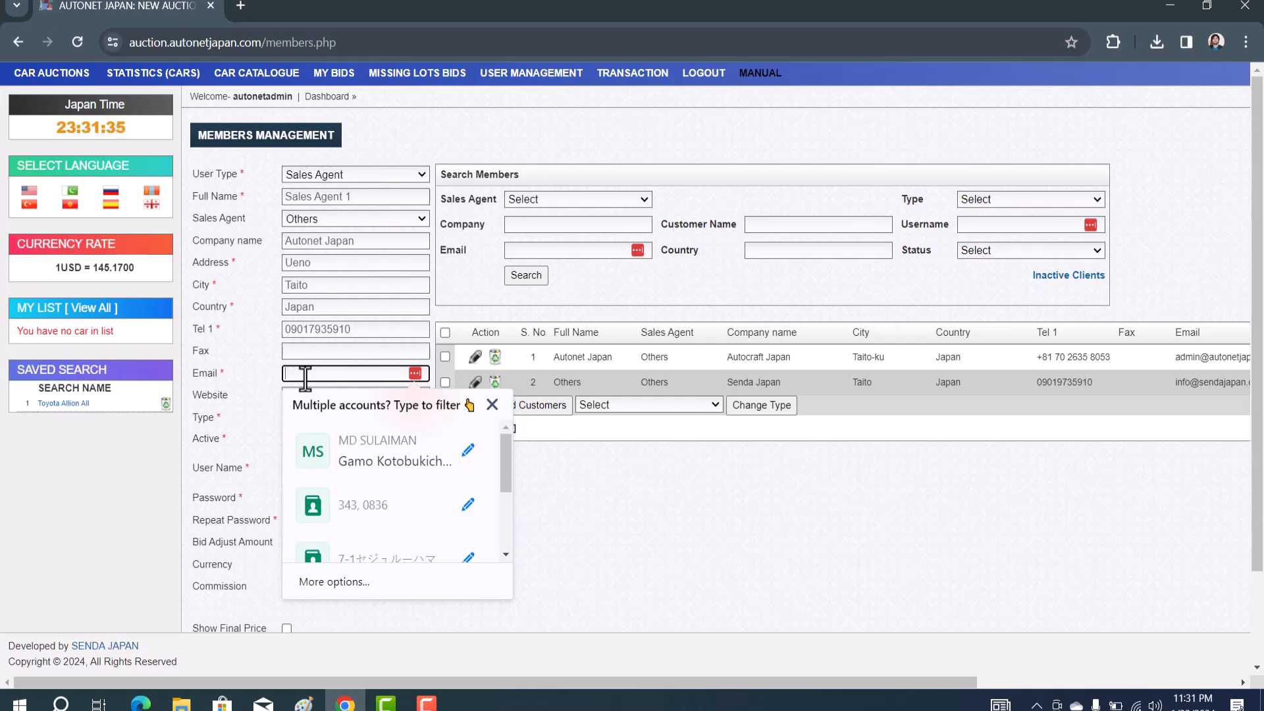
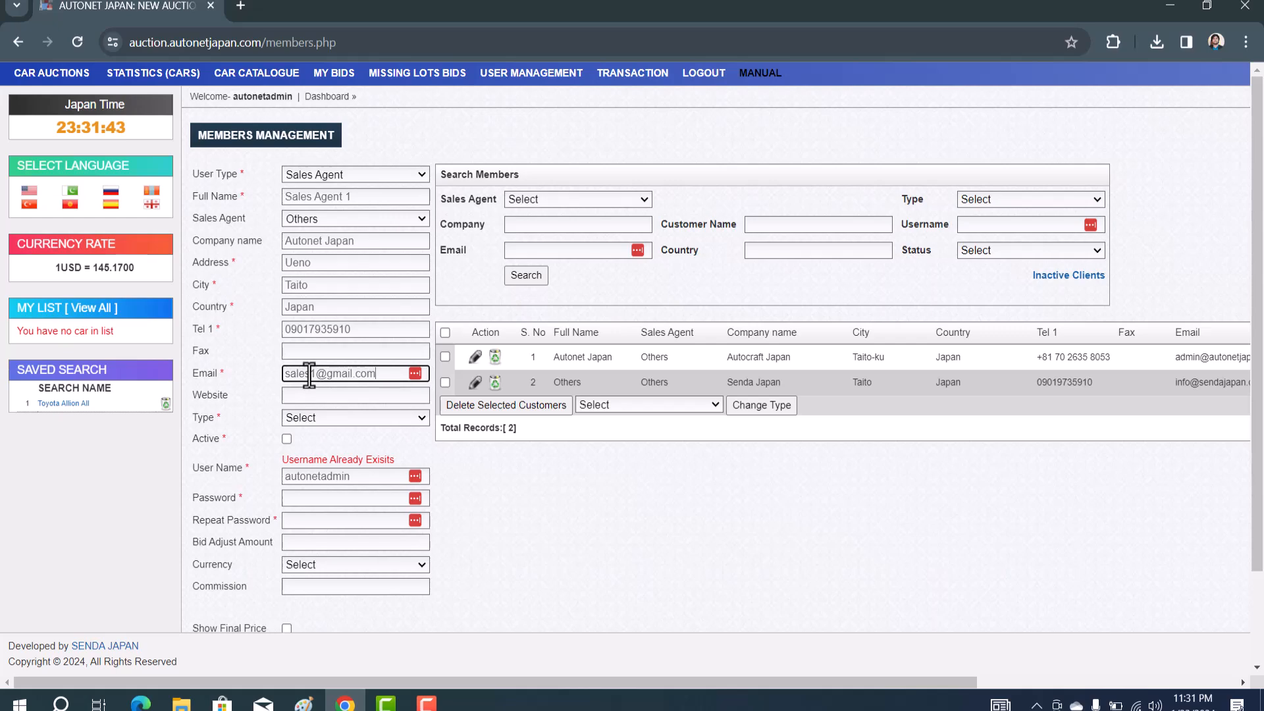
{"action": "left_click", "coordinate": [308, 373]}
{"action": "type", "text": "agent"}
{"action": "left_click", "coordinate": [319, 397]}
{"action": "type", "text": "autone"}
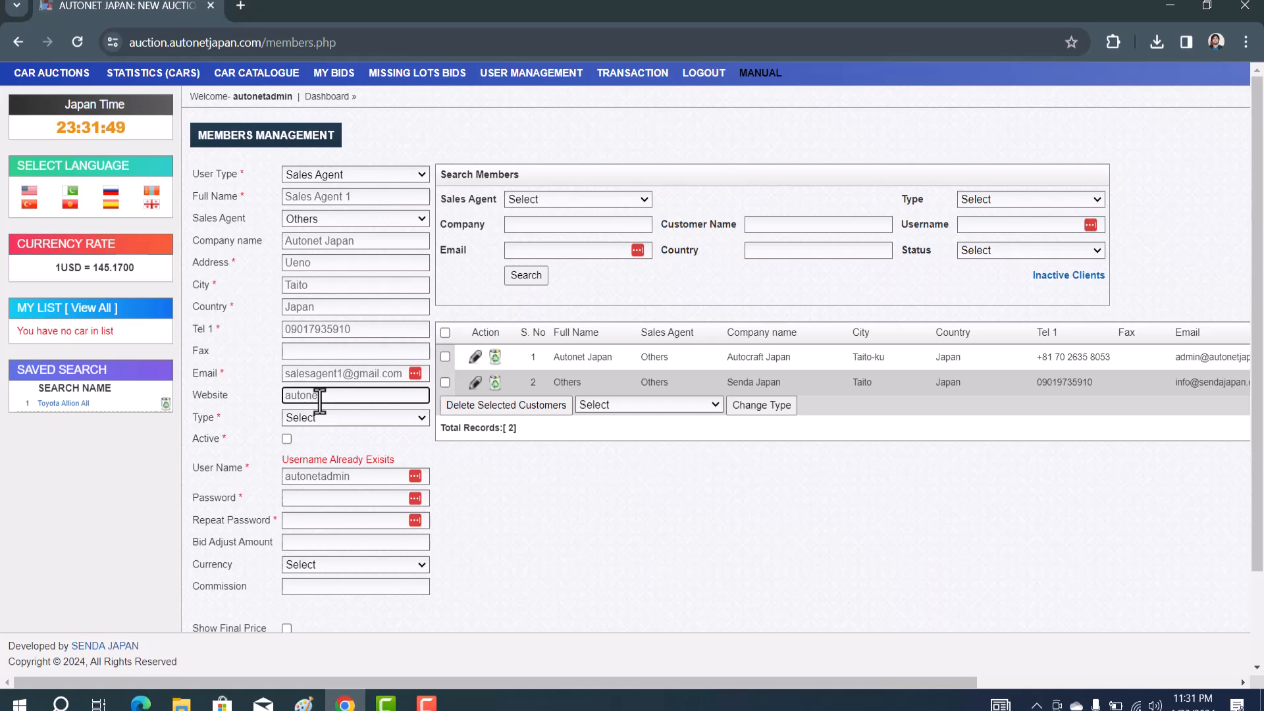
{"action": "type", "text": "tjapan.com"}
Keep User Type Sales Agent, set Type to Bidder with Active ticked, and clear the prefilled user name
{"action": "left_click", "coordinate": [349, 174]}
{"action": "left_click", "coordinate": [349, 174]}
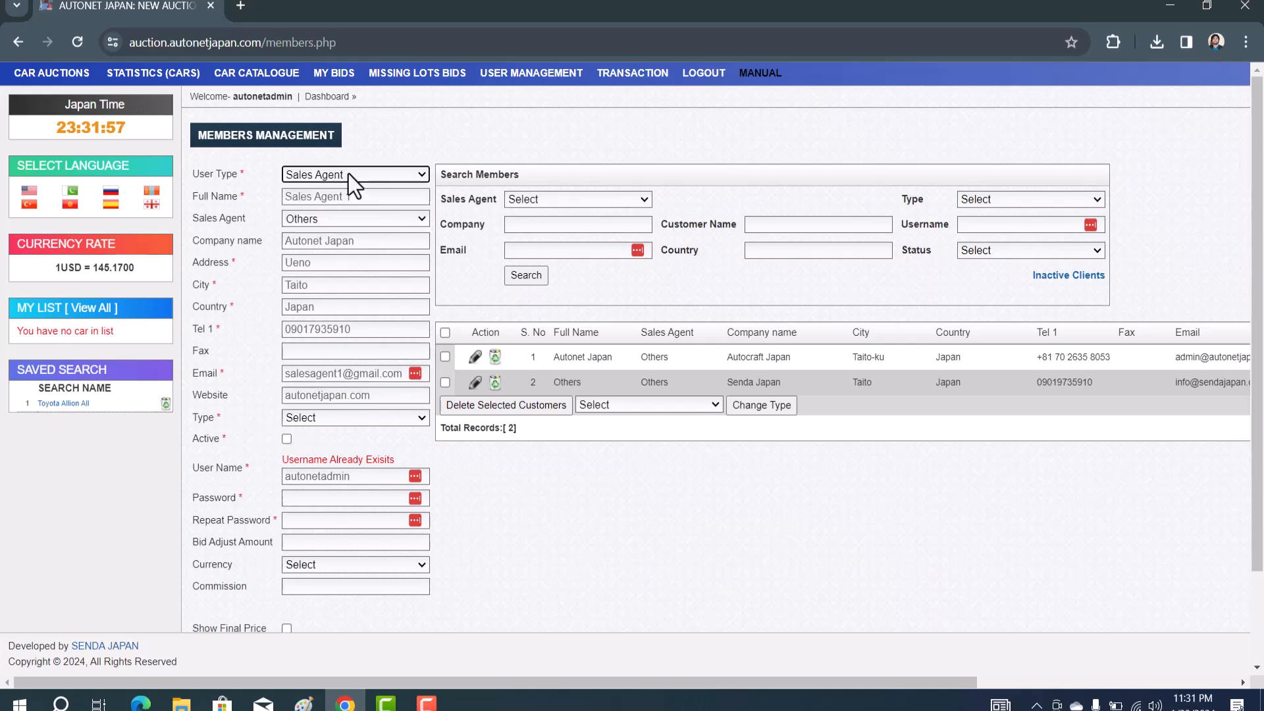
{"action": "left_click", "coordinate": [329, 421]}
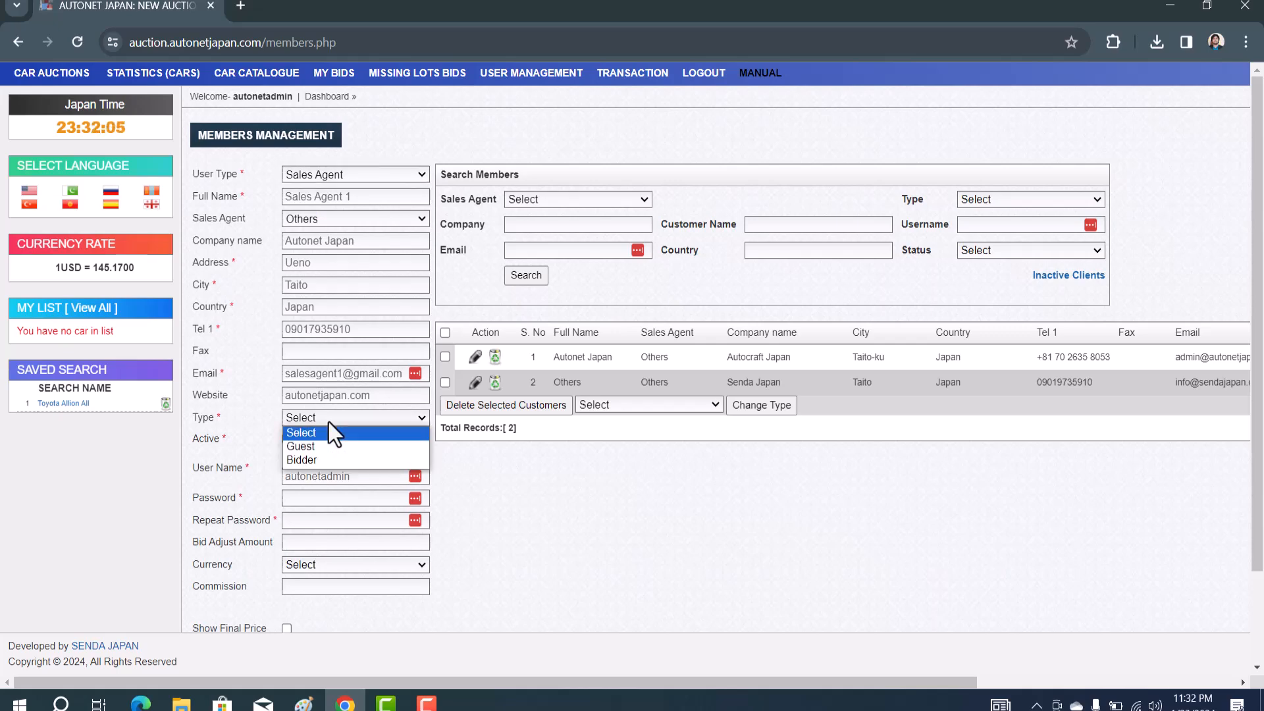
{"action": "left_click", "coordinate": [319, 458]}
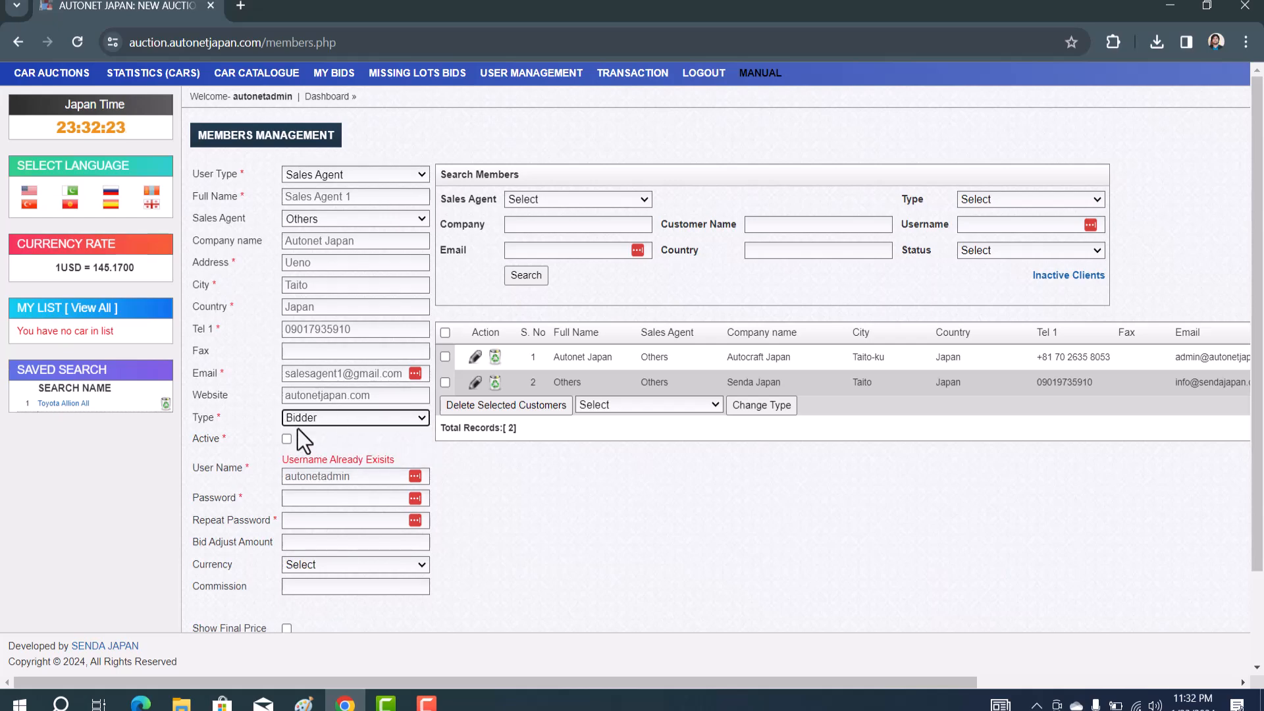
{"action": "left_click", "coordinate": [286, 441]}
{"action": "left_click", "coordinate": [324, 469]}
{"action": "key", "text": "ctrl+a"}
{"action": "key", "text": "BackSpace"}
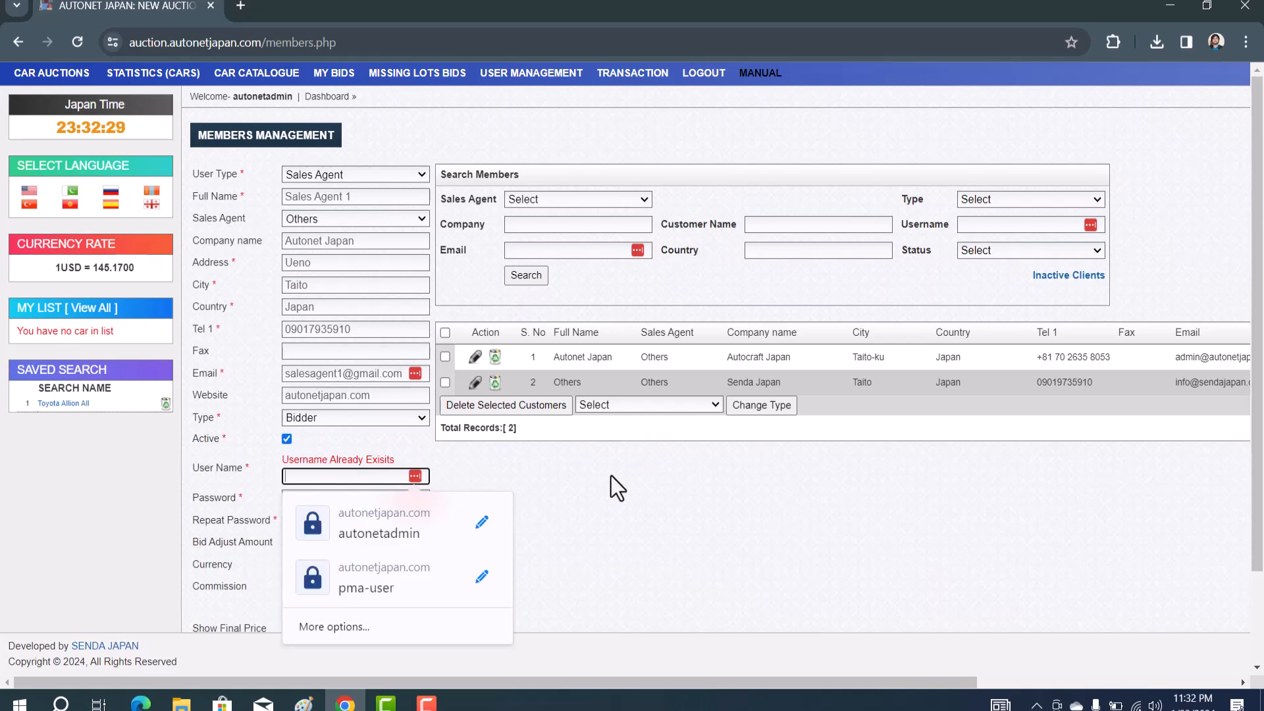
Set user name 'sales1' and enter the account password twice
{"action": "left_click", "coordinate": [356, 479]}
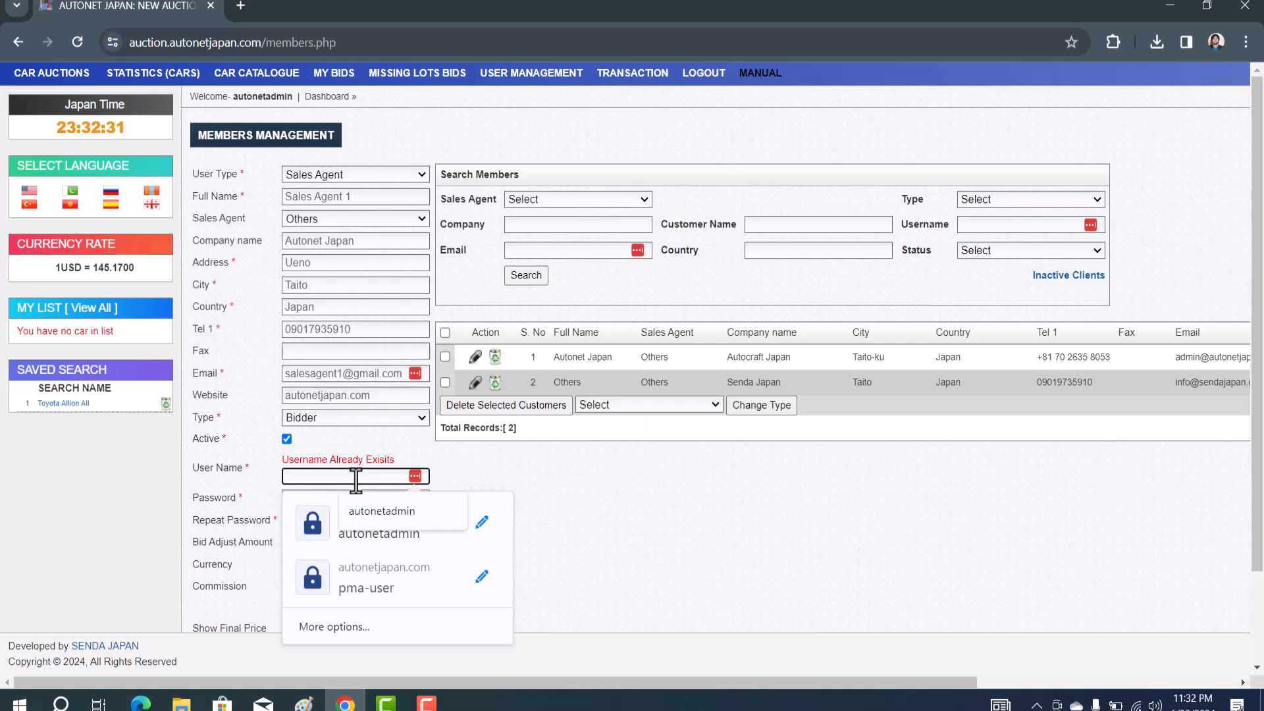
{"action": "type", "text": "sales1"}
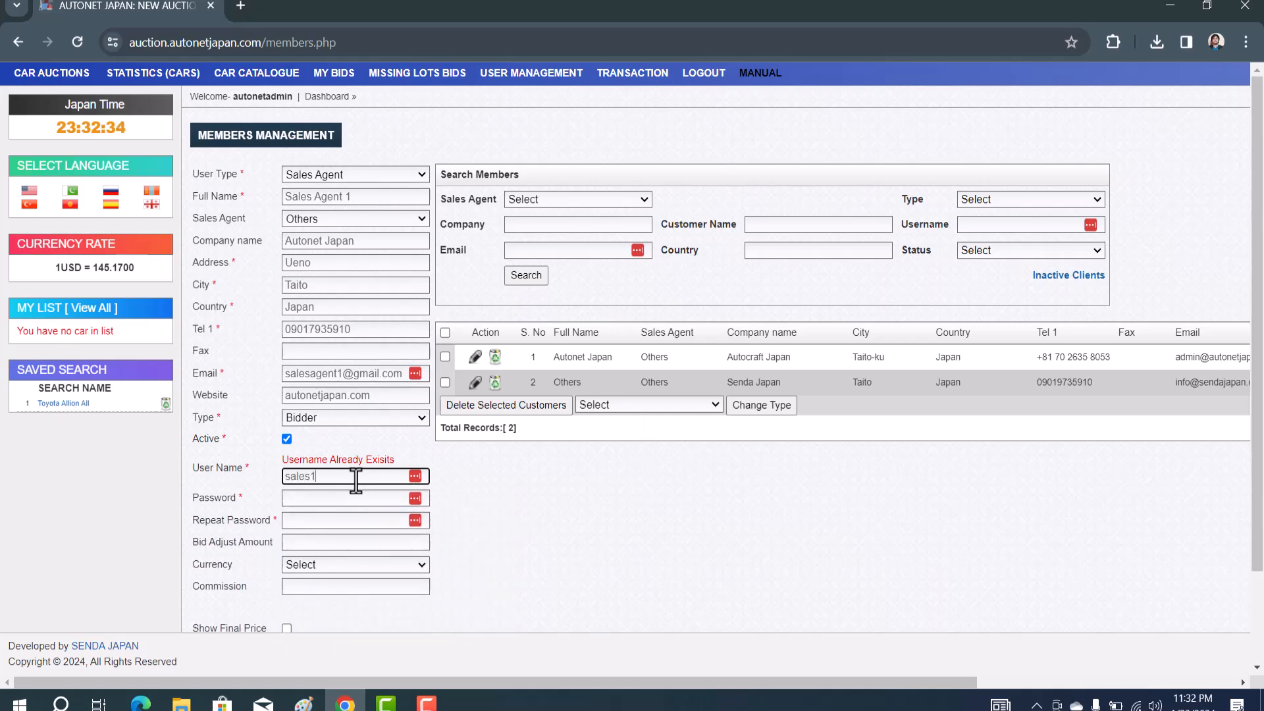
{"action": "left_click", "coordinate": [325, 498]}
{"action": "type", "text": "123456"}
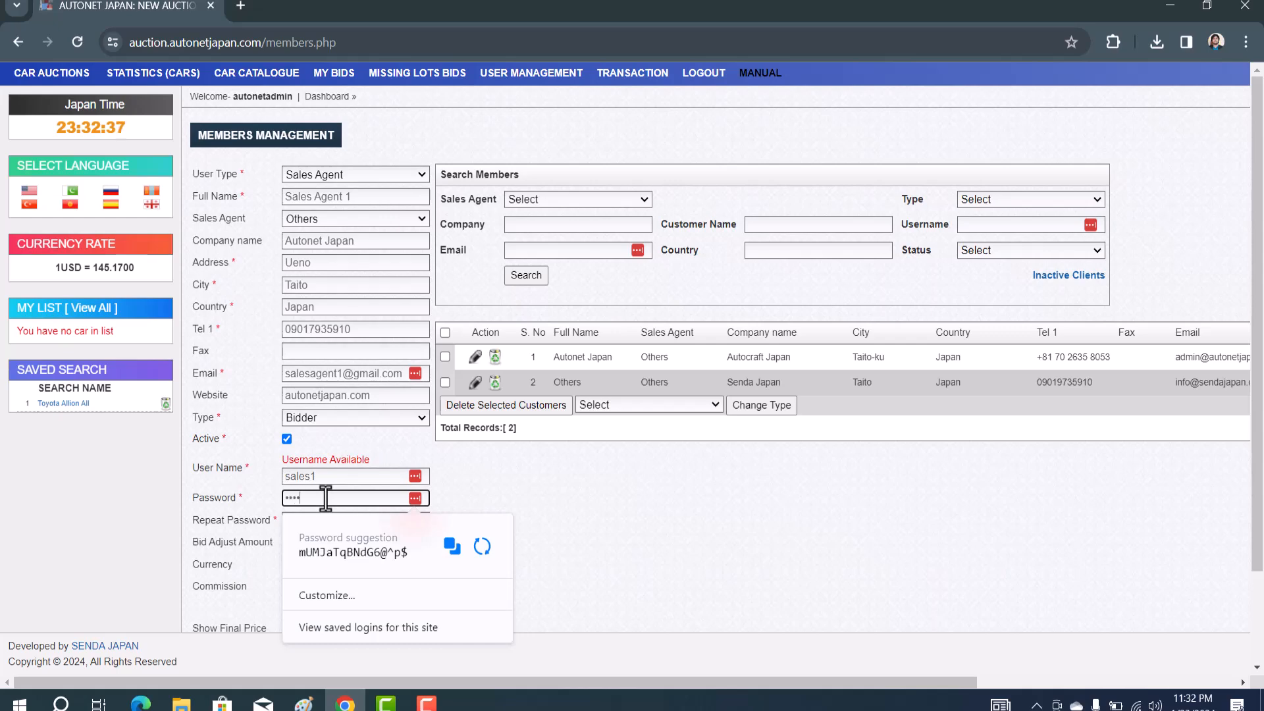
{"action": "left_click", "coordinate": [506, 486]}
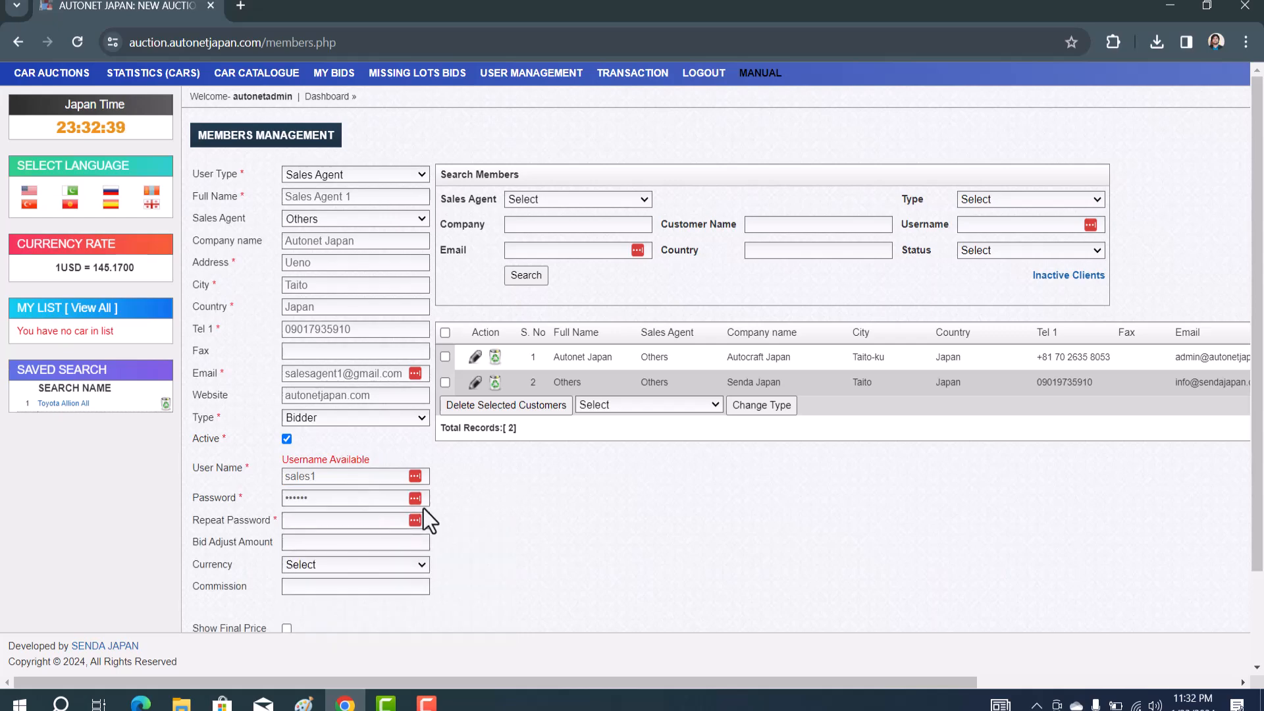
{"action": "left_click", "coordinate": [311, 520]}
{"action": "scroll", "coordinate": [311, 520], "scroll_direction": "down", "scroll_amount": 2}
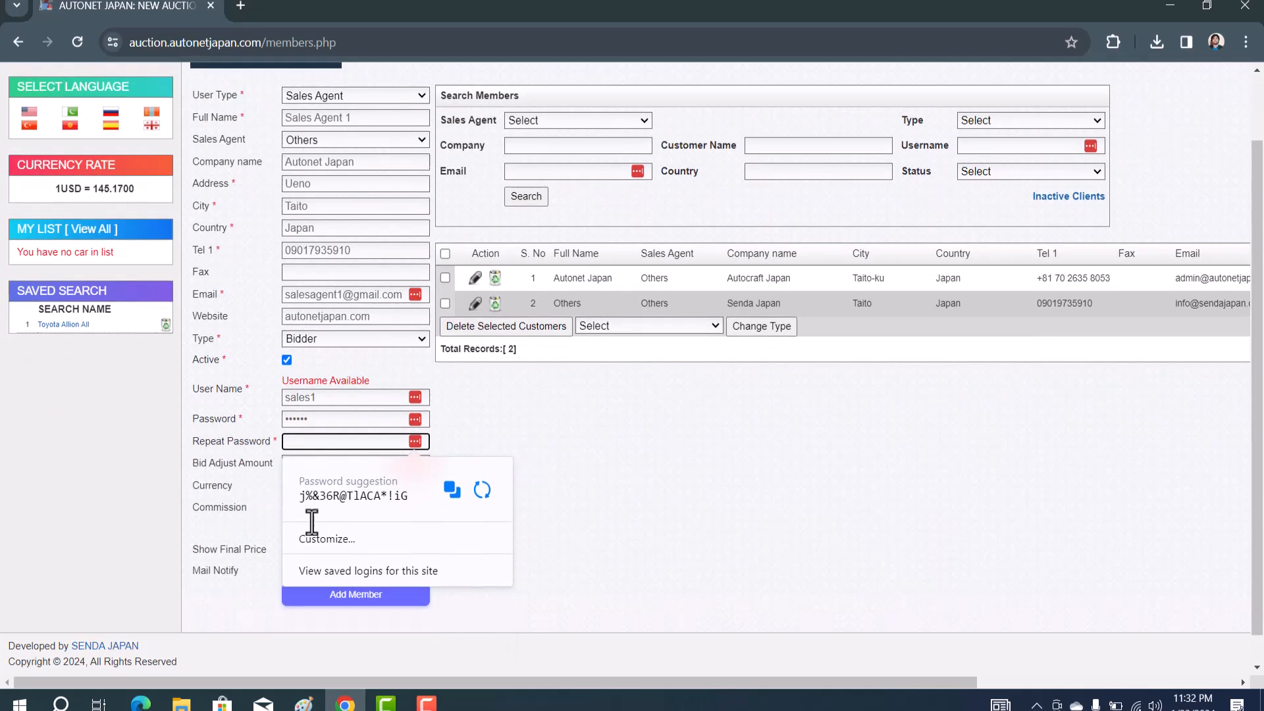
{"action": "type", "text": "123456"}
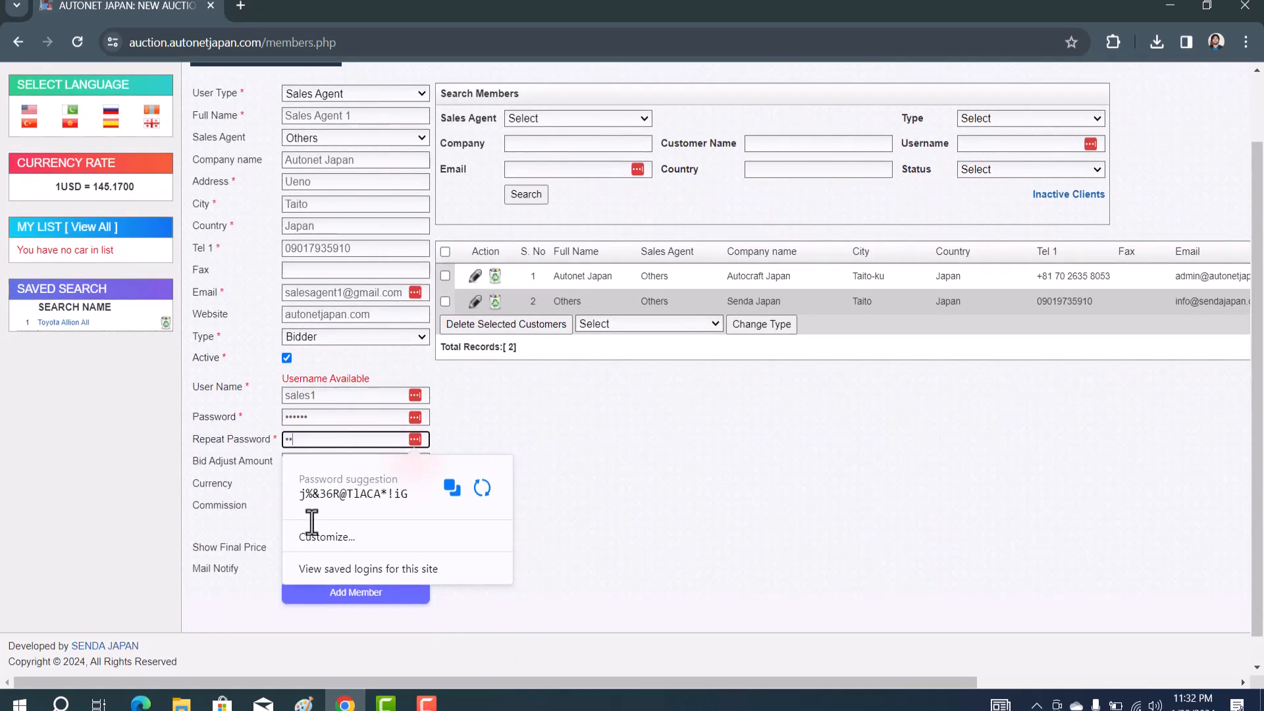
{"action": "left_click", "coordinate": [603, 385]}
Set Bid Adjust Amount to 20000, currency to JPY, and tick Show Final Price
{"action": "left_click", "coordinate": [296, 461]}
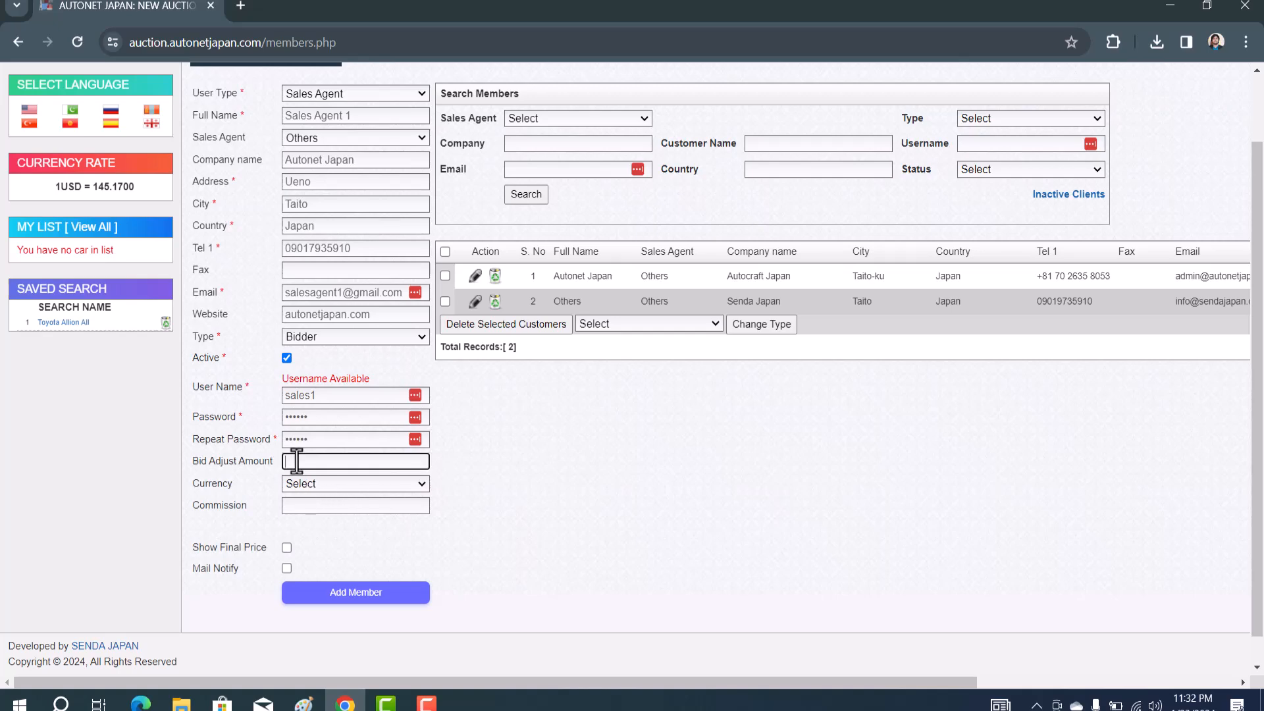
{"action": "type", "text": "20000"}
{"action": "left_click", "coordinate": [343, 487]}
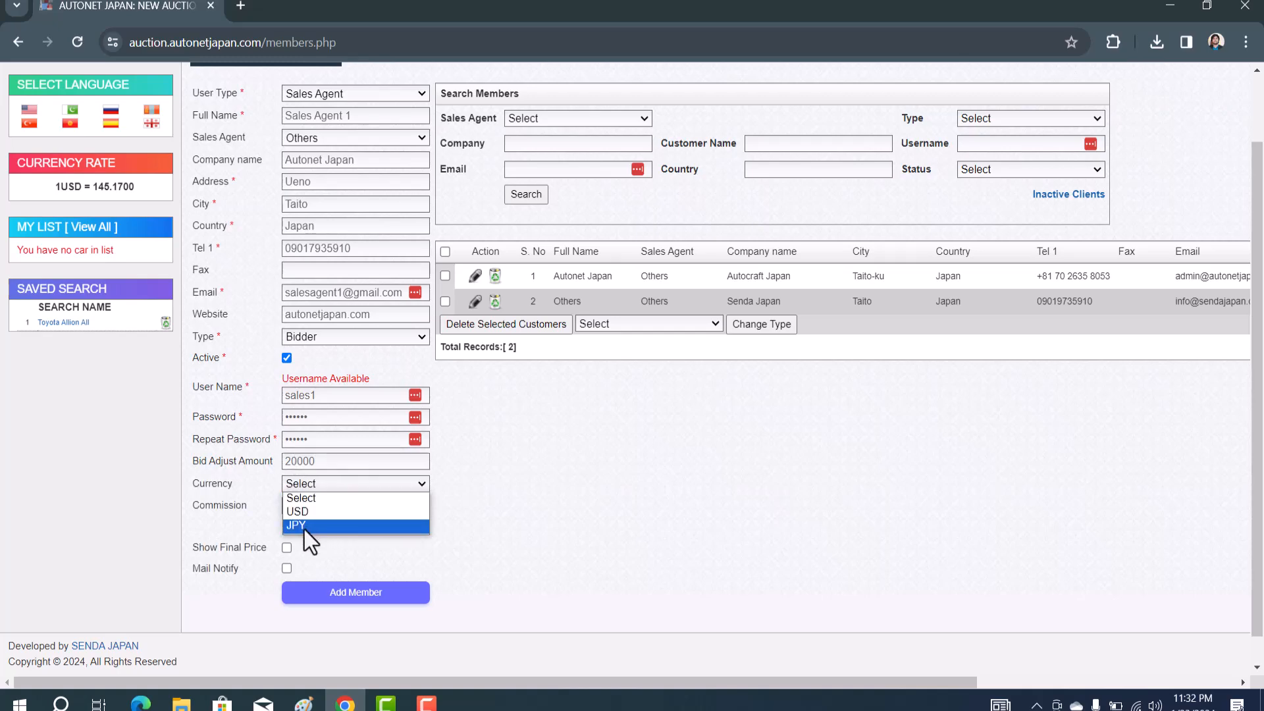
{"action": "left_click", "coordinate": [304, 529]}
{"action": "scroll", "coordinate": [304, 529], "scroll_direction": "down", "scroll_amount": 1}
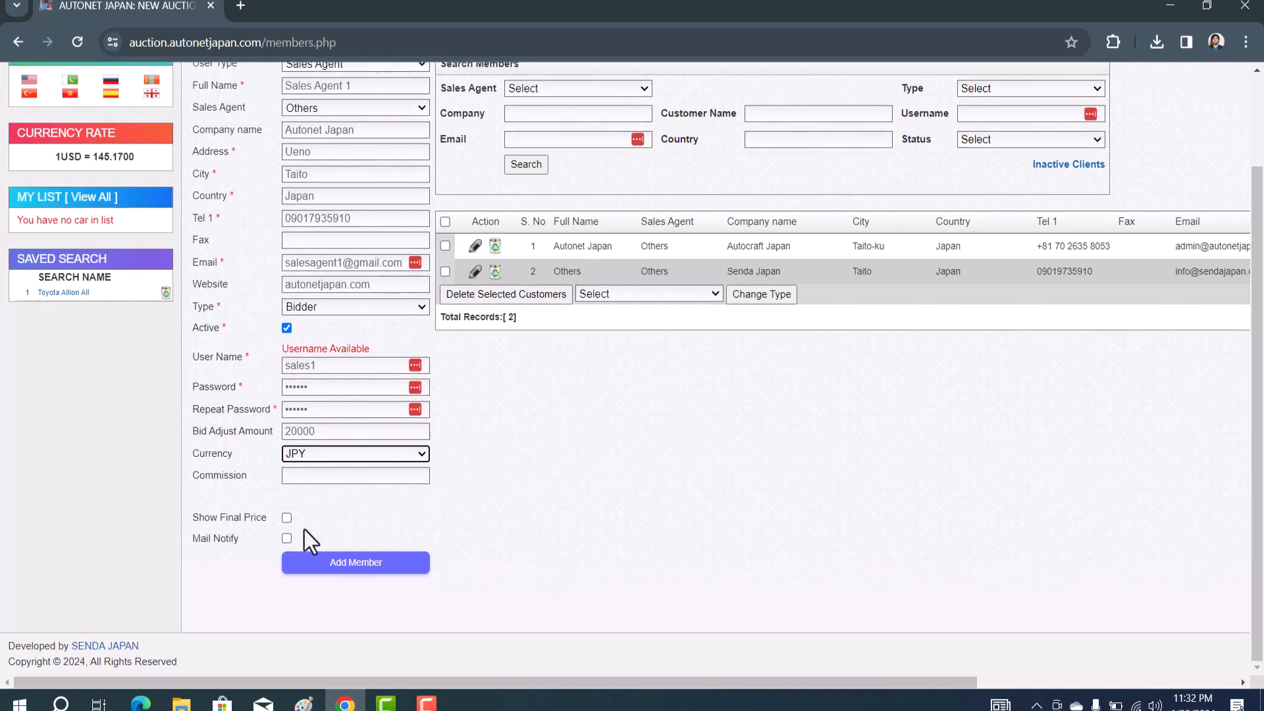
{"action": "left_click", "coordinate": [287, 518]}
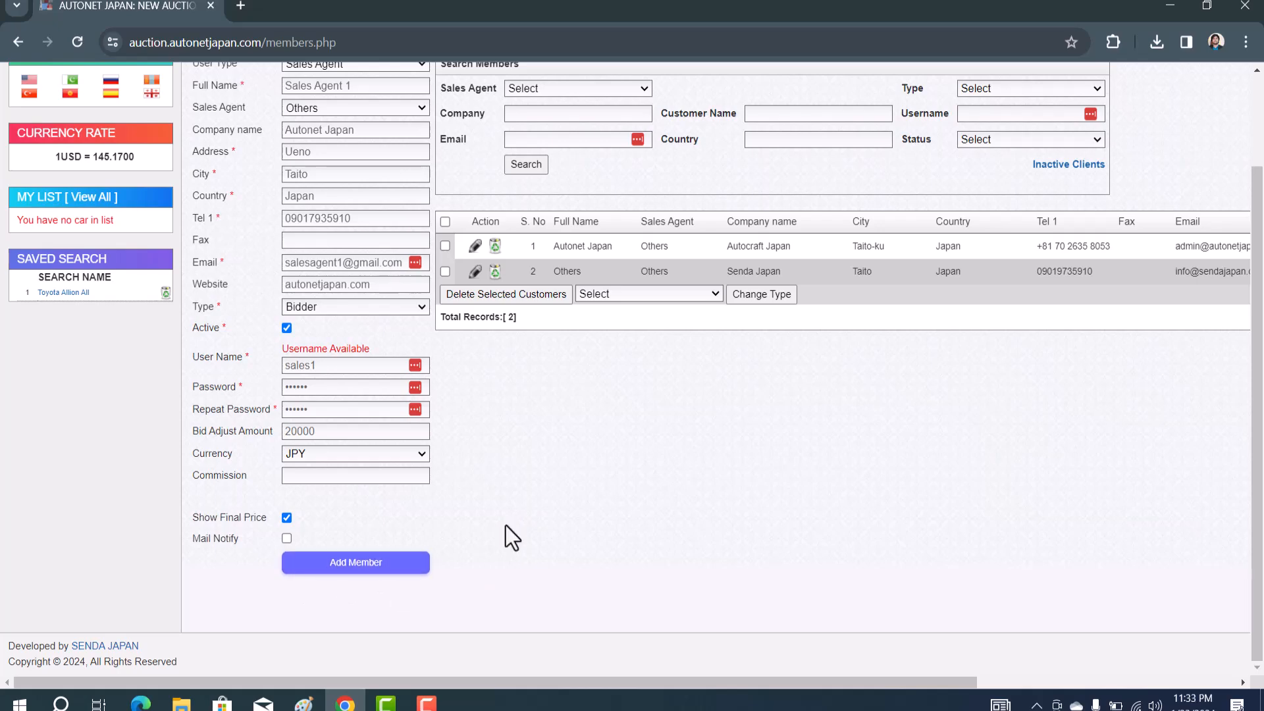
{"action": "scroll", "coordinate": [506, 527], "scroll_direction": "up", "scroll_amount": 2}
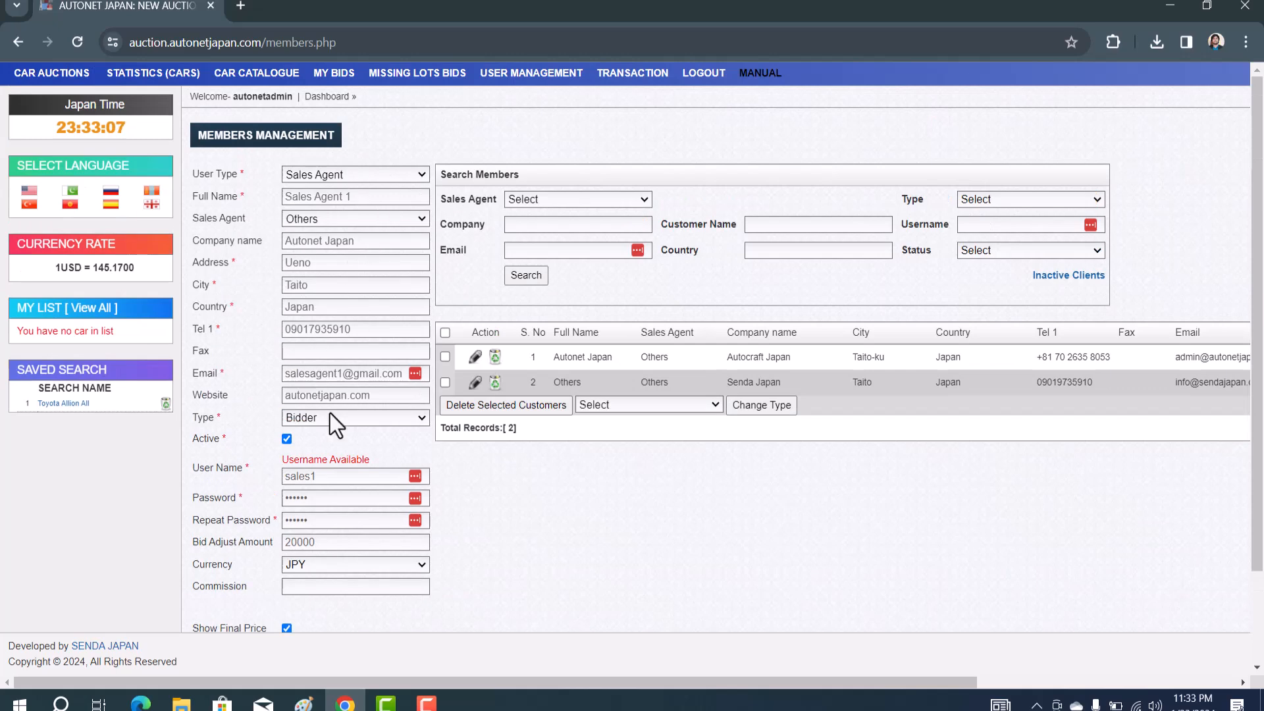
{"action": "scroll", "coordinate": [330, 422], "scroll_direction": "down", "scroll_amount": 2}
Submit Sales Agent 1 with Add Member and decline saving the details to LastPass
{"action": "left_click", "coordinate": [341, 567]}
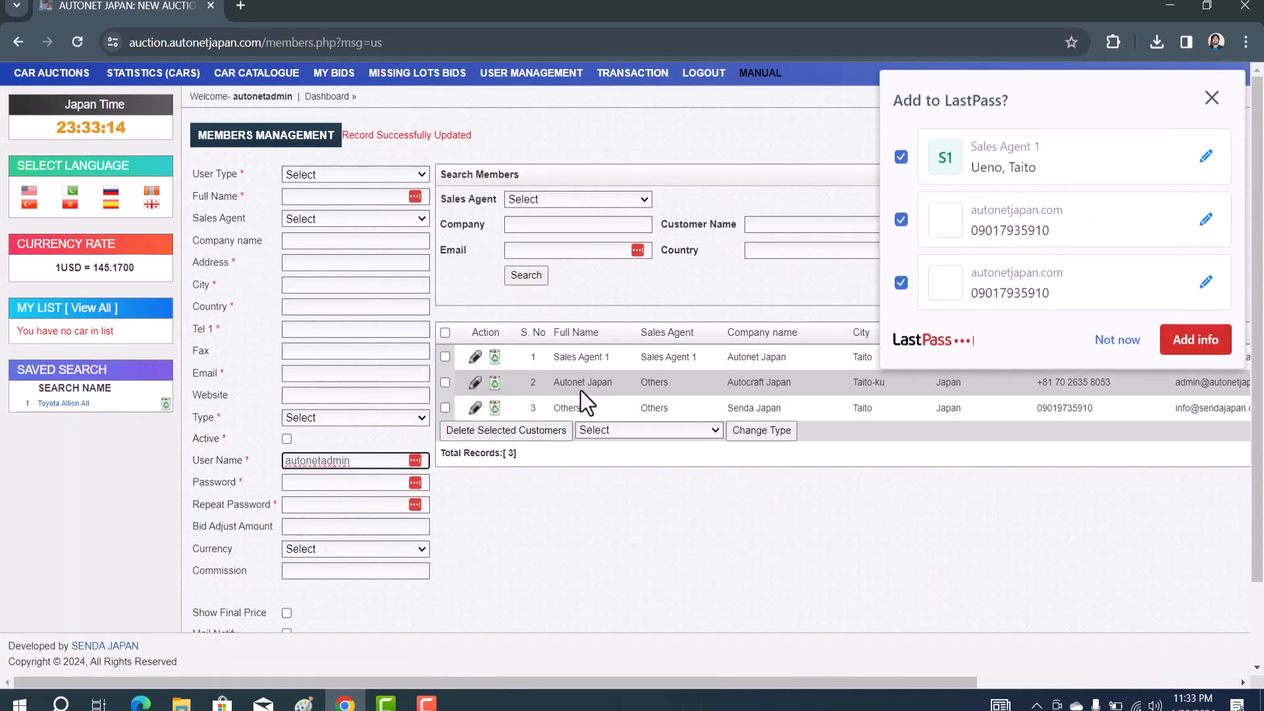
{"action": "left_click", "coordinate": [1115, 340]}
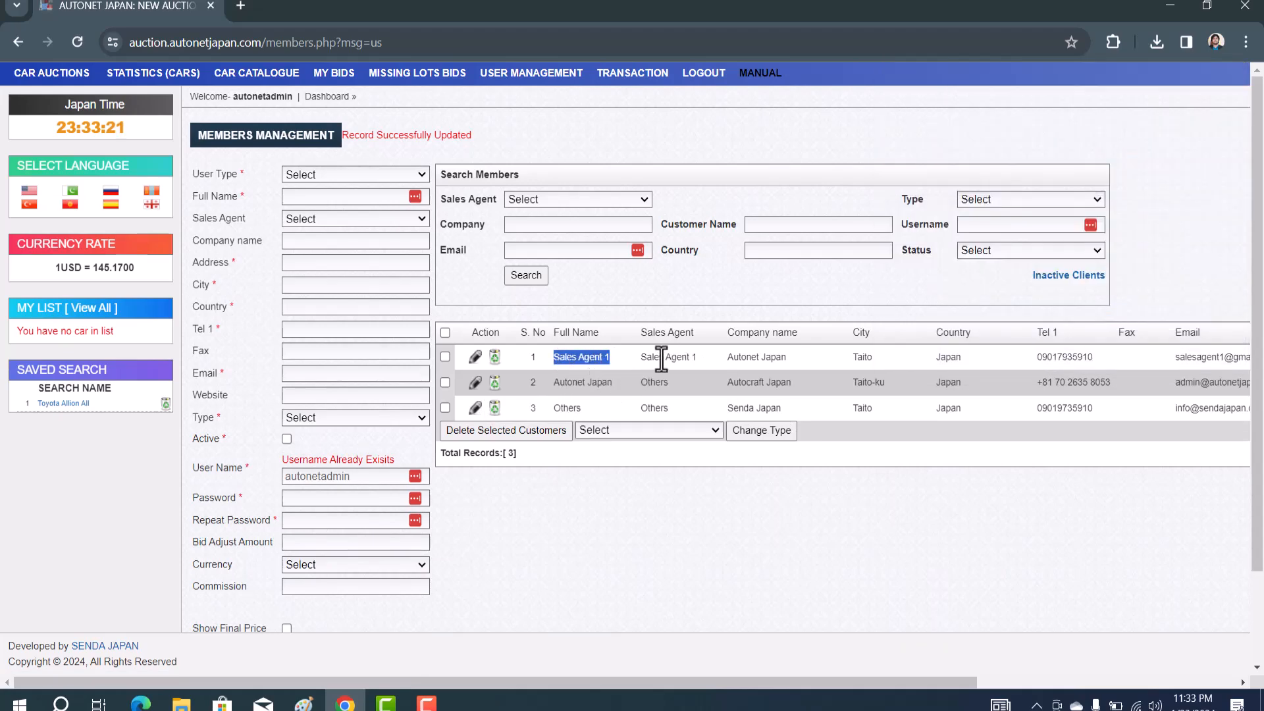
Inspect Sales Agent 1's User Name and Password columns in the members table, then view the Paint diagram
{"action": "scroll", "coordinate": [657, 361], "scroll_direction": "right", "scroll_amount": 2}
{"action": "scroll", "coordinate": [661, 360], "scroll_direction": "right", "scroll_amount": 1}
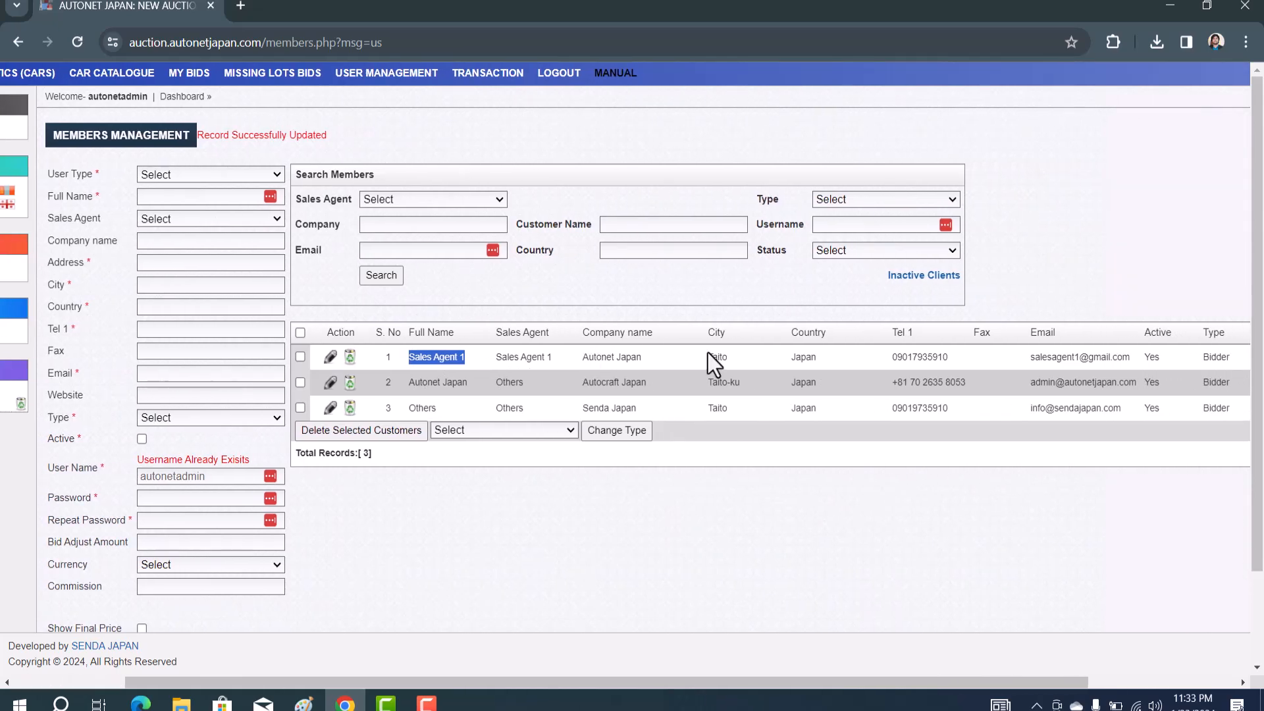
{"action": "scroll", "coordinate": [709, 353], "scroll_direction": "right", "scroll_amount": 4}
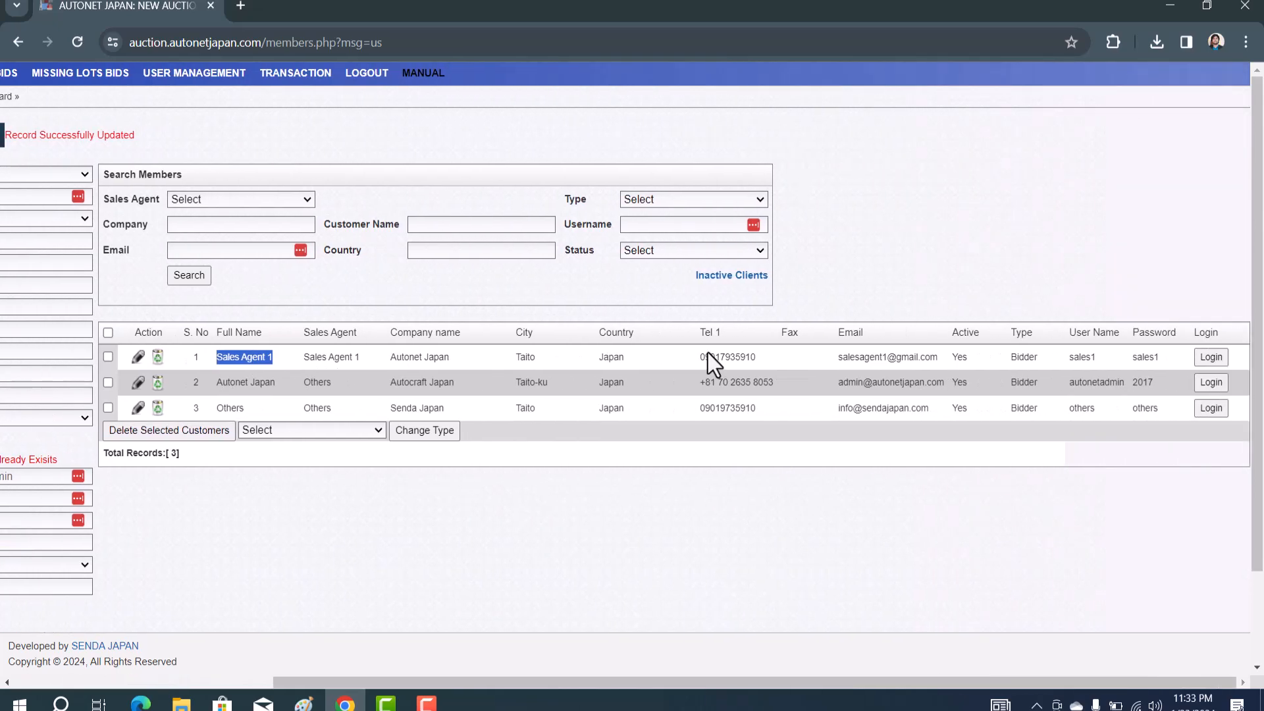
{"action": "double_click", "coordinate": [1081, 357]}
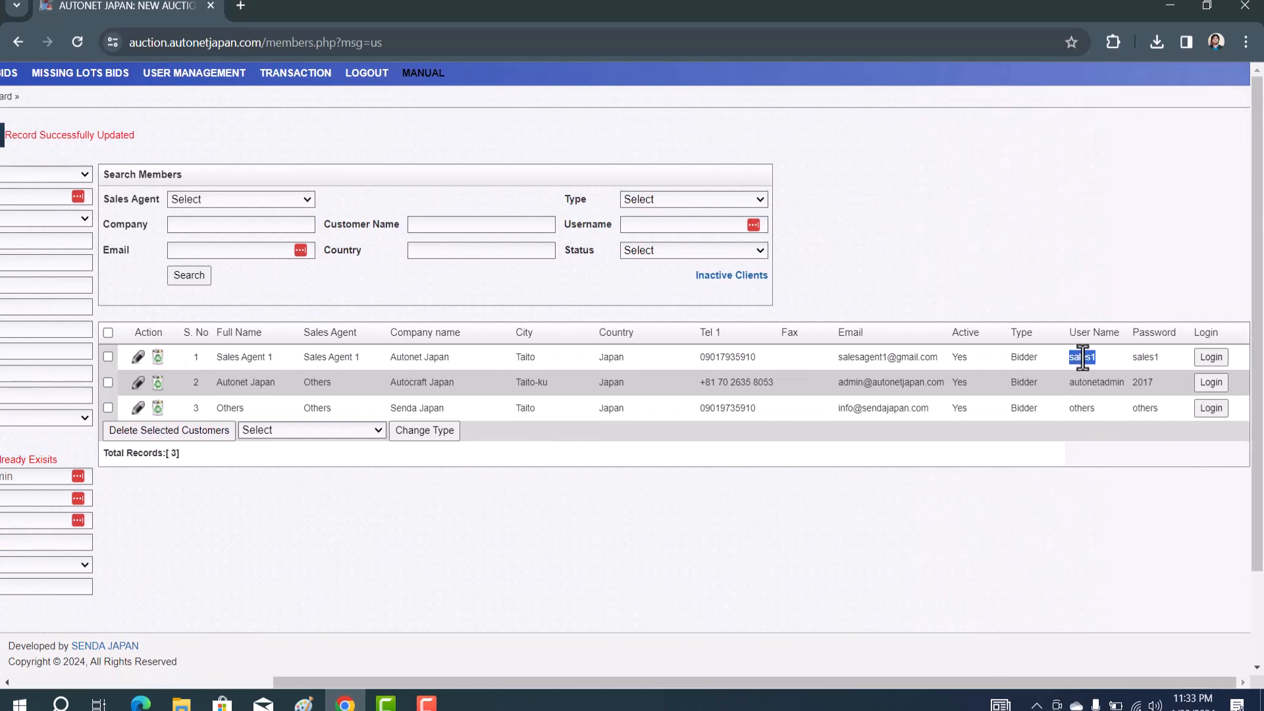
{"action": "double_click", "coordinate": [1150, 357]}
{"action": "left_click", "coordinate": [890, 571]}
{"action": "scroll", "coordinate": [890, 572], "scroll_direction": "left", "scroll_amount": 5}
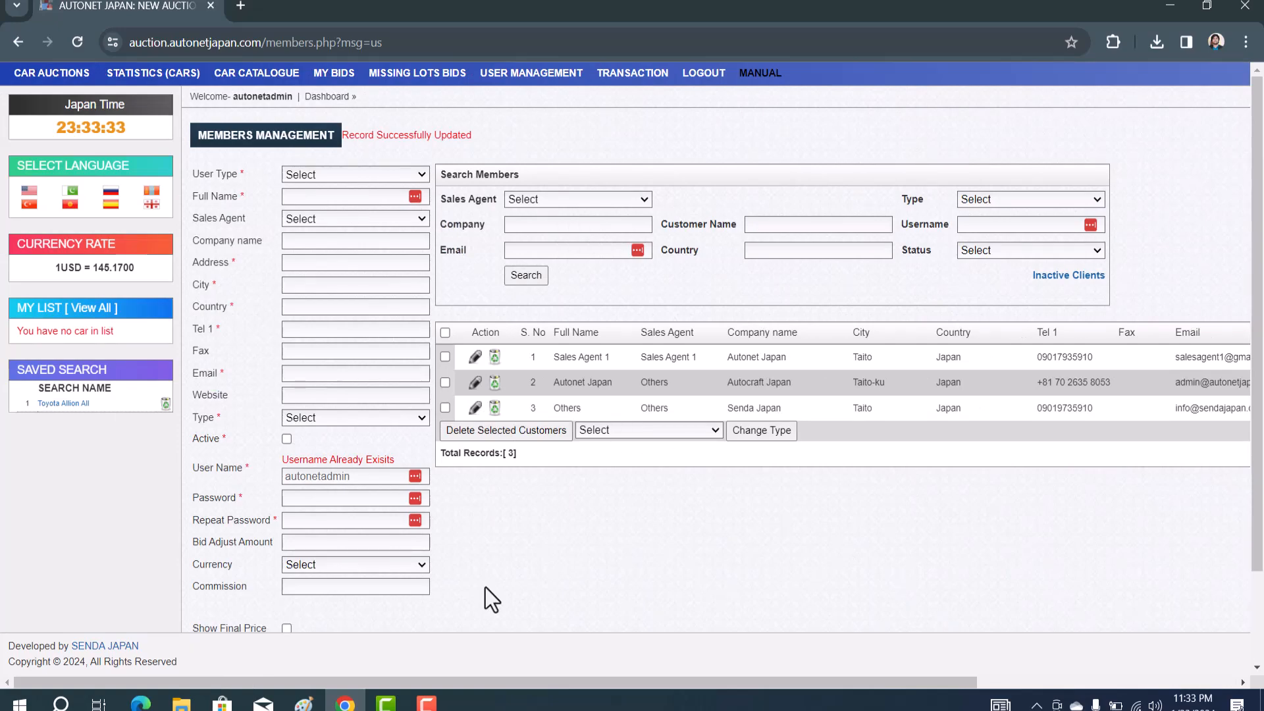
{"action": "left_click", "coordinate": [303, 702]}
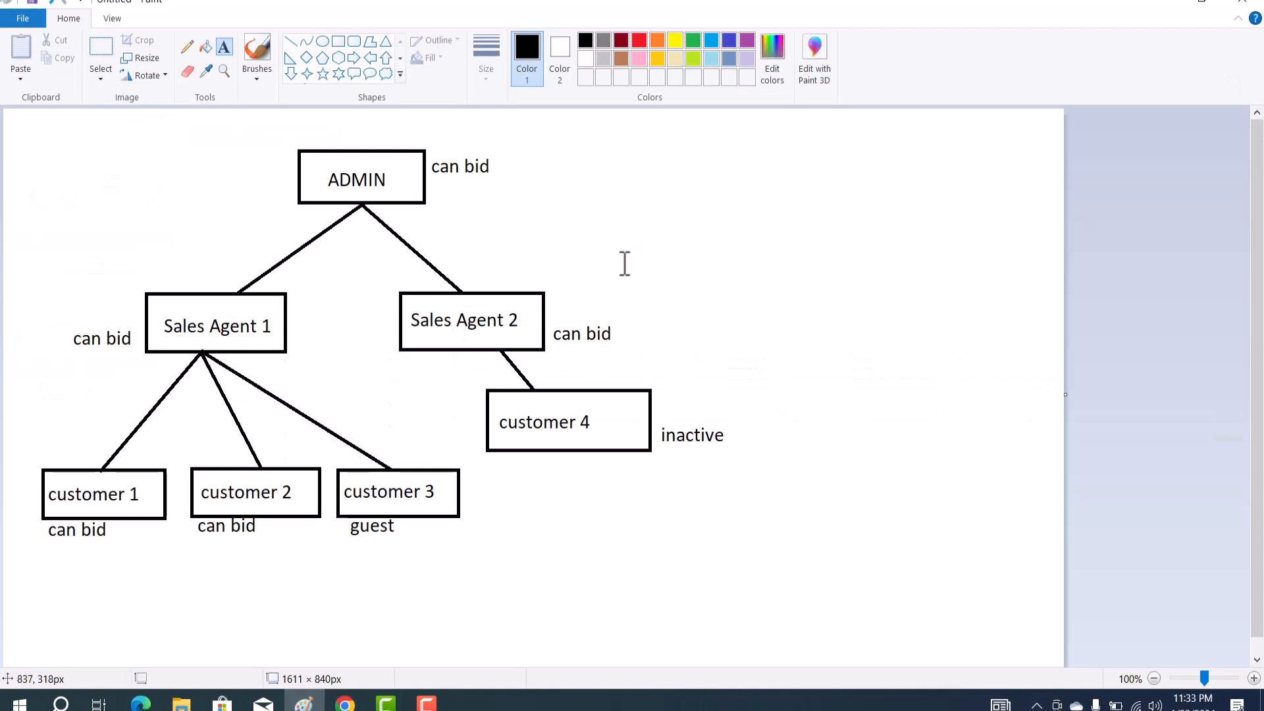
Start a new Sales Agent member named 'Sales Agent 2' assigned to agent Others
{"action": "left_click", "coordinate": [1160, 3]}
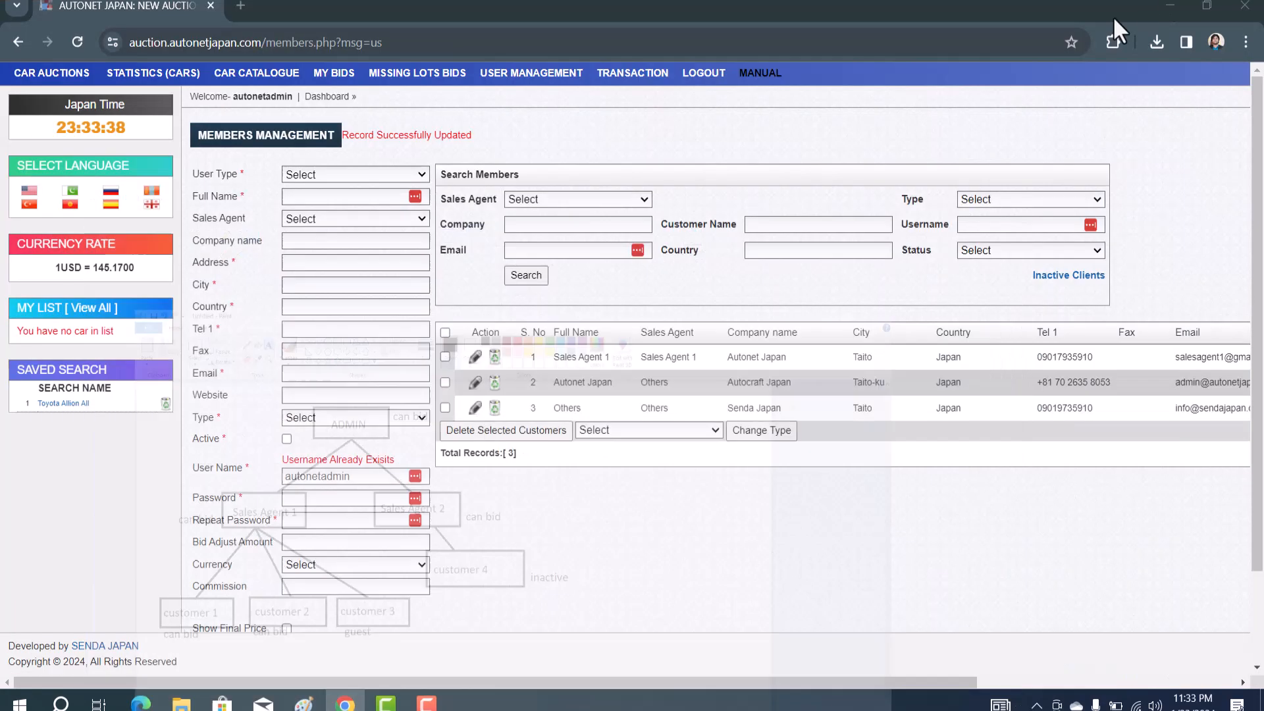
{"action": "left_click", "coordinate": [399, 177]}
{"action": "left_click", "coordinate": [350, 217]}
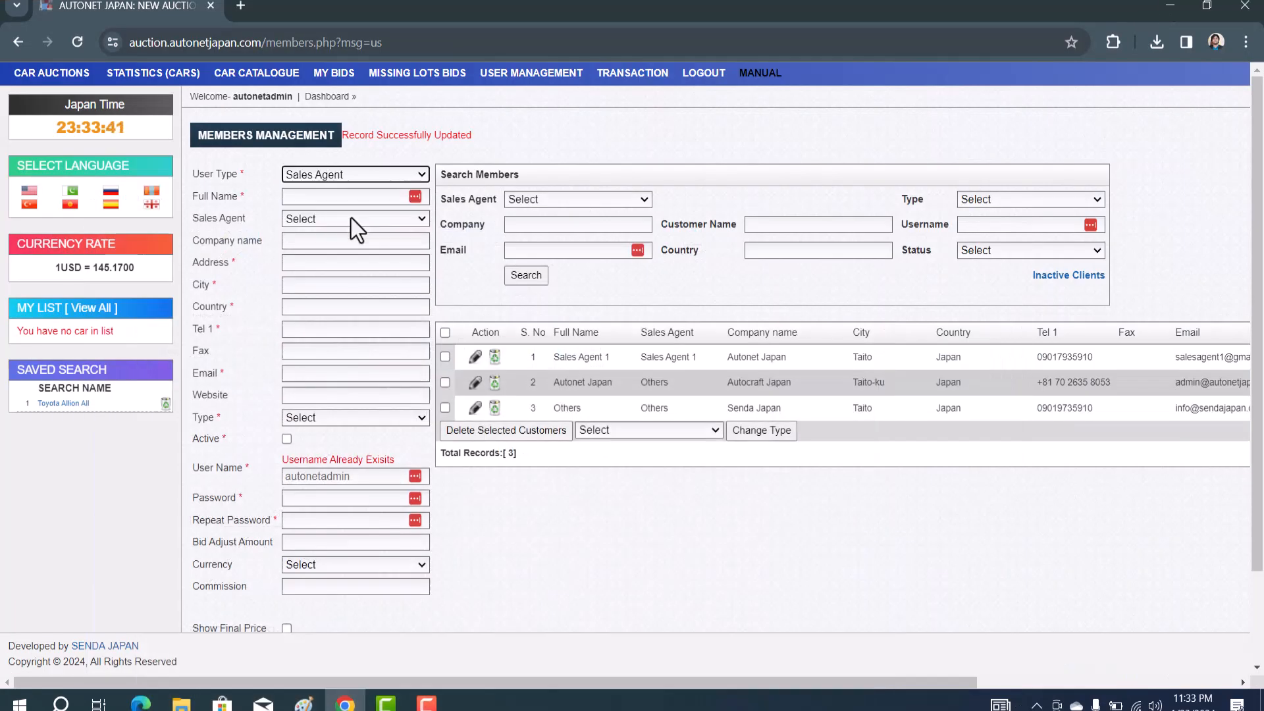
{"action": "left_click", "coordinate": [310, 197]}
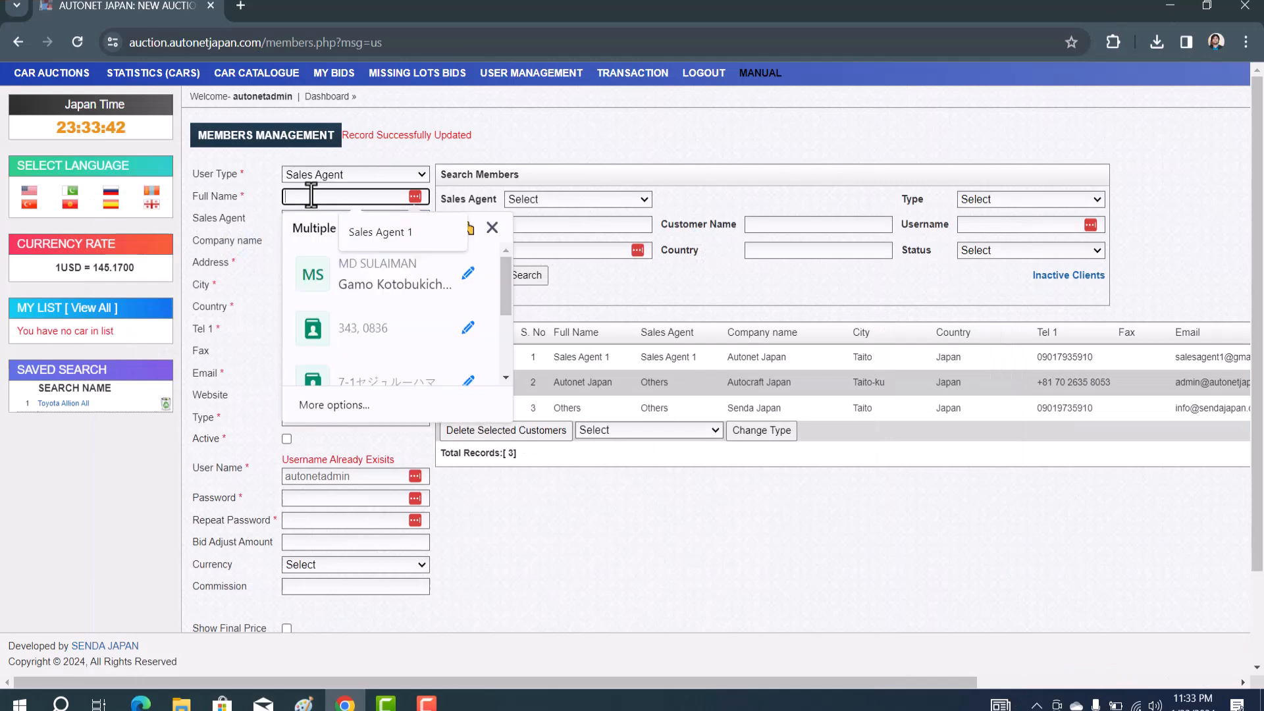
{"action": "left_click", "coordinate": [355, 230]}
{"action": "key", "text": "BackSpace"}
{"action": "type", "text": "2"}
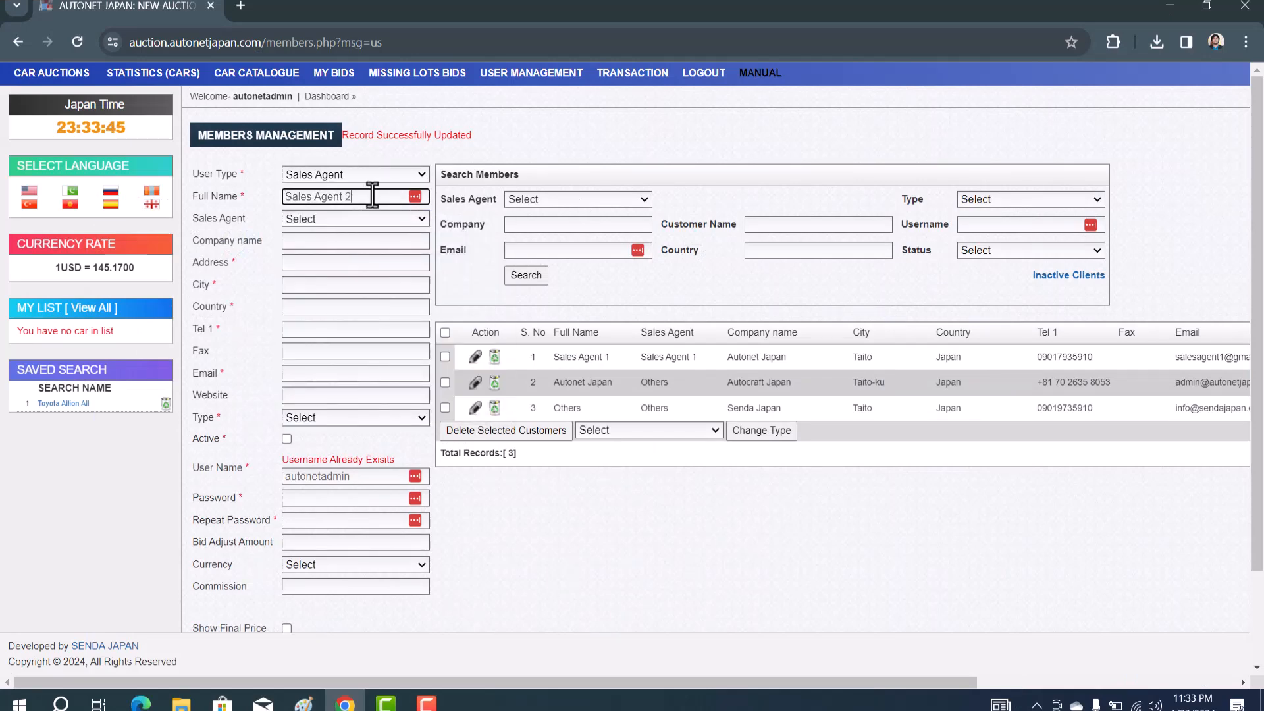
{"action": "left_click", "coordinate": [344, 219]}
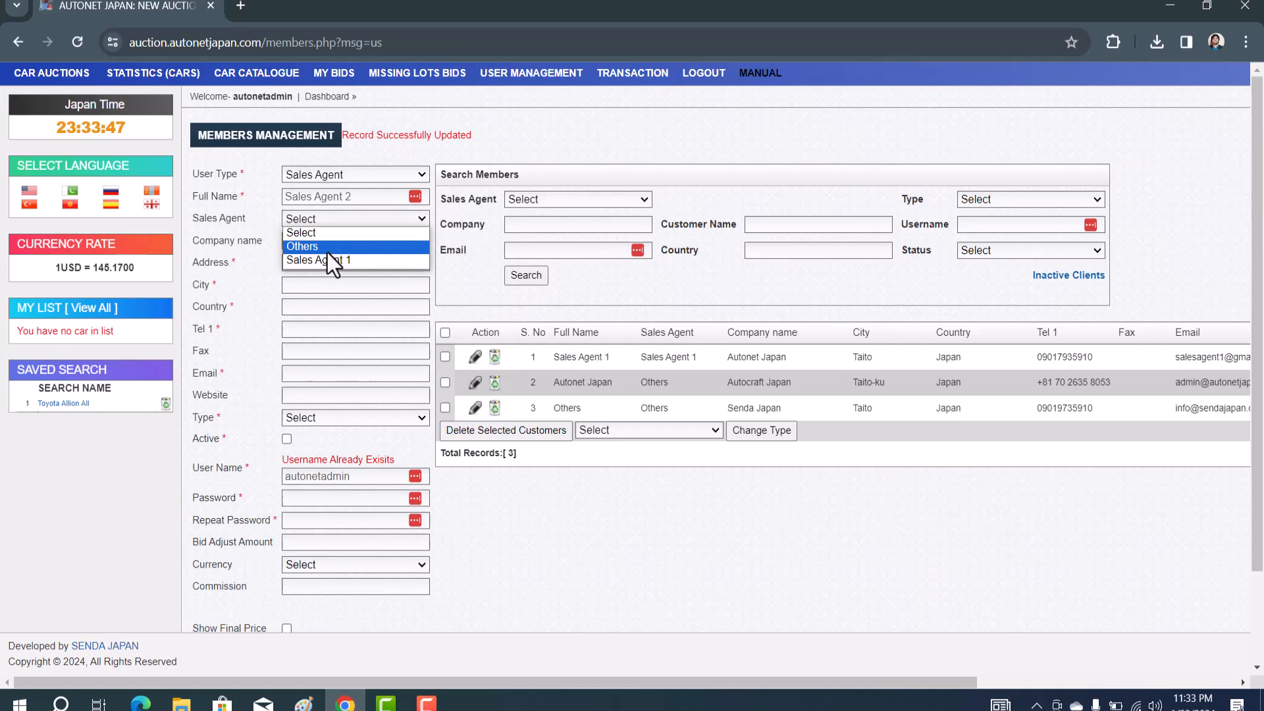
{"action": "left_click", "coordinate": [327, 252]}
Fill company Autonet Japan, address Ueno, city Taito, and country Japan
{"action": "left_click", "coordinate": [298, 241]}
{"action": "type", "text": "Autone"}
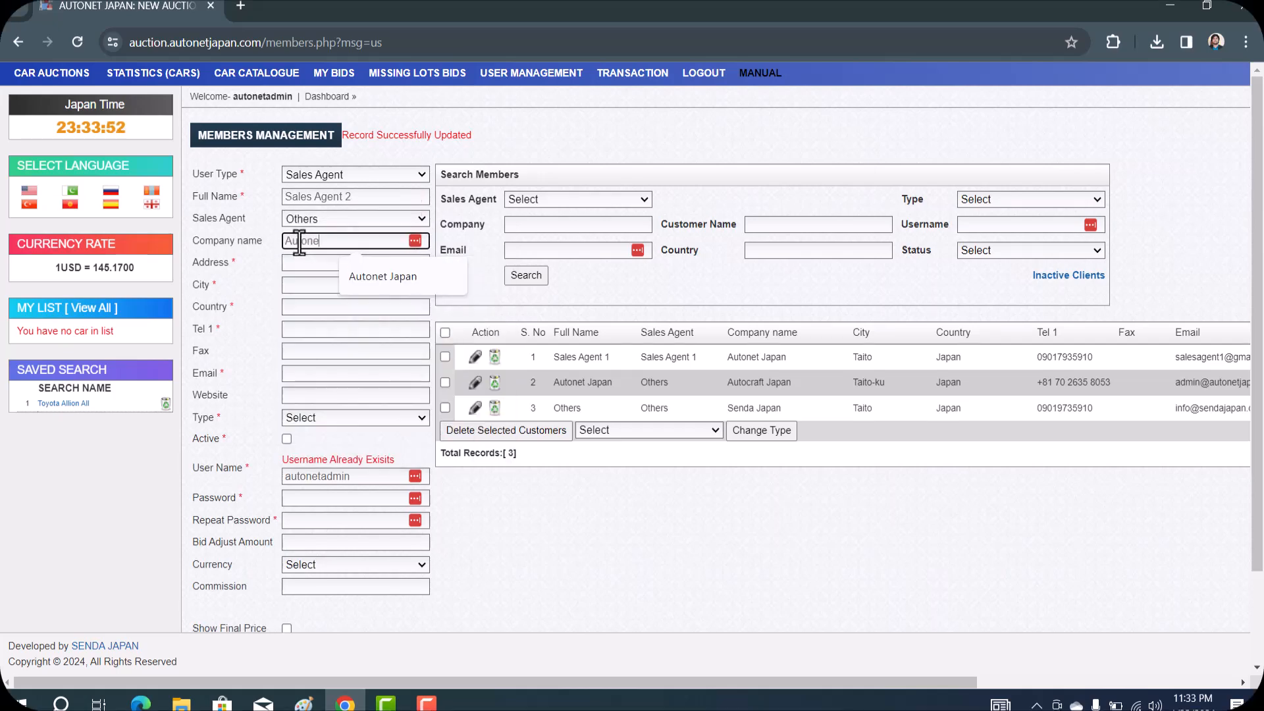
{"action": "left_click", "coordinate": [353, 276]}
{"action": "left_click", "coordinate": [337, 219]}
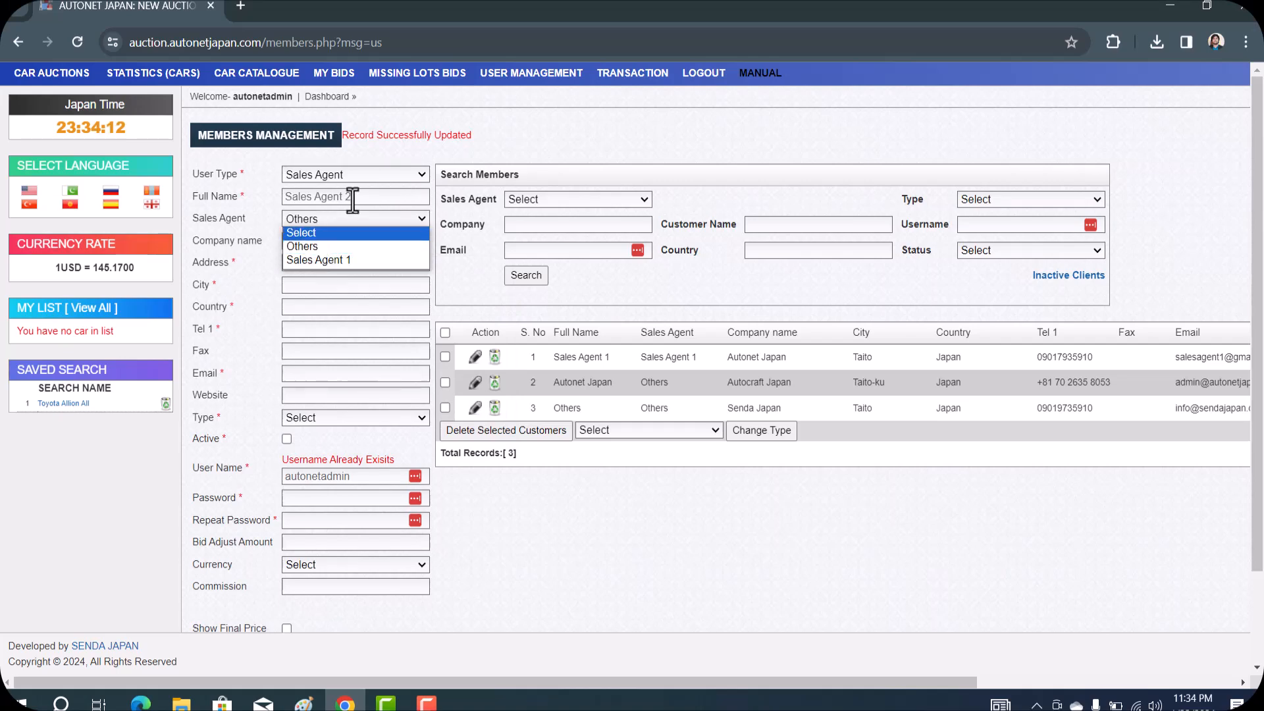
{"action": "left_click", "coordinate": [330, 248]}
{"action": "left_click", "coordinate": [331, 261]}
{"action": "type", "text": "Ueno"}
{"action": "left_click", "coordinate": [304, 285]}
{"action": "type", "text": "Taito"}
{"action": "left_click", "coordinate": [302, 307]}
{"action": "type", "text": "Japan"}
{"action": "left_click", "coordinate": [318, 329]}
Adapt the suggested phone number and e-mail for agent 2, and set website autonetjapan.com
{"action": "left_click", "coordinate": [380, 364]}
{"action": "key", "text": "BackSpace"}
{"action": "type", "text": "1"}
{"action": "left_click", "coordinate": [332, 350]}
{"action": "left_click", "coordinate": [316, 374]}
{"action": "left_click", "coordinate": [372, 409]}
{"action": "left_click", "coordinate": [341, 373]}
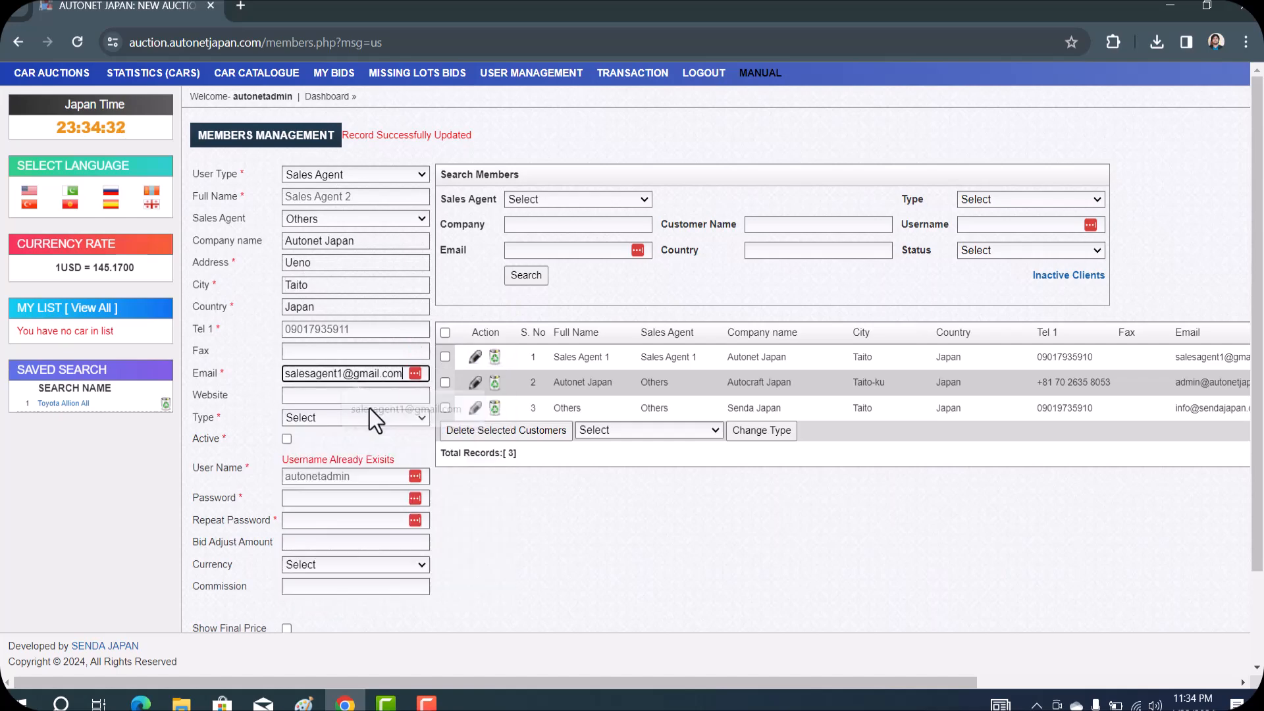
{"action": "key", "text": "BackSpace"}
{"action": "type", "text": "2"}
{"action": "left_click", "coordinate": [367, 396]}
{"action": "type", "text": "autonetjapan.com"}
{"action": "left_click", "coordinate": [333, 420]}
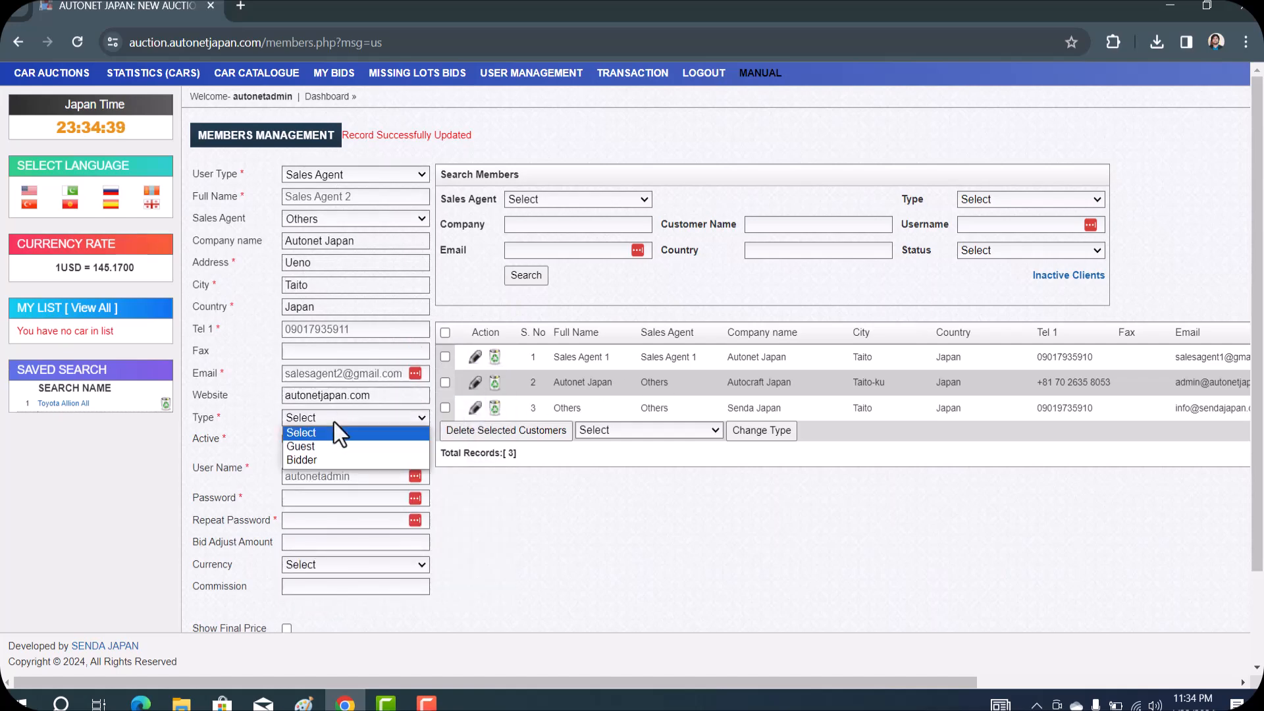
Make the member an active Bidder with user name 'sales2' and the password entered twice
{"action": "left_click", "coordinate": [318, 460]}
{"action": "left_click", "coordinate": [286, 440]}
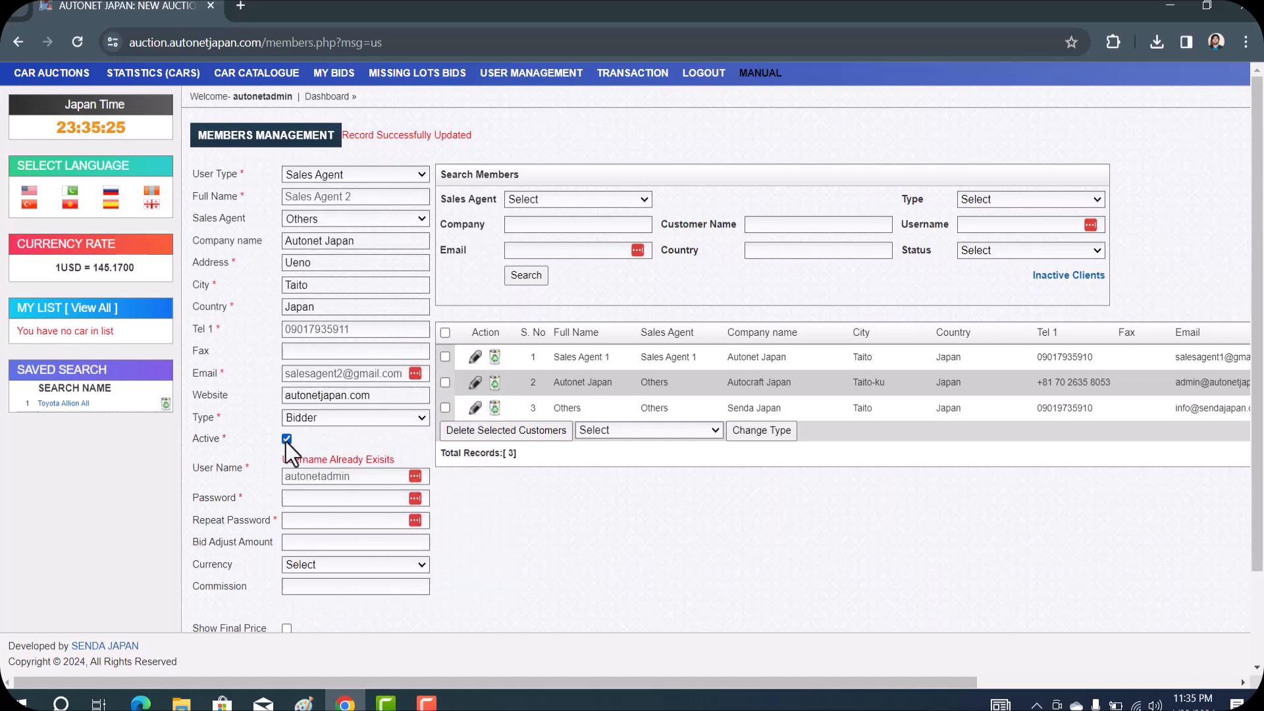
{"action": "left_click", "coordinate": [345, 498]}
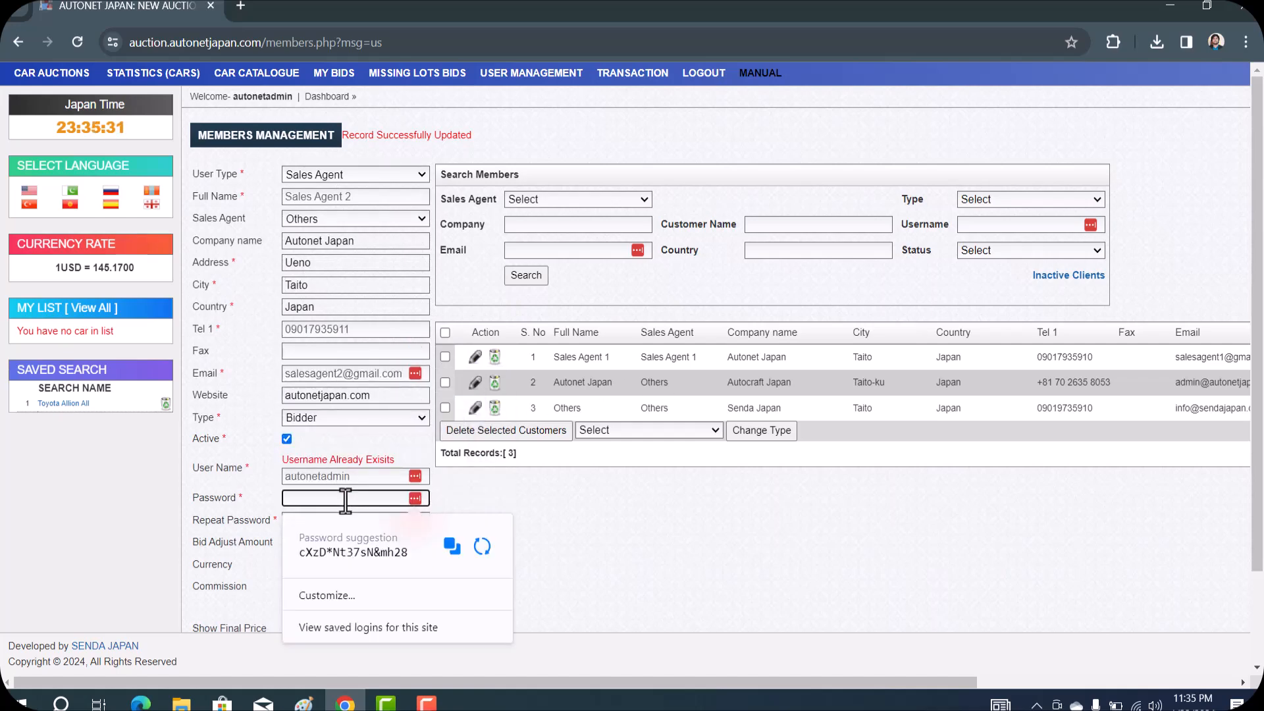
{"action": "double_click", "coordinate": [344, 475]}
{"action": "key", "text": "BackSpace"}
{"action": "type", "text": "sales2"}
{"action": "left_click", "coordinate": [334, 496]}
{"action": "type", "text": "••••••"}
{"action": "left_click", "coordinate": [328, 521]}
{"action": "type", "text": "••••••"}
Set bid adjust 20000, currency JPY, Show Final Price, and submit the member
{"action": "left_click", "coordinate": [499, 508]}
{"action": "left_click", "coordinate": [315, 543]}
{"action": "left_click", "coordinate": [349, 577]}
{"action": "left_click", "coordinate": [316, 564]}
{"action": "left_click", "coordinate": [317, 607]}
{"action": "scroll", "coordinate": [317, 606], "scroll_direction": "down", "scroll_amount": 2}
{"action": "left_click", "coordinate": [286, 517]}
{"action": "scroll", "coordinate": [384, 519], "scroll_direction": "up", "scroll_amount": 2}
{"action": "scroll", "coordinate": [342, 471], "scroll_direction": "down", "scroll_amount": 2}
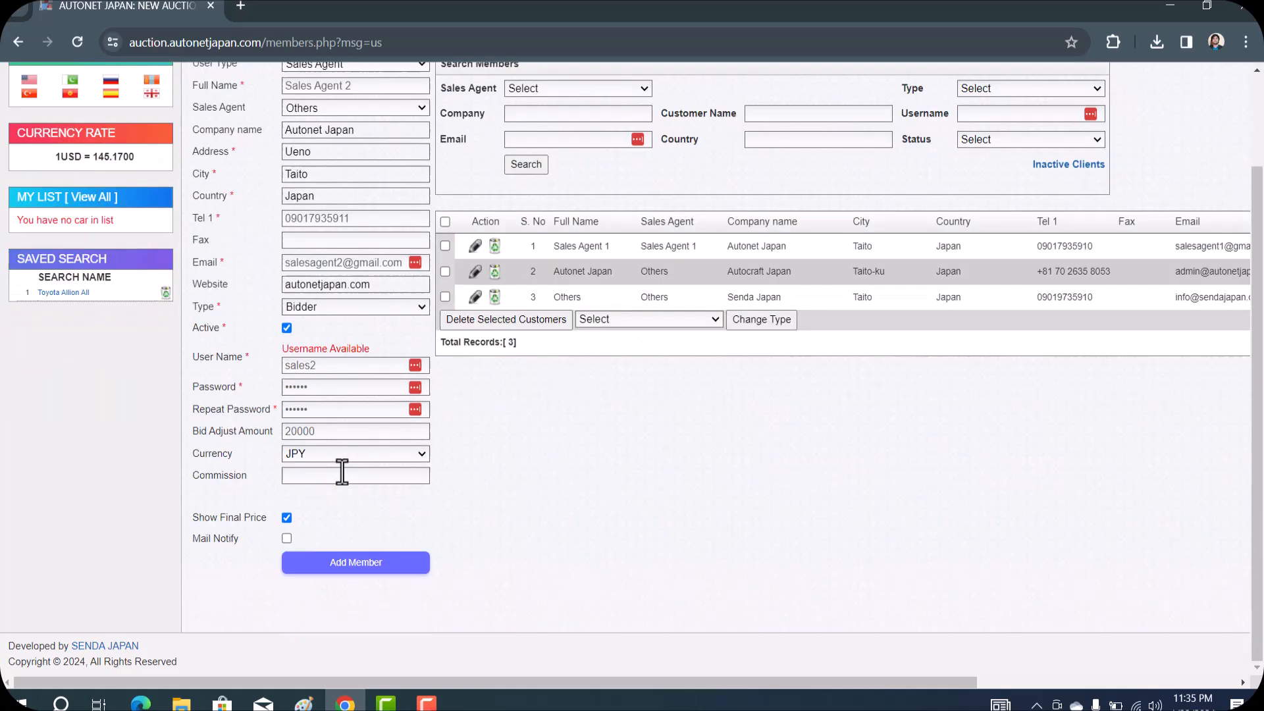
{"action": "left_click", "coordinate": [356, 562]}
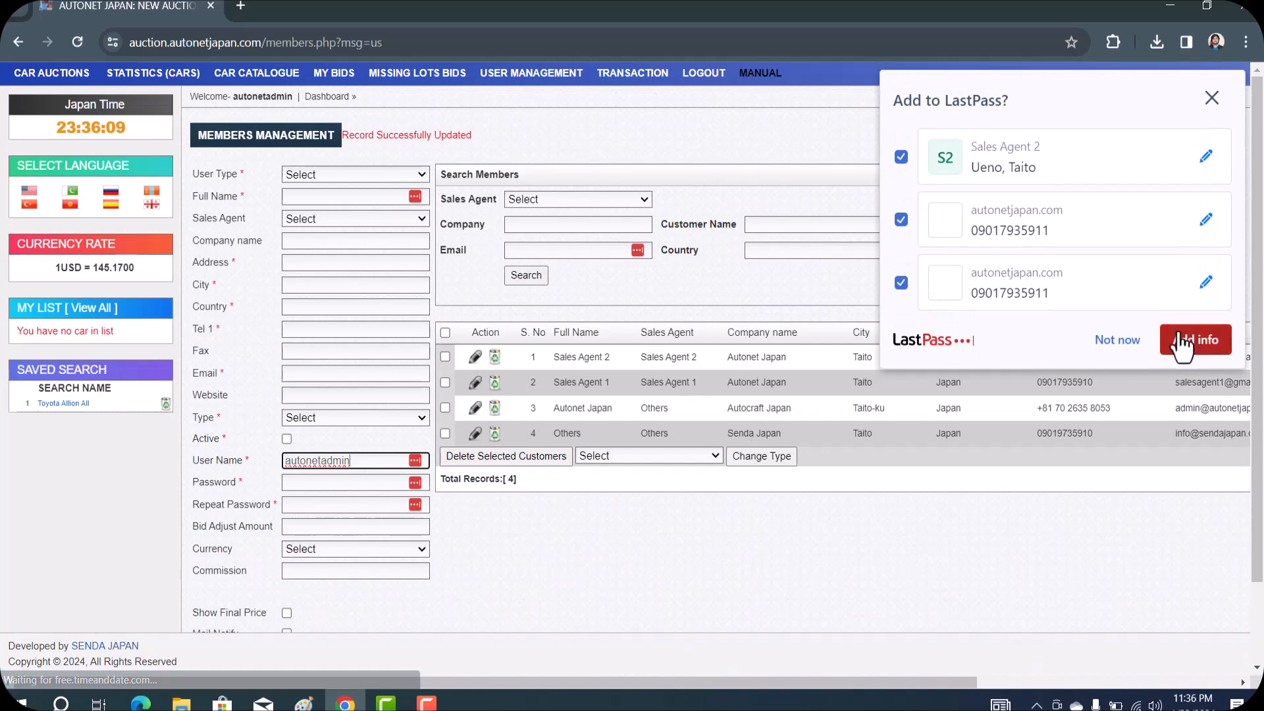
Decline LastPass saving and scroll across the members table to check Sales Agent 2's row
{"action": "left_click", "coordinate": [1119, 345]}
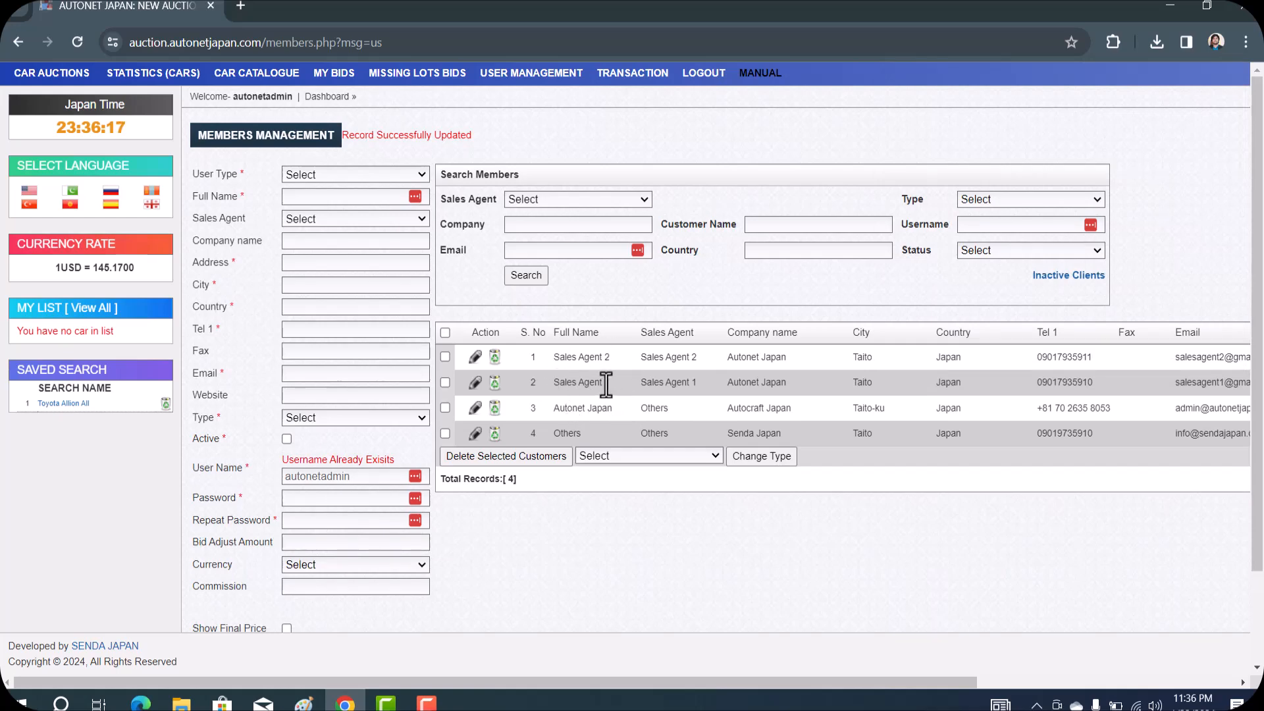
{"action": "scroll", "coordinate": [614, 383], "scroll_direction": "right", "scroll_amount": 5}
{"action": "scroll", "coordinate": [605, 383], "scroll_direction": "left", "scroll_amount": 5}
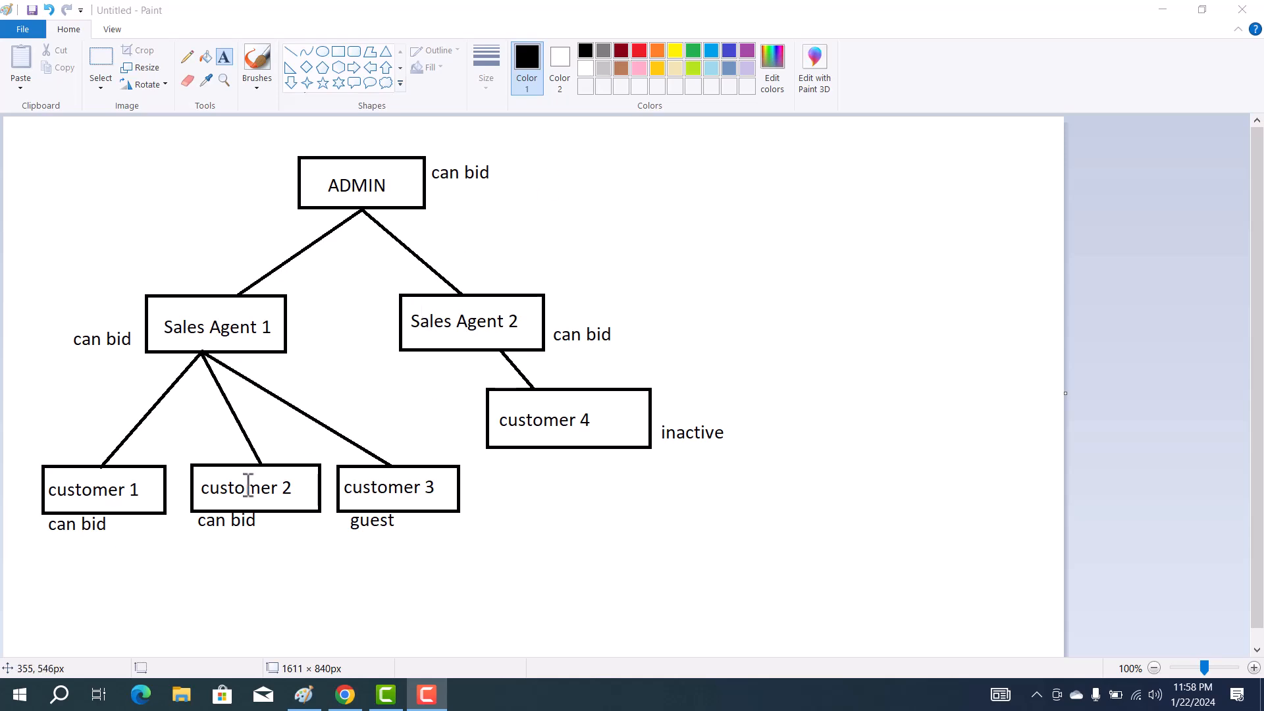
Leave the Paint diagram and bring back the AUTONET JAPAN Members Management page in Chrome
{"action": "left_click", "coordinate": [347, 695]}
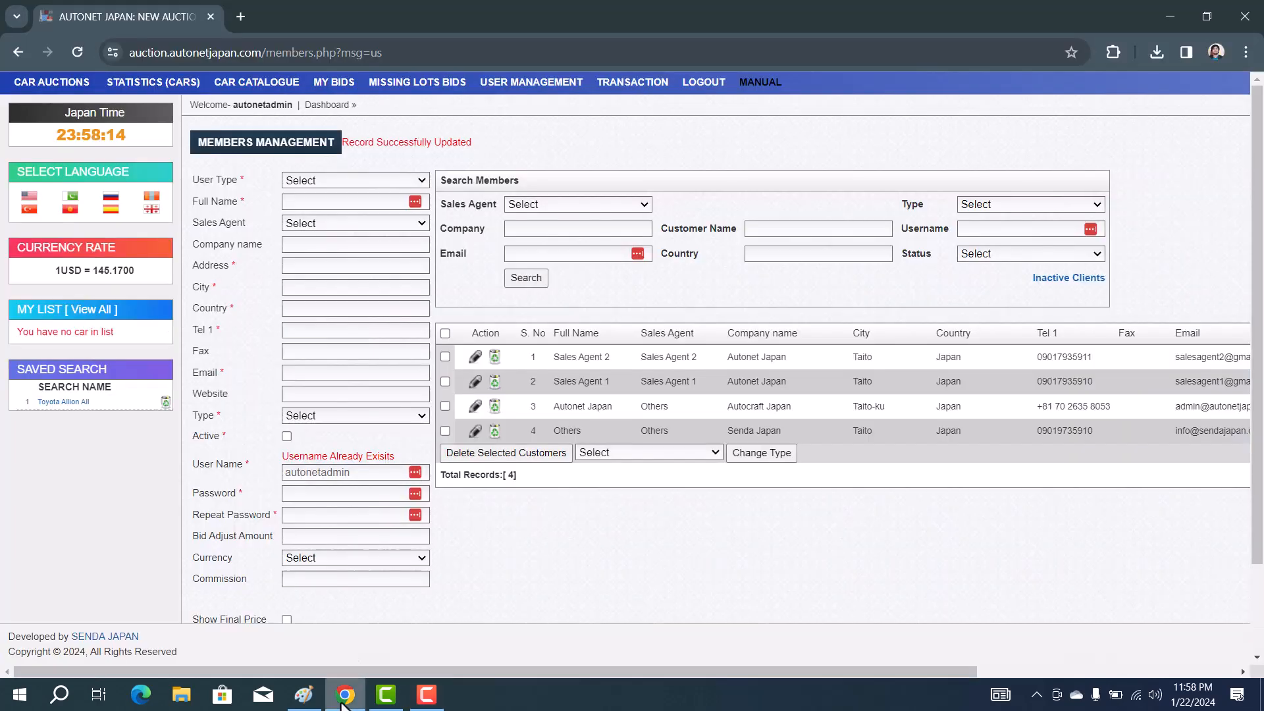
Make the new member a Customer named 'Customer 1', assigned to Sales Agent 1
{"action": "left_click", "coordinate": [376, 179]}
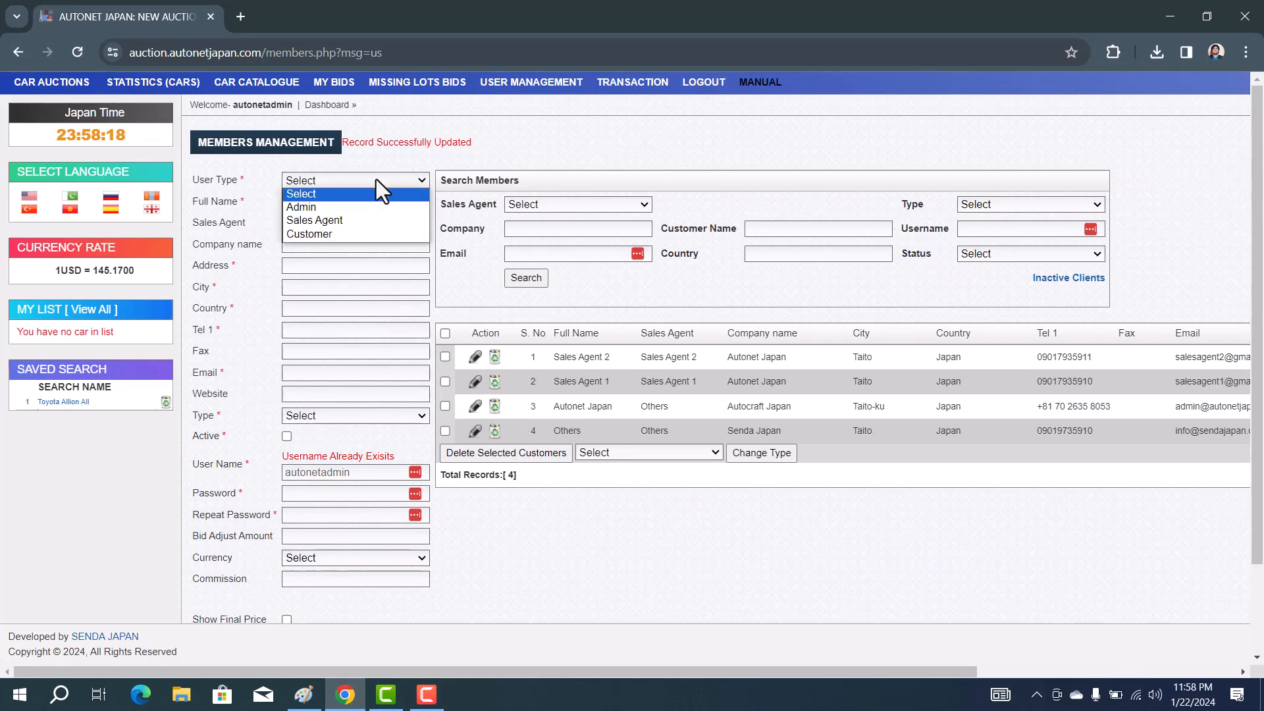
{"action": "left_click", "coordinate": [378, 233]}
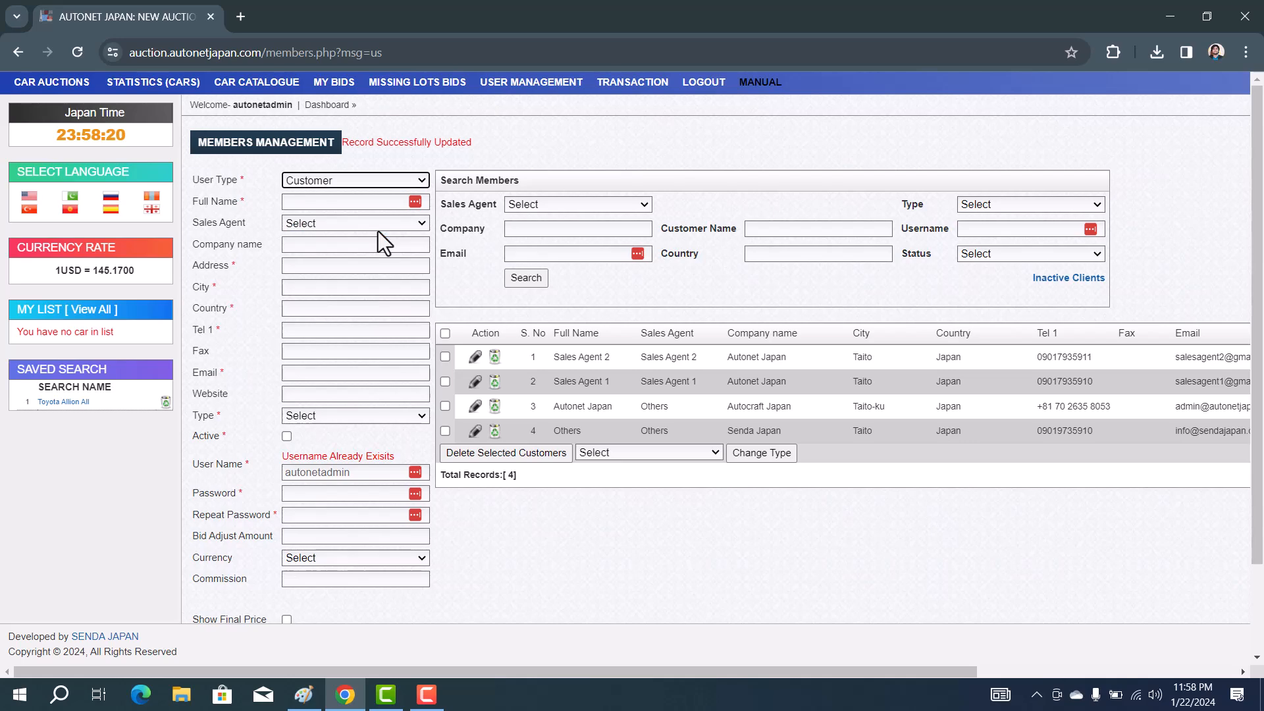
{"action": "left_click", "coordinate": [349, 200]}
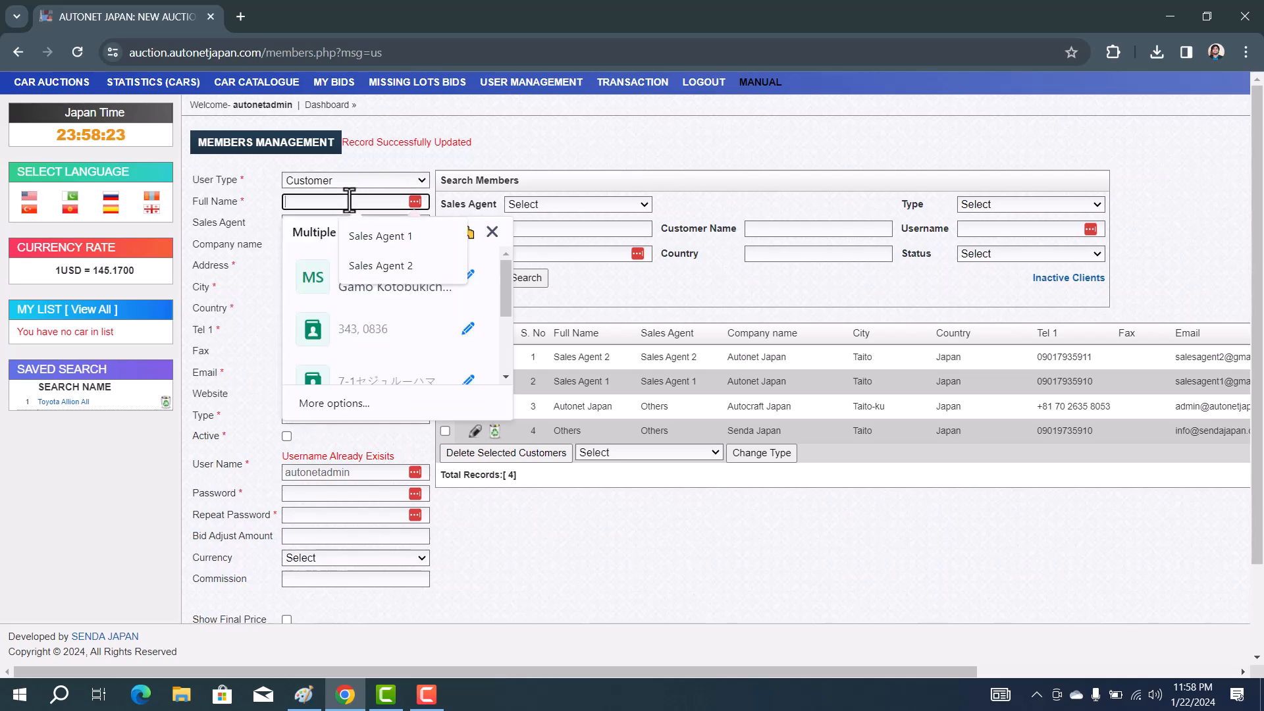
{"action": "type", "text": "C"}
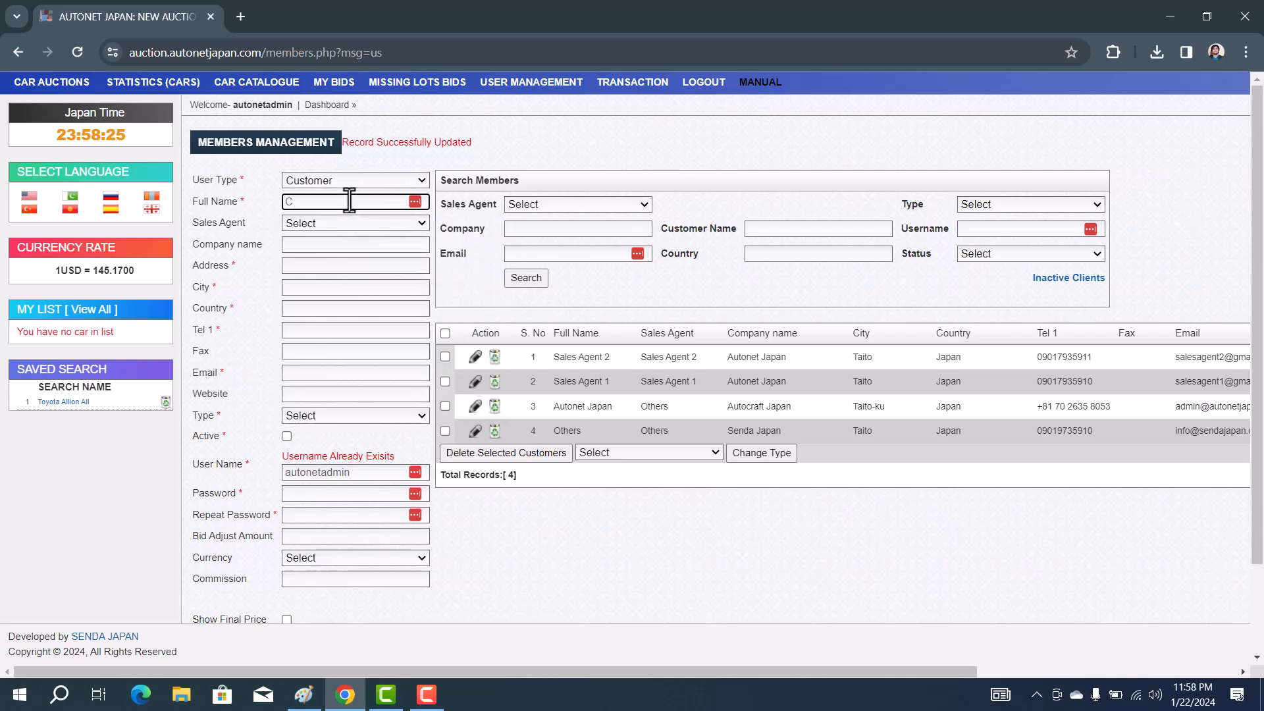
{"action": "type", "text": "ustomer 1"}
{"action": "left_click", "coordinate": [336, 226]}
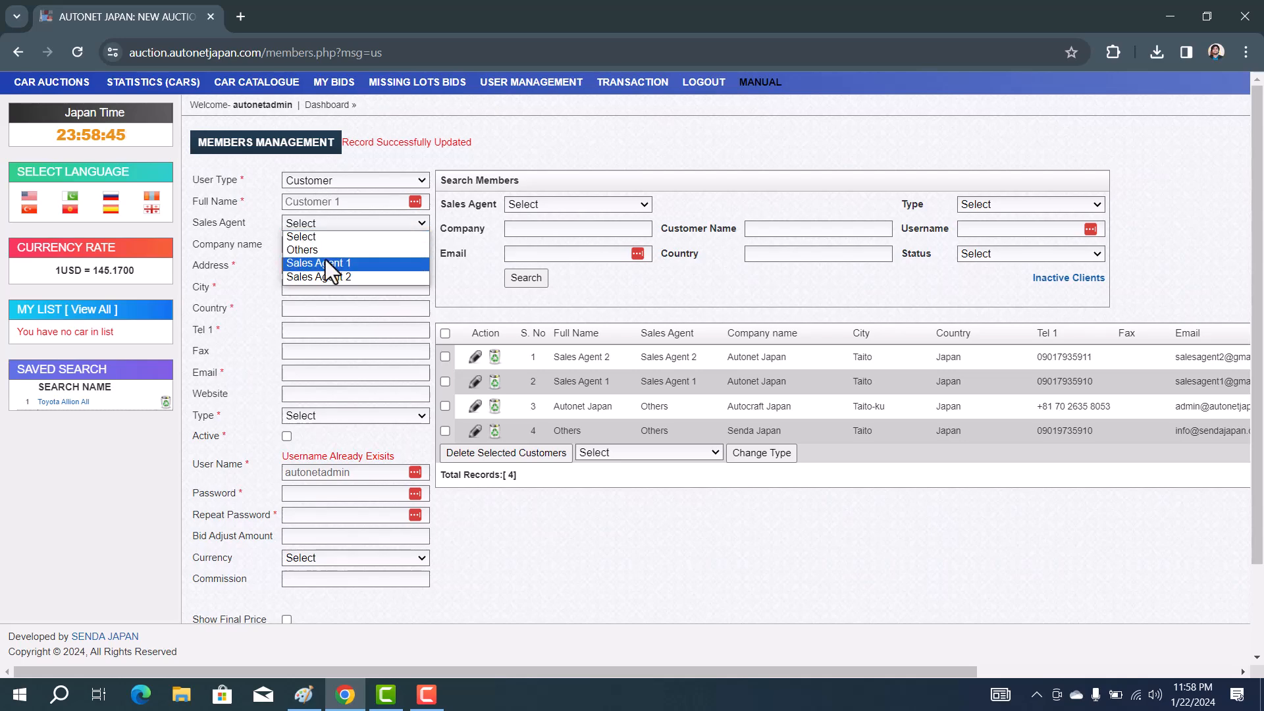
{"action": "left_click", "coordinate": [302, 268]}
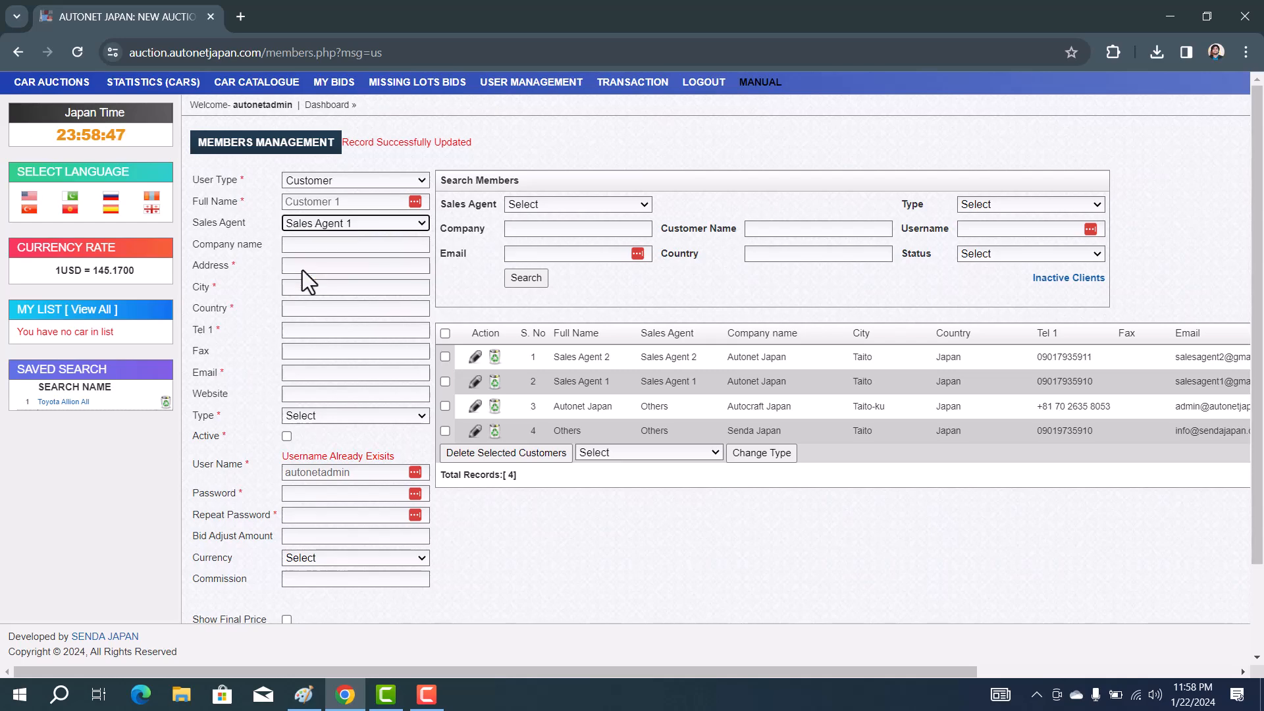
Fill in company Autonet Japan, address Ueno, city Taito, country Japan and the phone number
{"action": "left_click", "coordinate": [344, 244]}
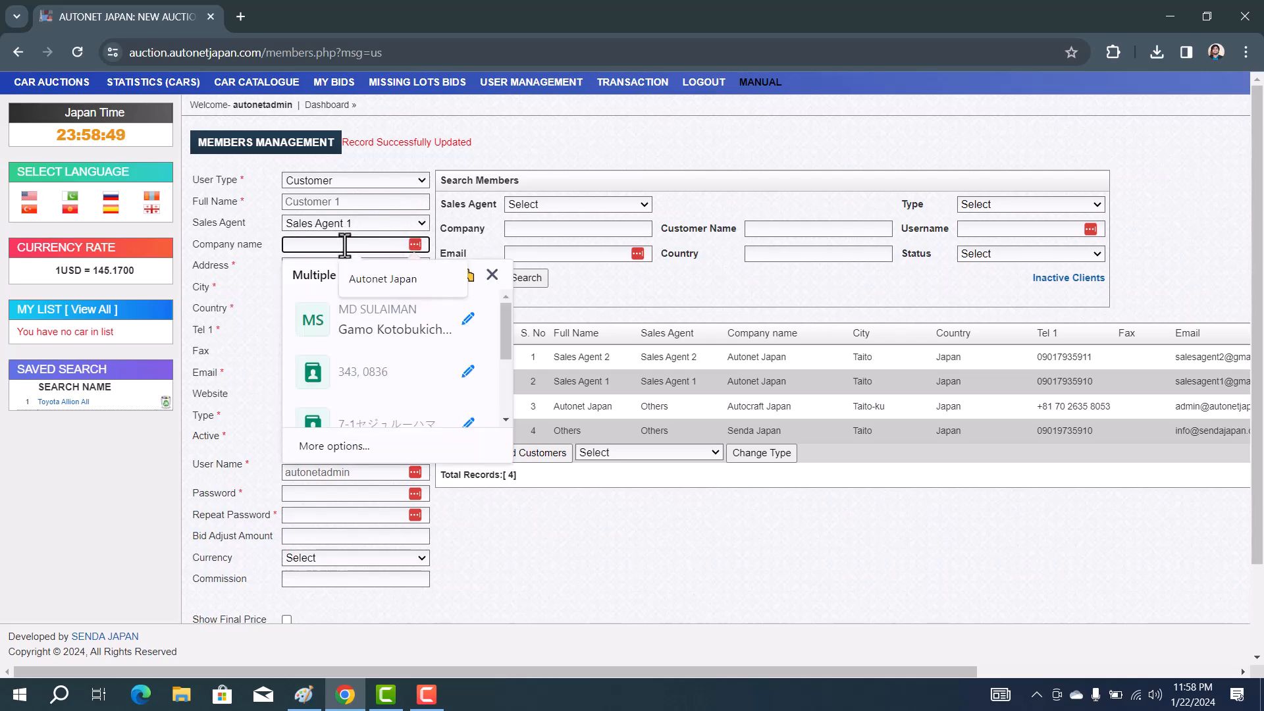
{"action": "left_click", "coordinate": [388, 277]}
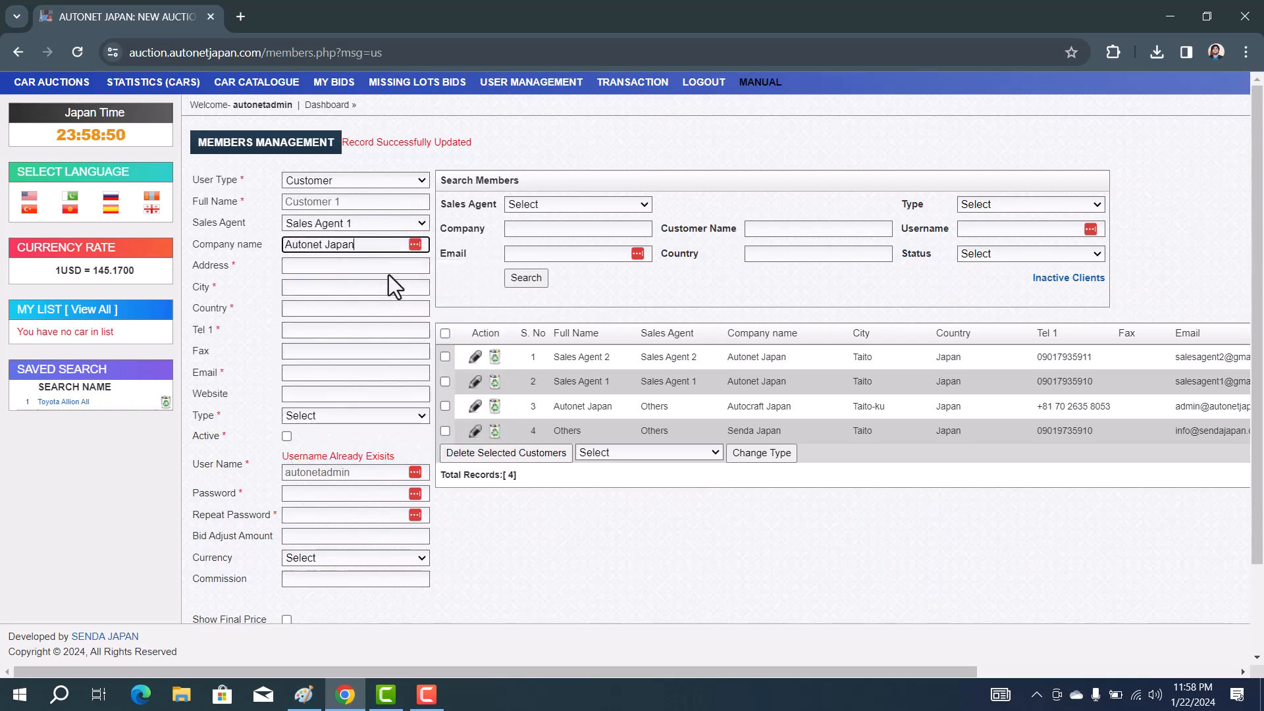
{"action": "left_click", "coordinate": [333, 267]}
{"action": "type", "text": "Ueno"}
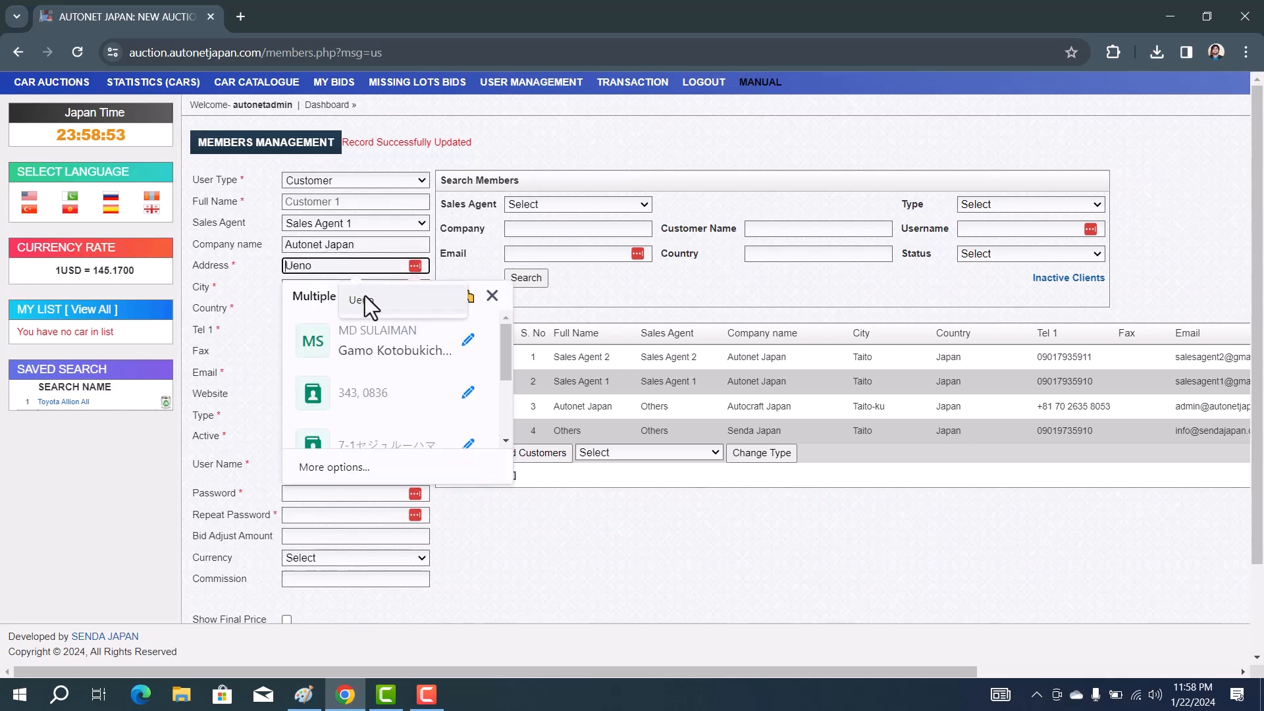
{"action": "left_click", "coordinate": [367, 303]}
{"action": "left_click", "coordinate": [327, 287]}
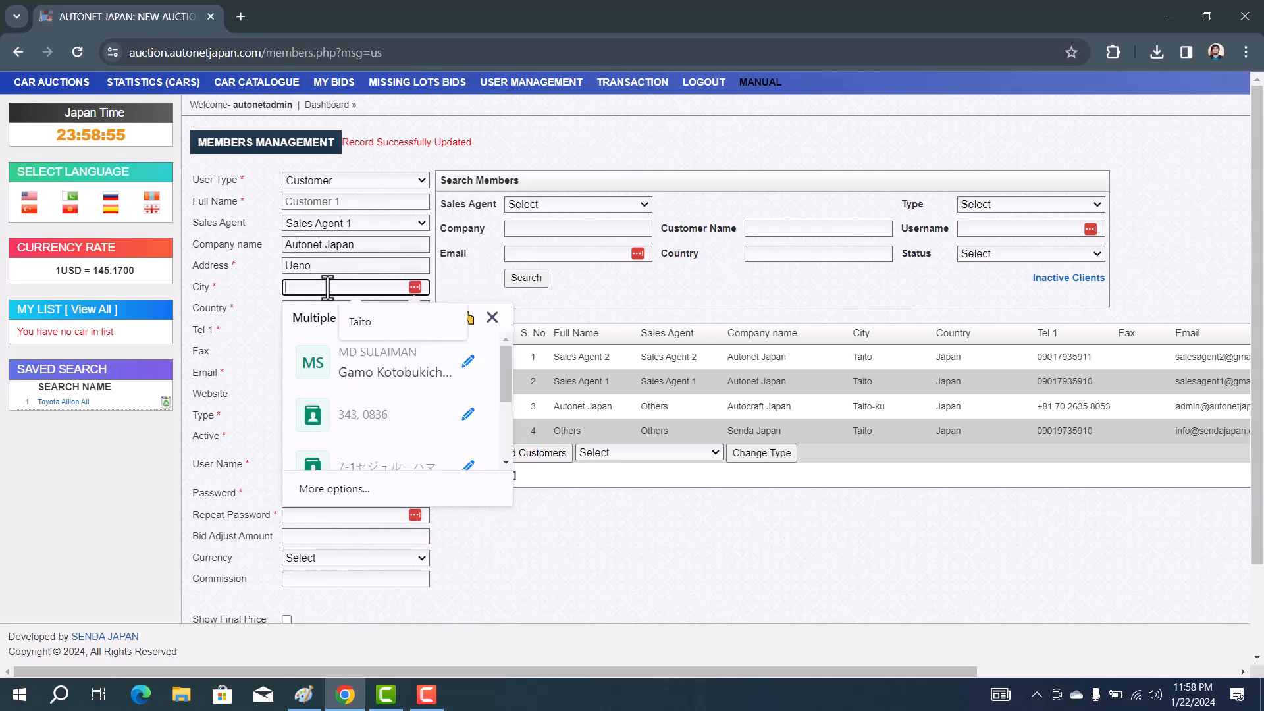
{"action": "left_click", "coordinate": [361, 318]}
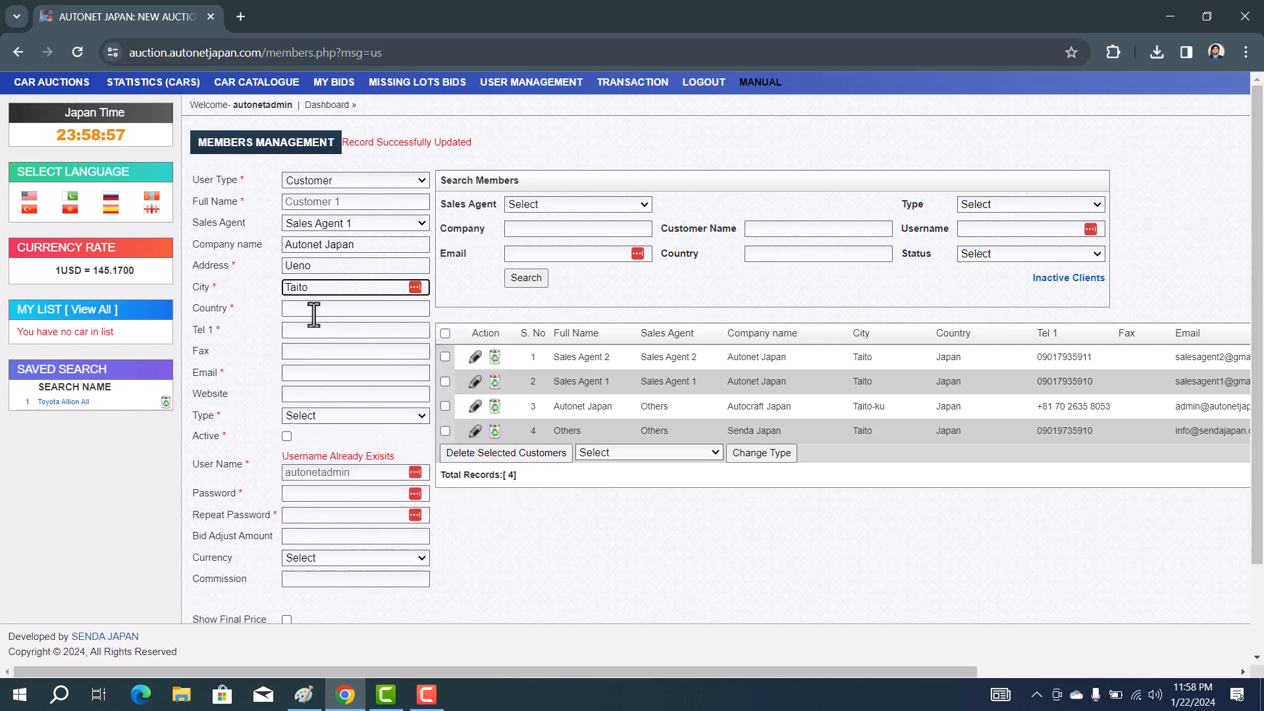
{"action": "left_click", "coordinate": [313, 313]}
{"action": "left_click", "coordinate": [348, 341]}
Set a customer1 e-mail address, website autonetjapan.com and member type Bidder
{"action": "left_click", "coordinate": [352, 373]}
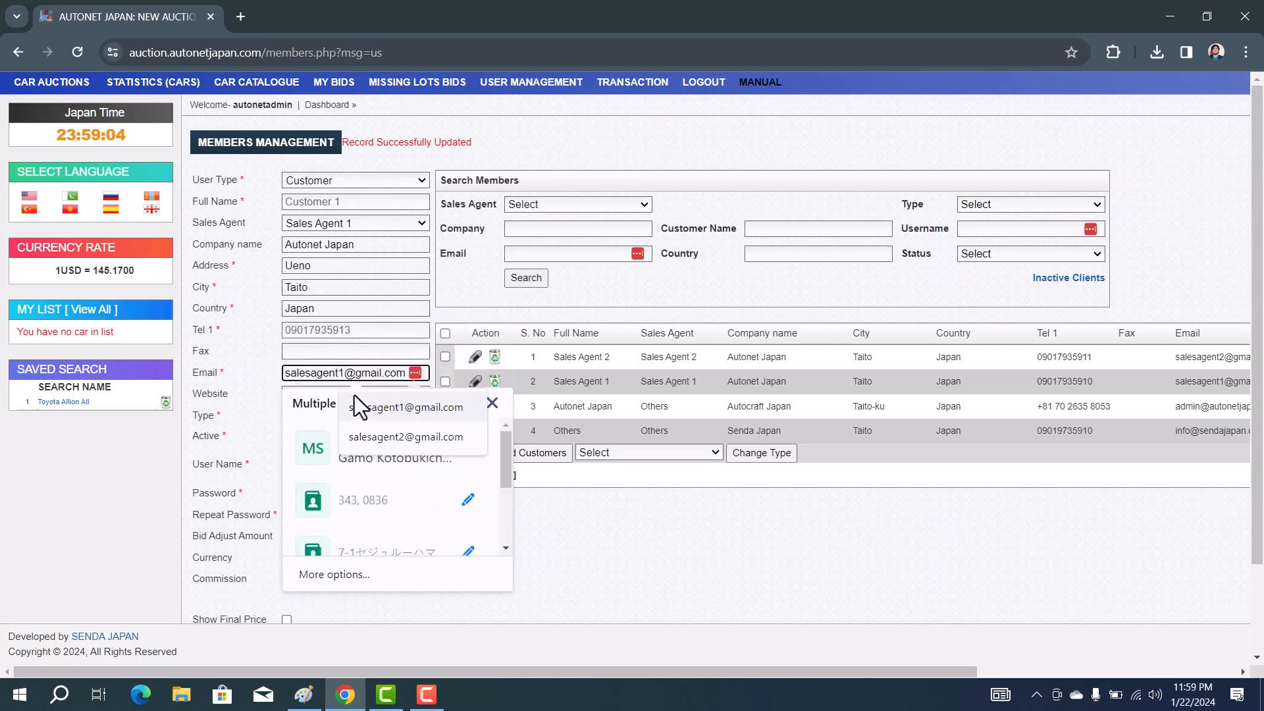
{"action": "left_click", "coordinate": [358, 401]}
{"action": "double_click", "coordinate": [339, 372]}
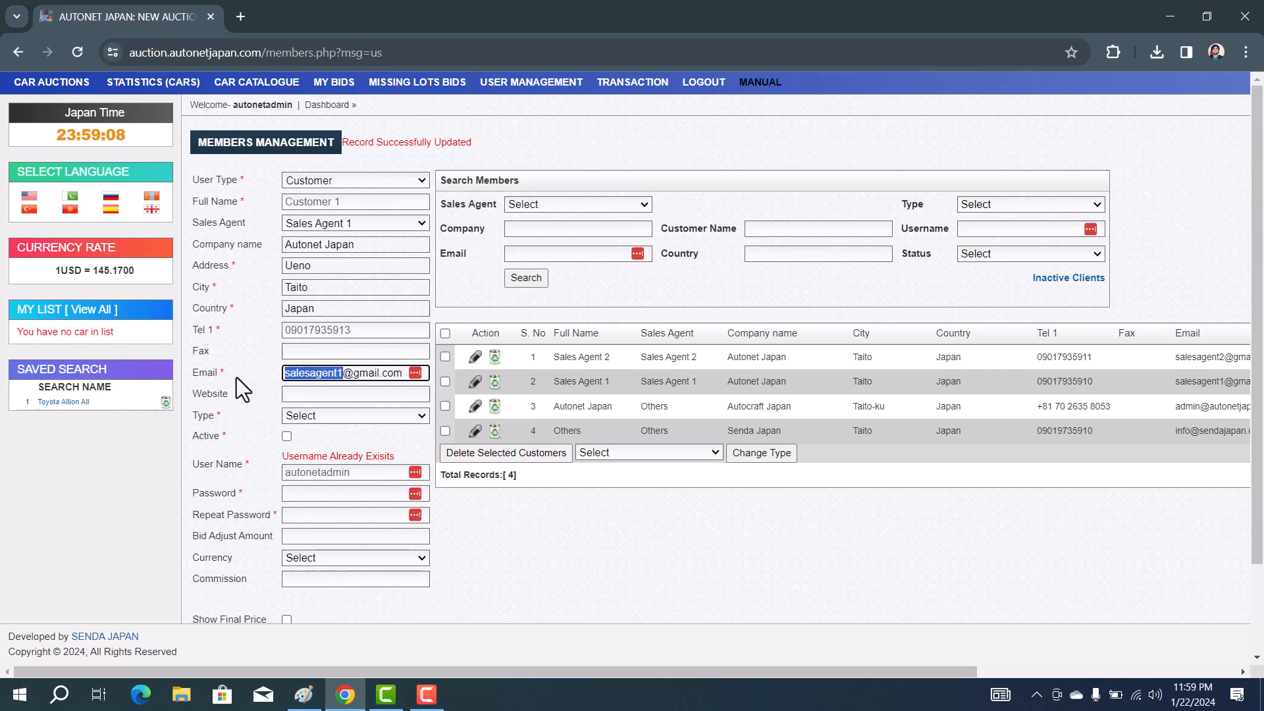
{"action": "type", "text": "customer1"}
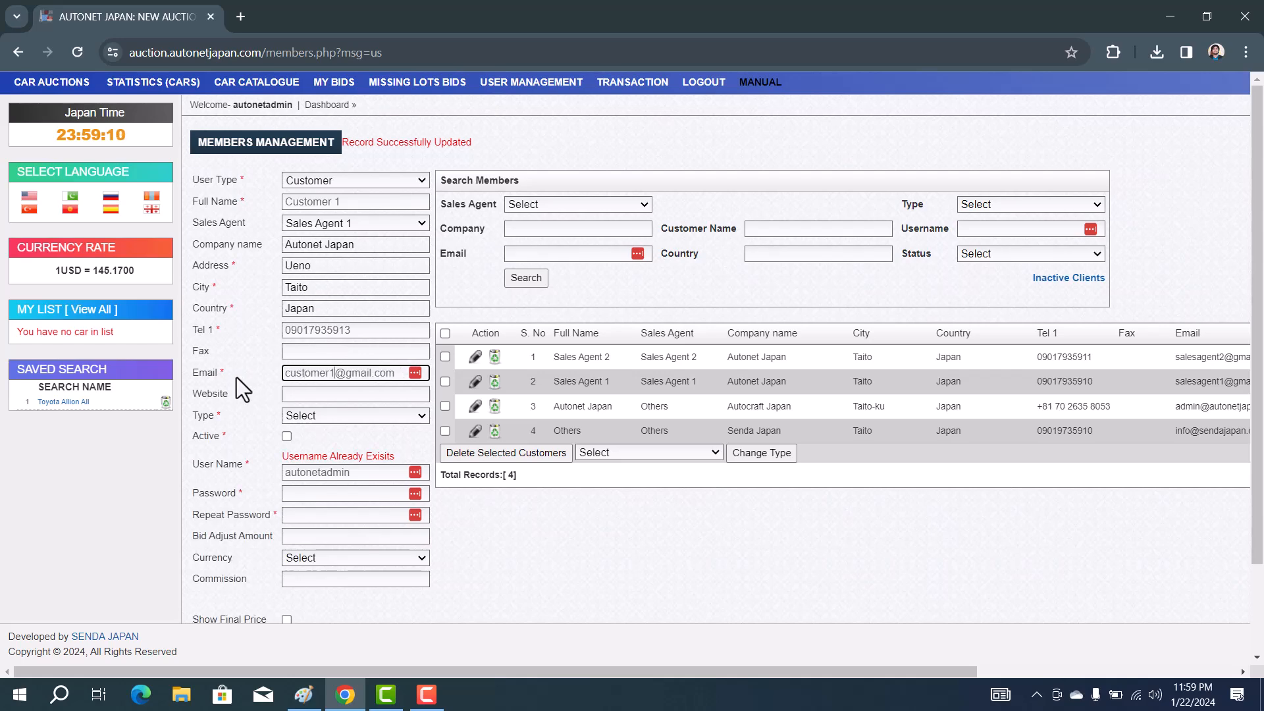
{"action": "left_click", "coordinate": [319, 398]}
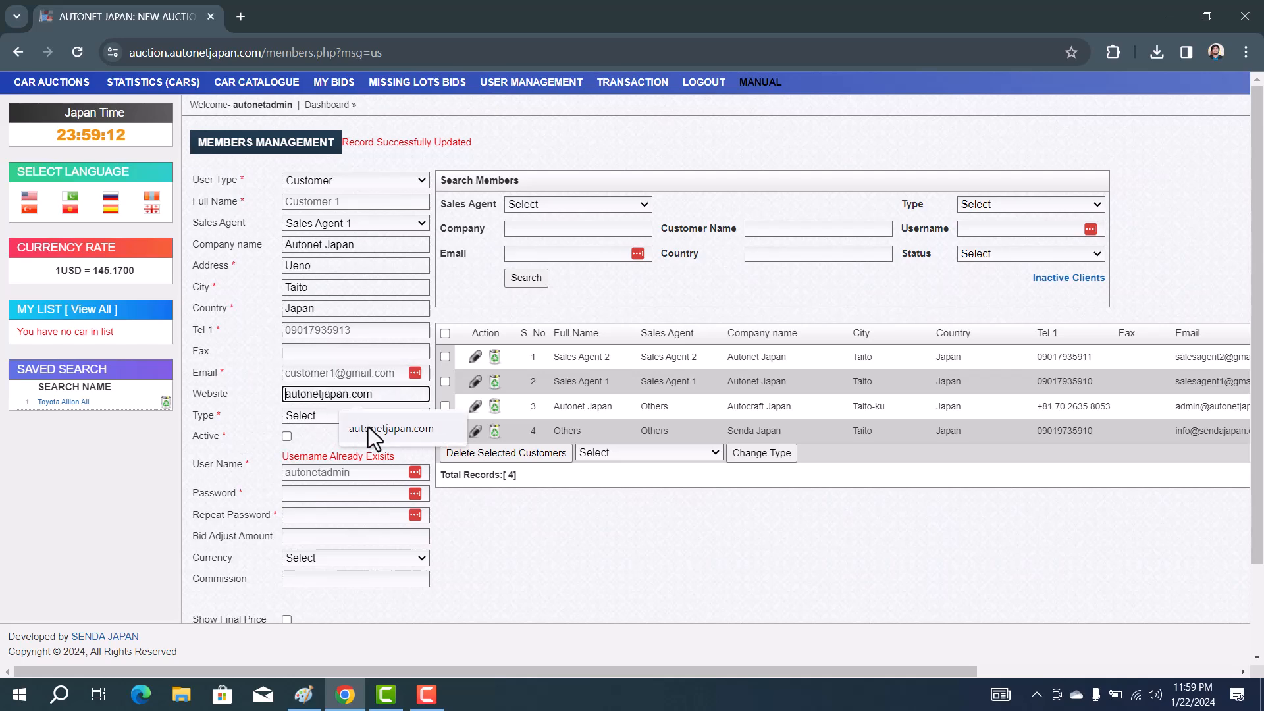
{"action": "left_click", "coordinate": [369, 427]}
{"action": "left_click", "coordinate": [342, 414]}
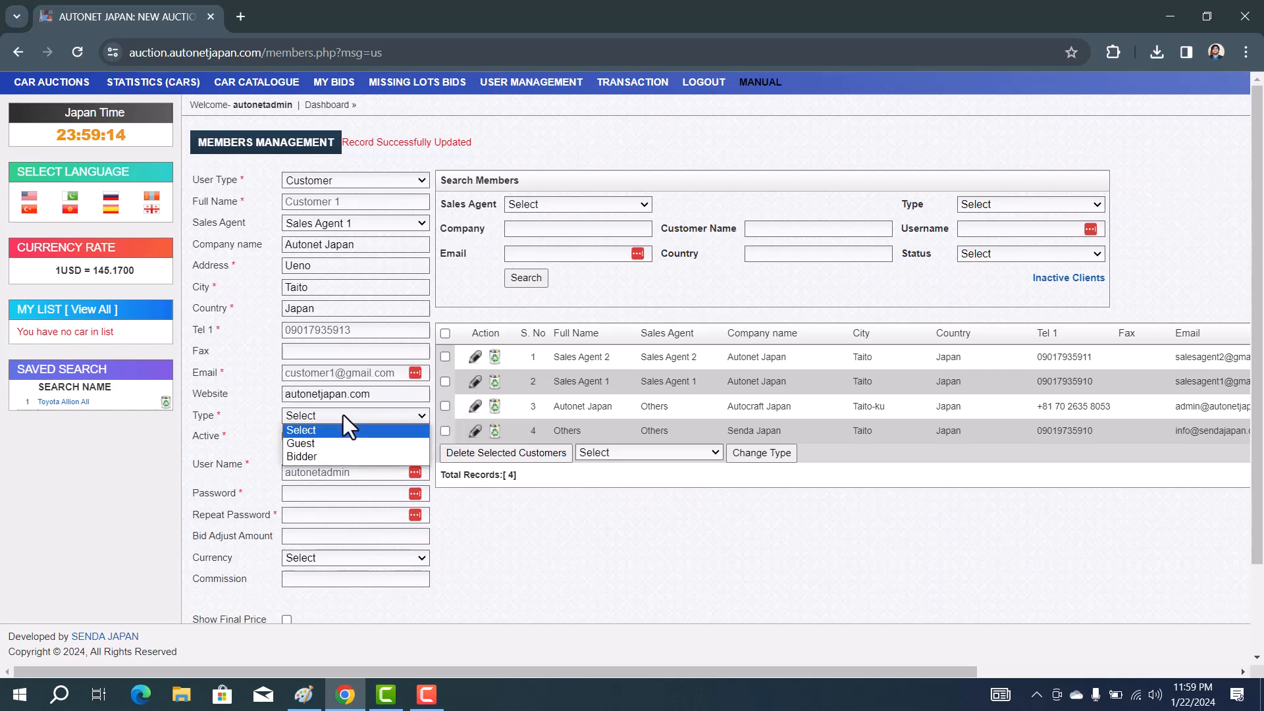
{"action": "left_click", "coordinate": [302, 457]}
{"action": "left_click", "coordinate": [303, 694]}
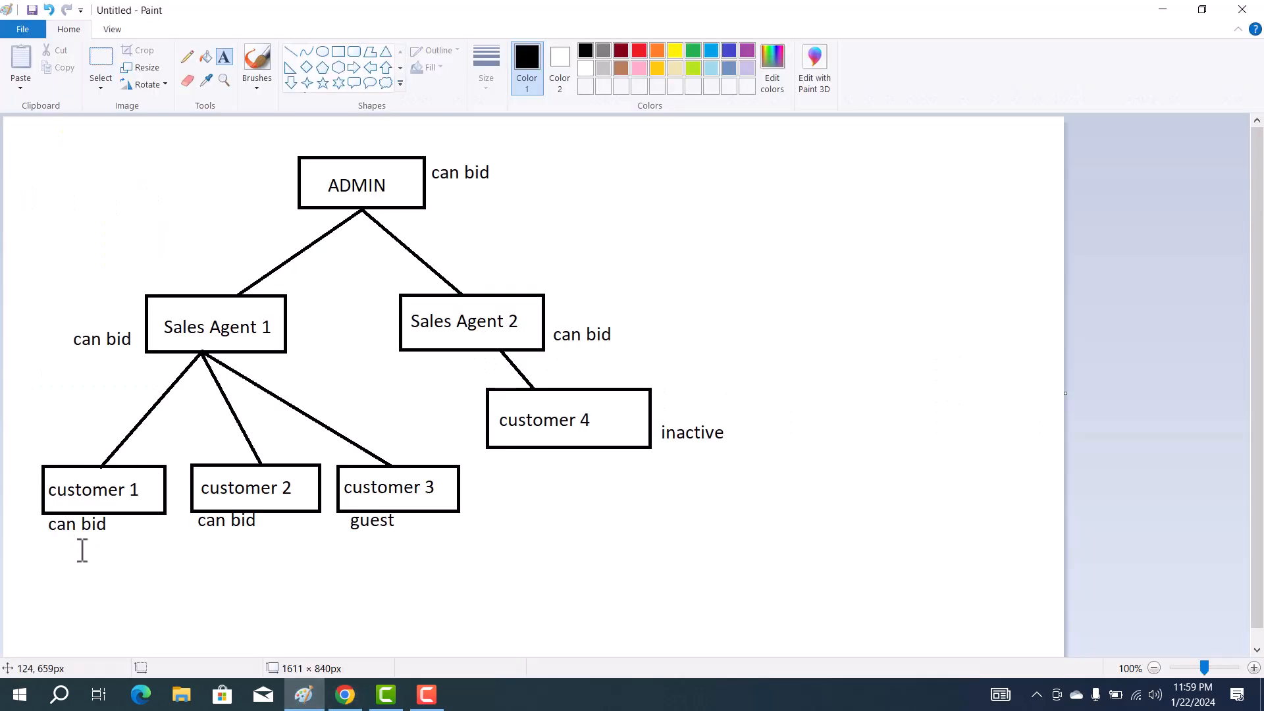
{"action": "left_click_drag", "start_coordinate": [47, 510], "coordinate": [261, 536]}
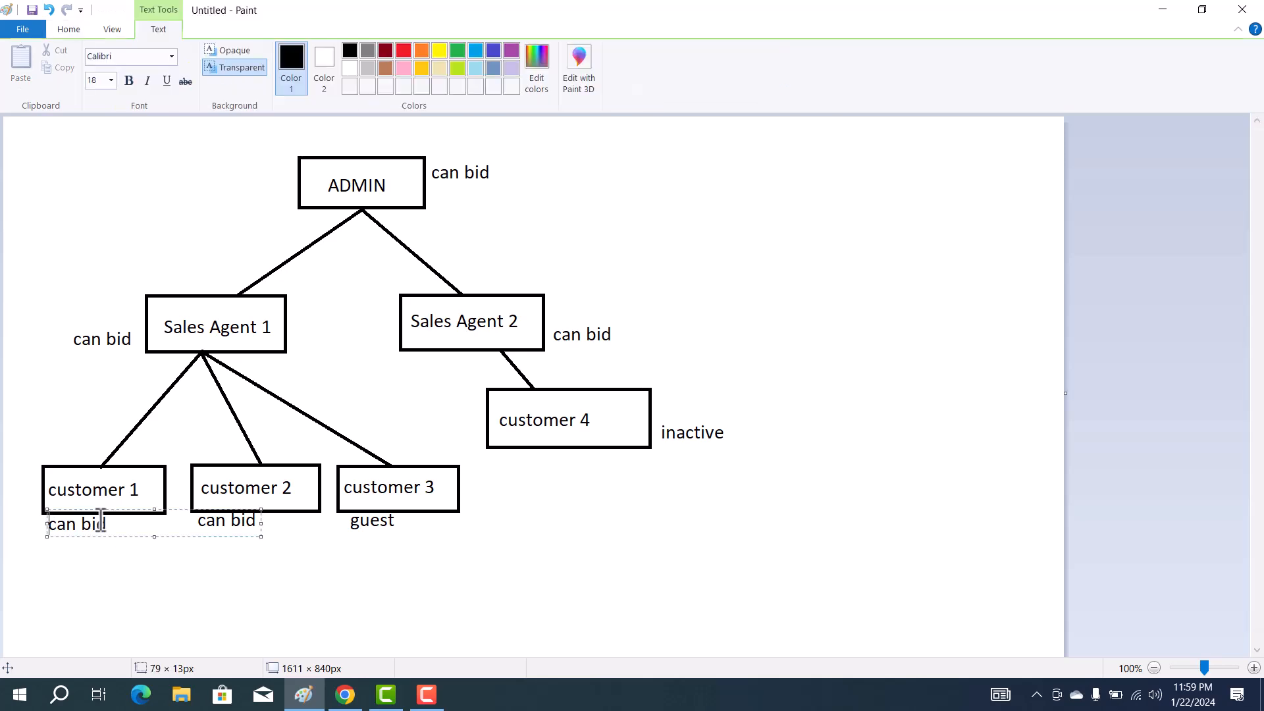
{"action": "left_click", "coordinate": [1162, 10]}
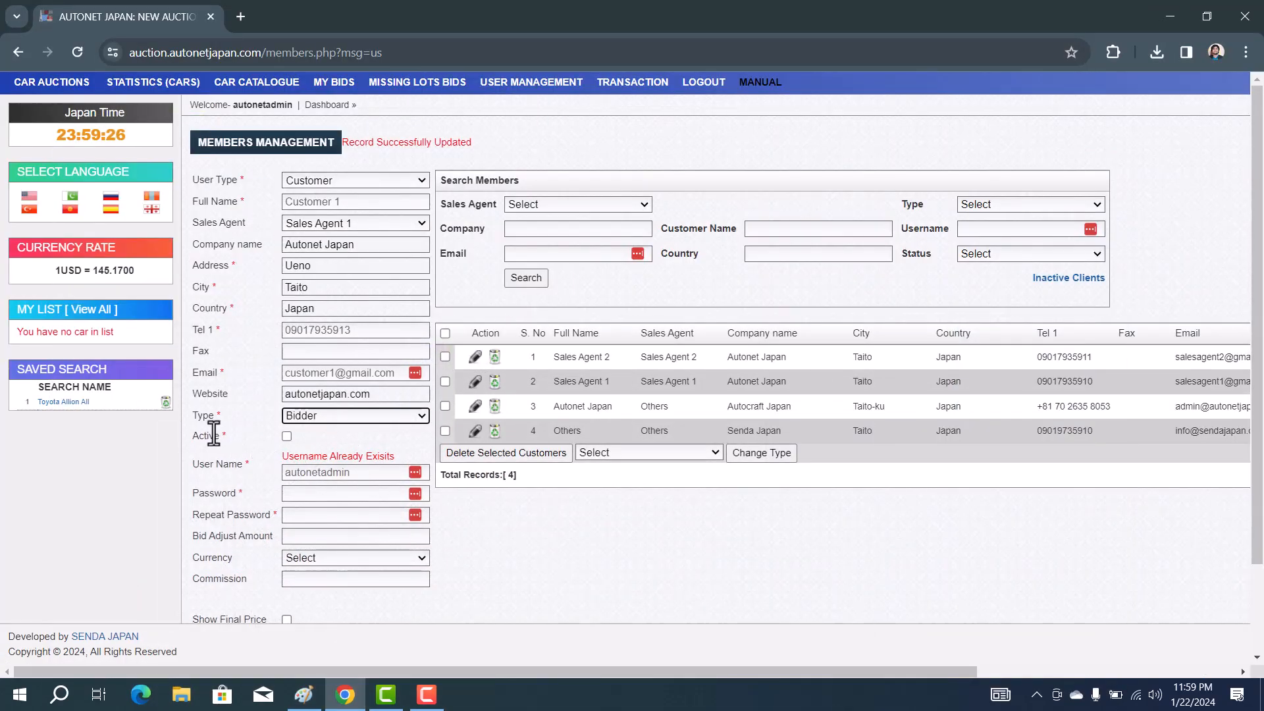
Tick Active and replace the prefilled username with 'customer1'
{"action": "left_click", "coordinate": [287, 436]}
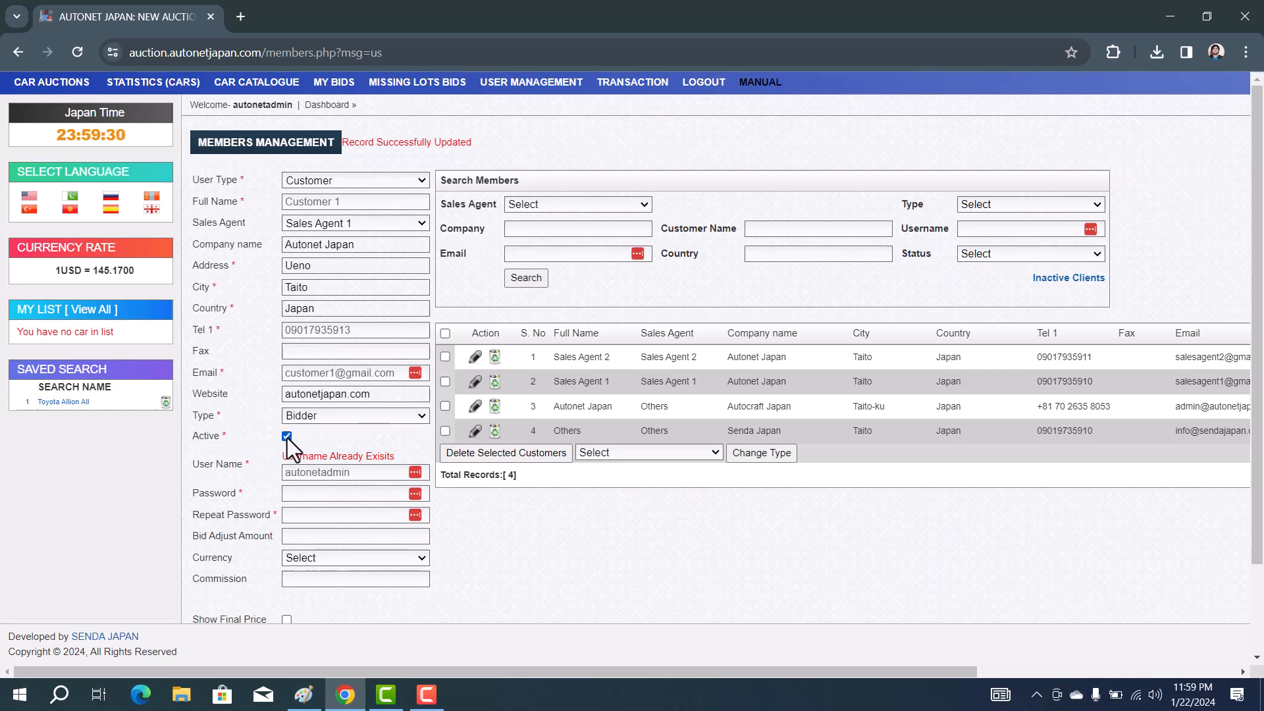
{"action": "double_click", "coordinate": [331, 472]}
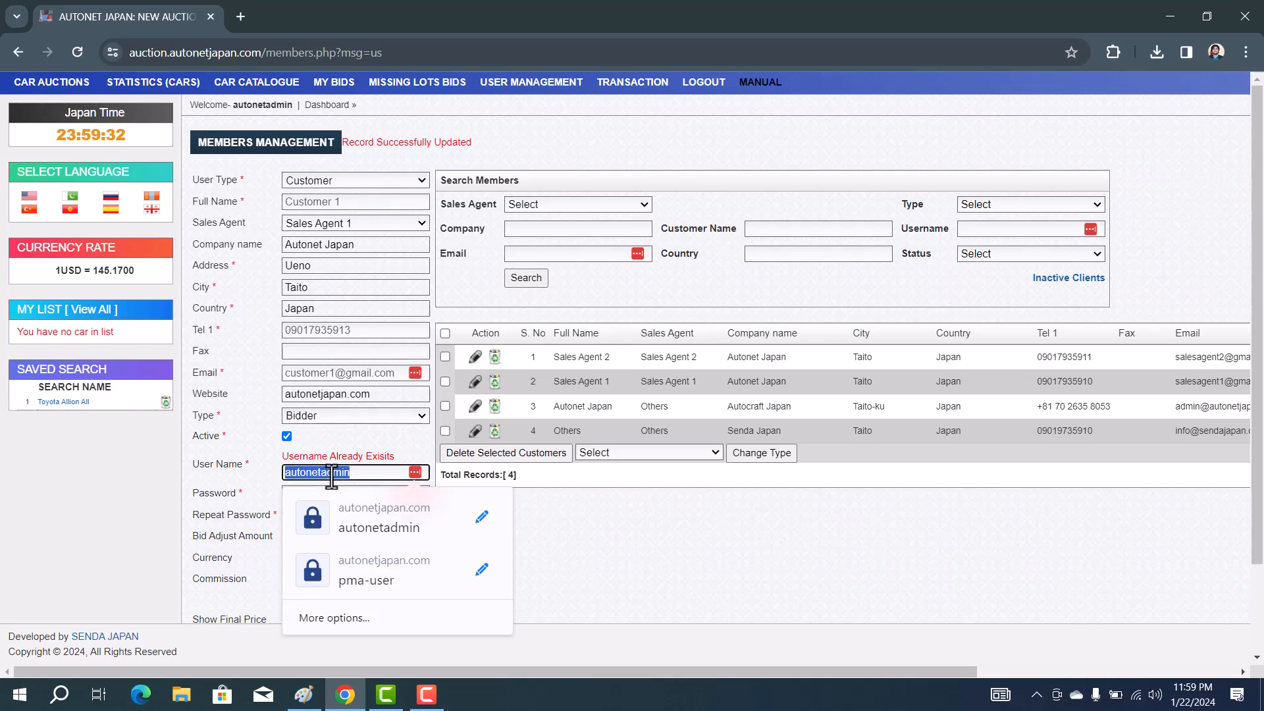
{"action": "key", "text": "BackSpace"}
{"action": "type", "text": "customer1"}
{"action": "double_click", "coordinate": [310, 479]}
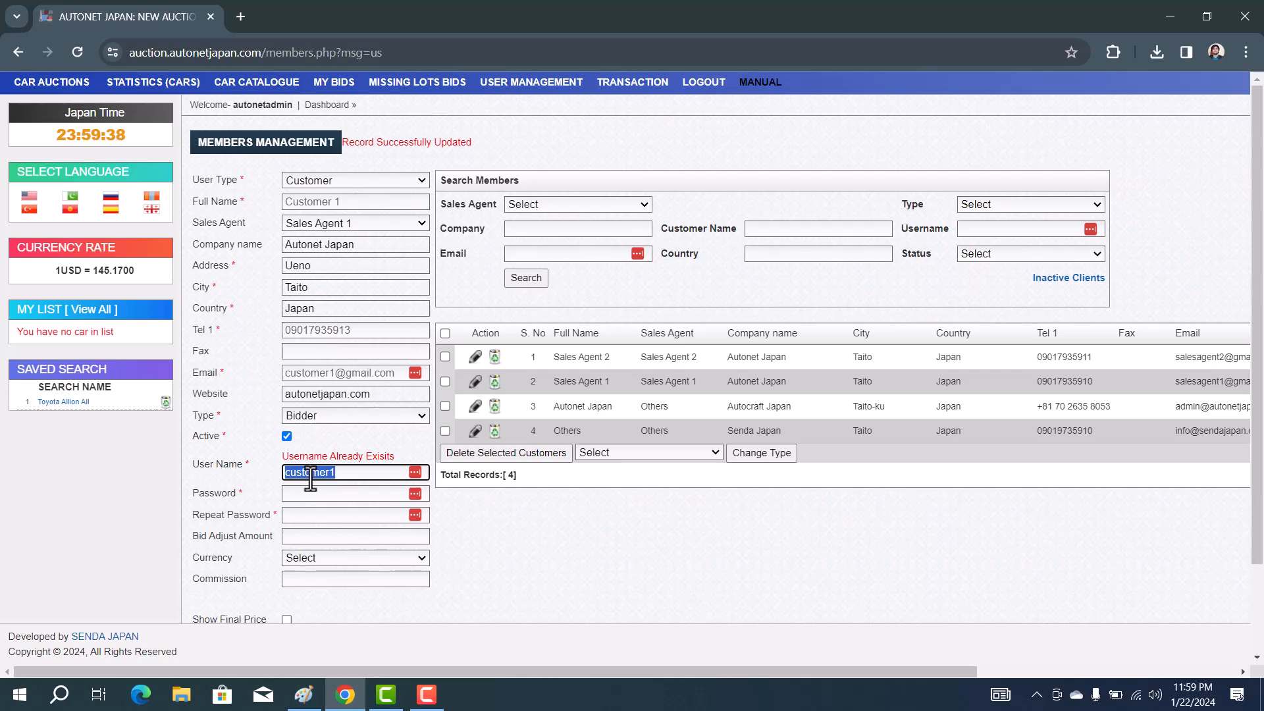
Enter the same value in Password and Repeat Password, dismissing the suggestion popup
{"action": "left_click", "coordinate": [303, 497]}
{"action": "key", "text": "ctrl+v"}
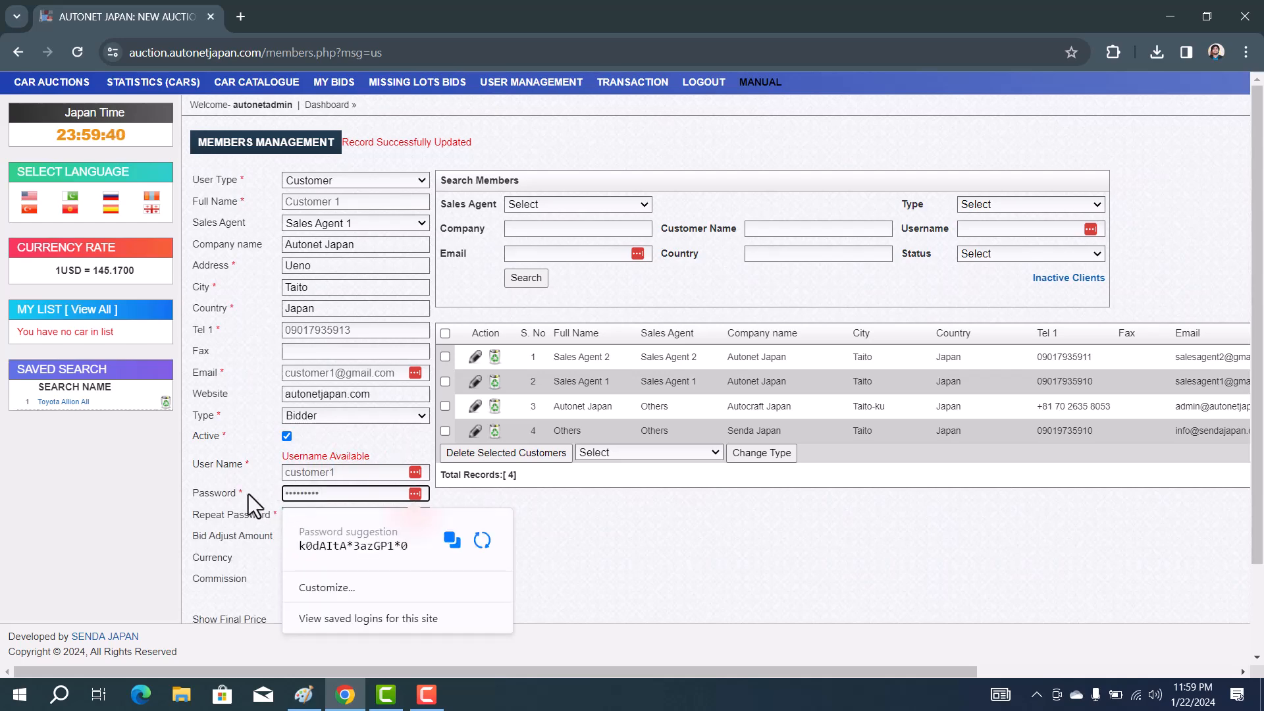
{"action": "left_click", "coordinate": [288, 514]}
{"action": "key", "text": "ctrl+v"}
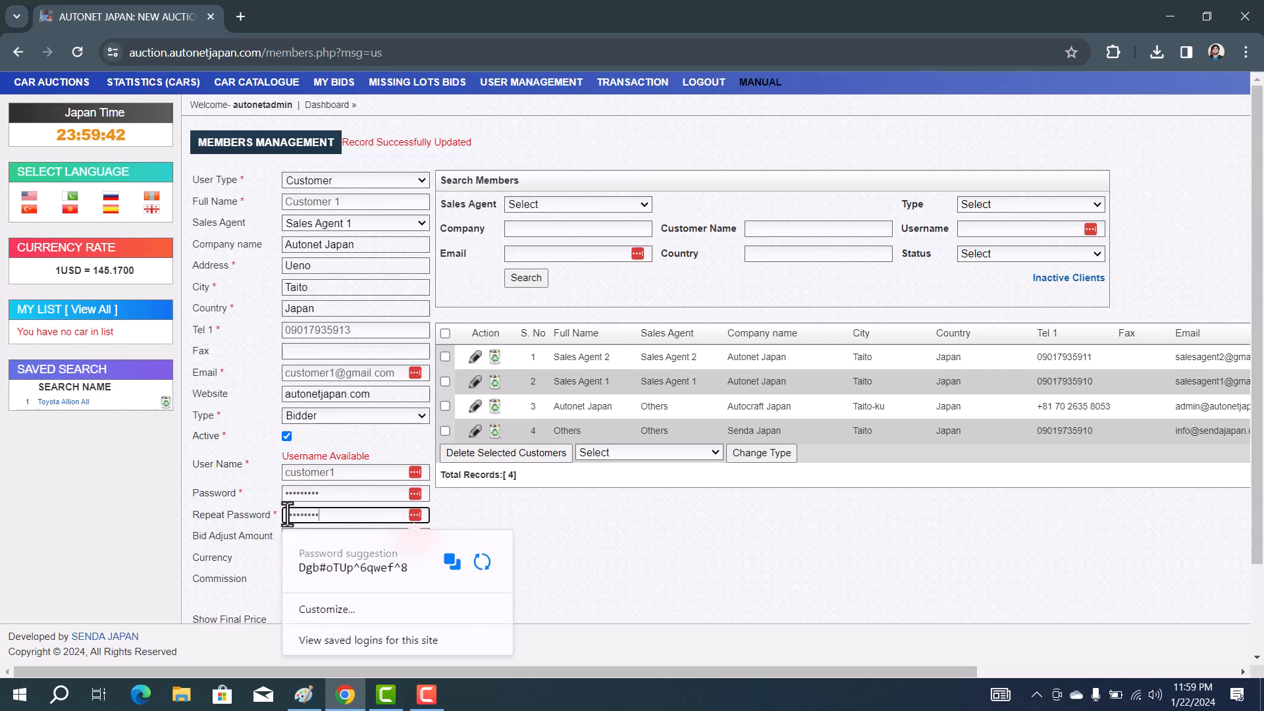
{"action": "scroll", "coordinate": [288, 513], "scroll_direction": "down", "scroll_amount": 1}
{"action": "scroll", "coordinate": [287, 514], "scroll_direction": "down", "scroll_amount": 1}
{"action": "left_click", "coordinate": [231, 423]}
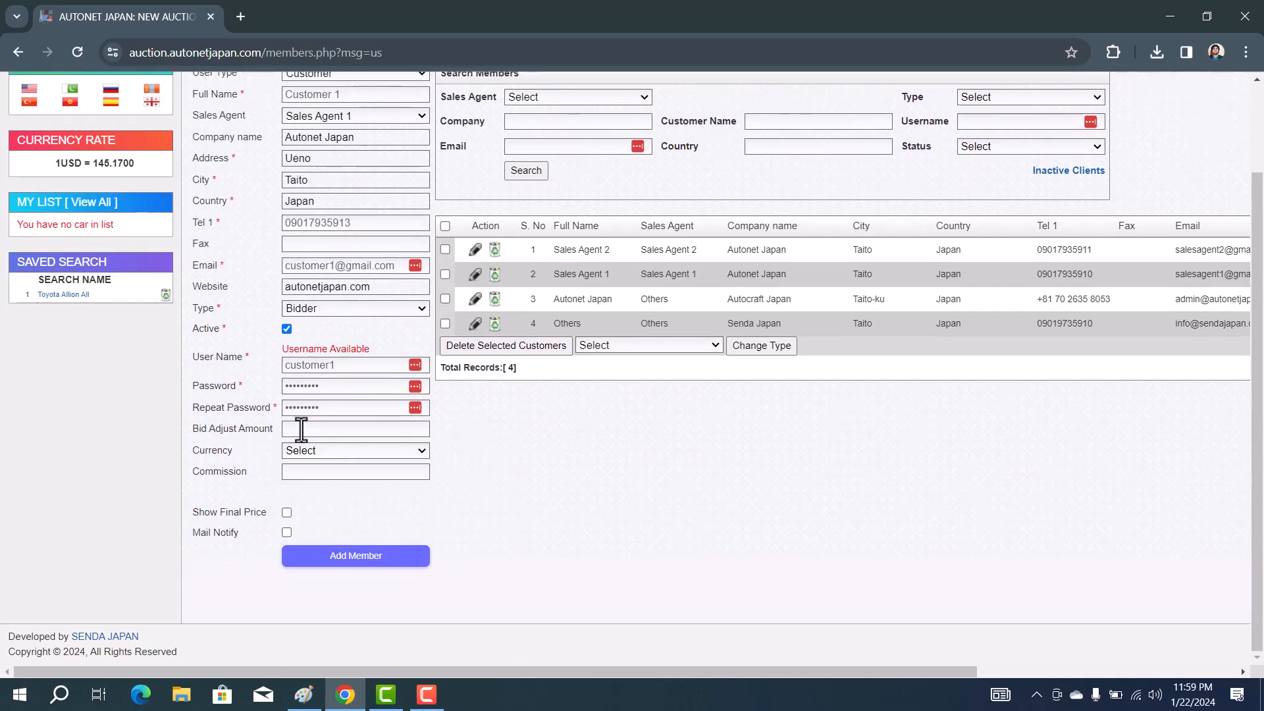
Set the member's currency to JPY
{"action": "scroll", "coordinate": [187, 397], "scroll_direction": "up", "scroll_amount": 2}
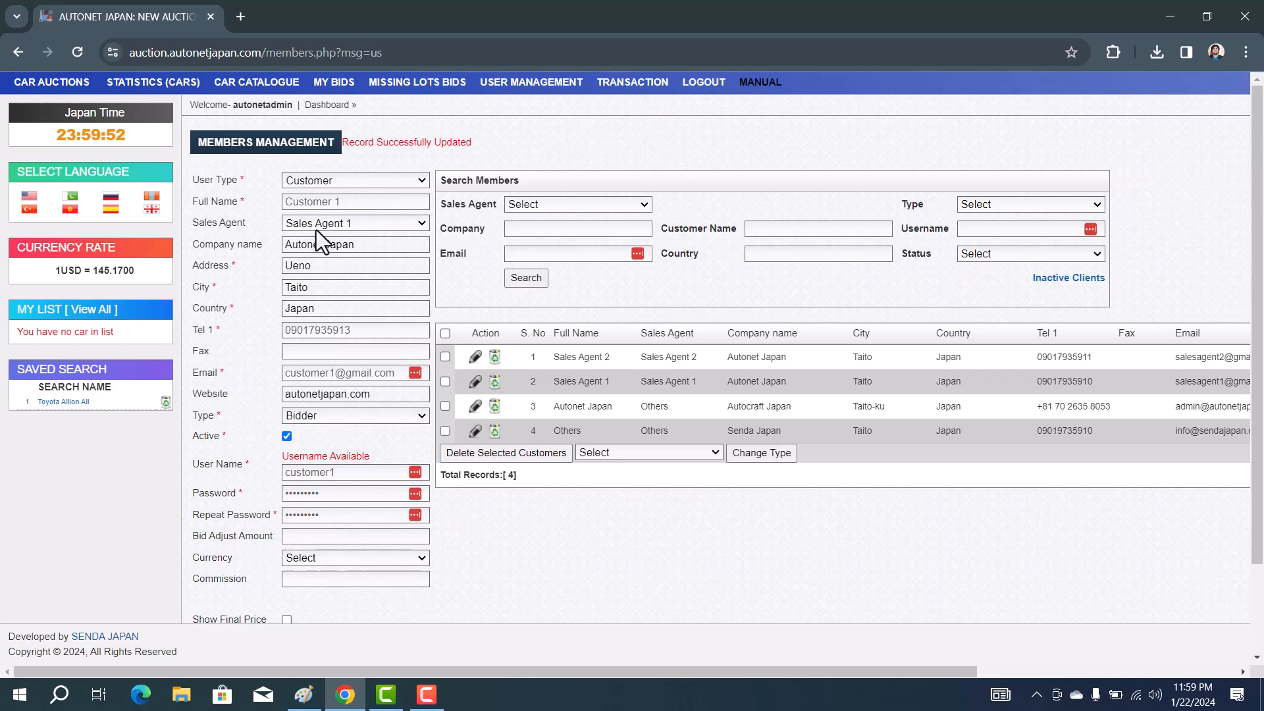
{"action": "scroll", "coordinate": [274, 274], "scroll_direction": "down", "scroll_amount": 3}
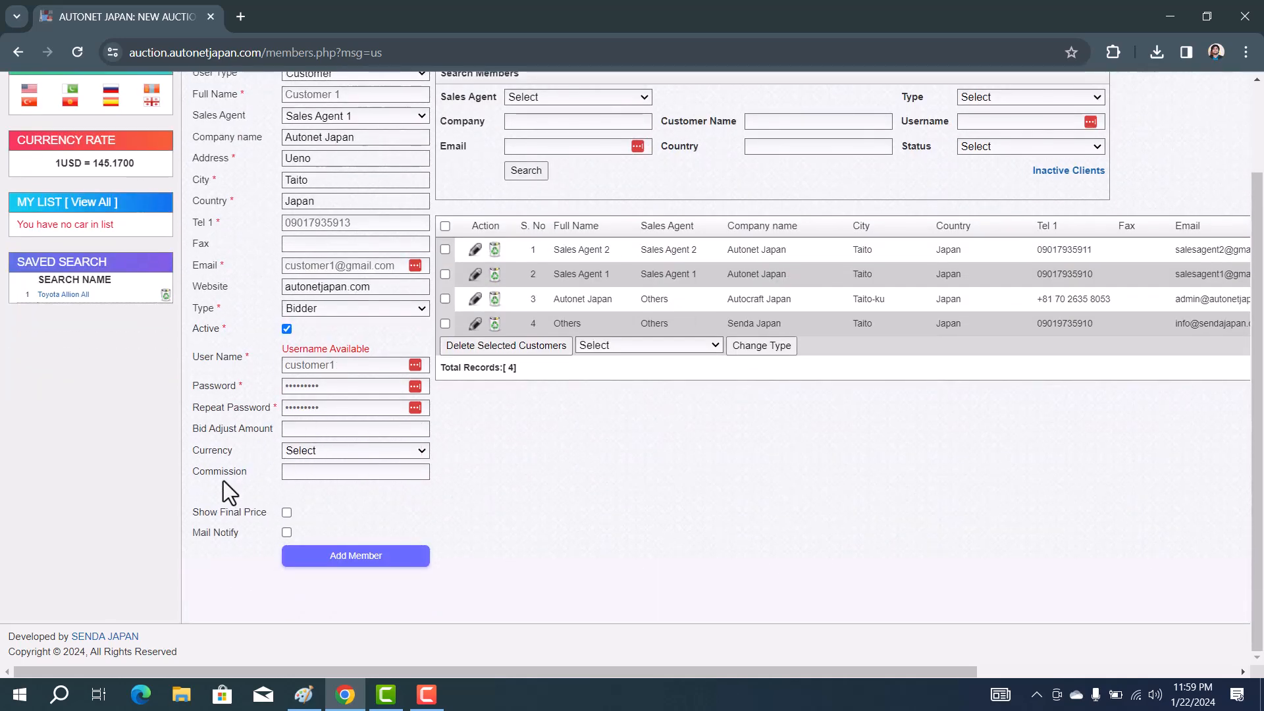
{"action": "left_click", "coordinate": [328, 451]}
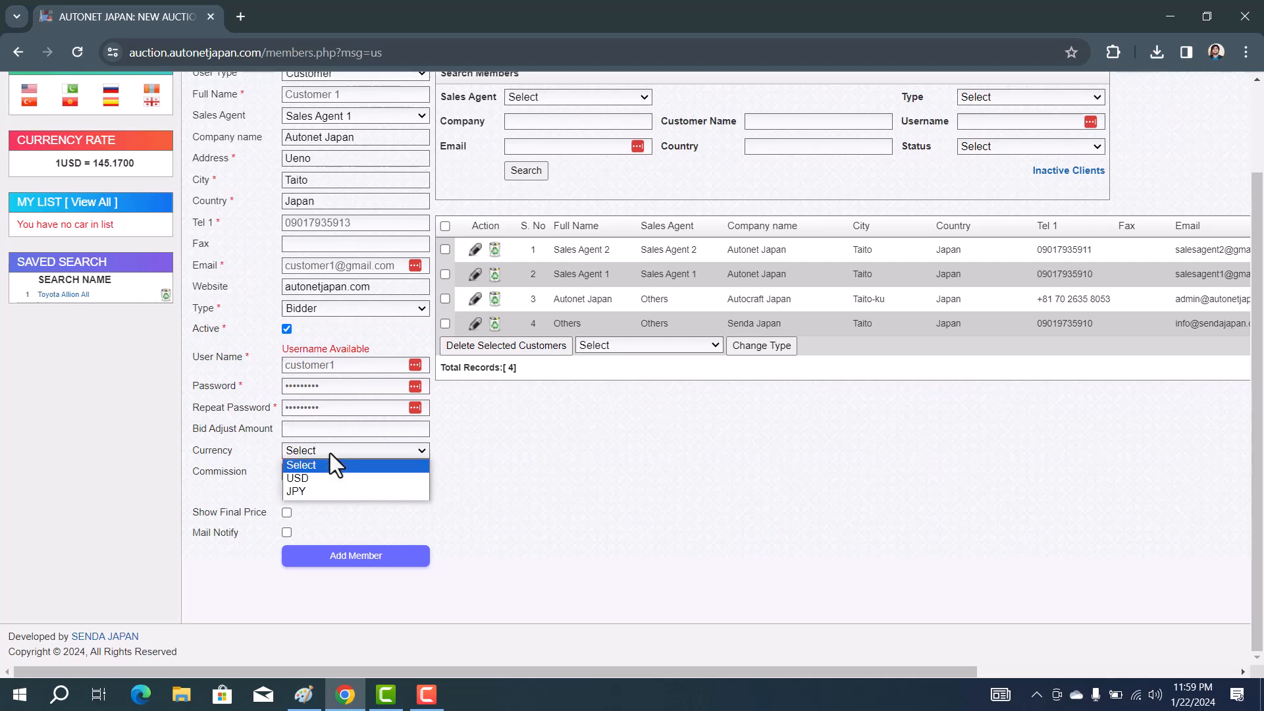
{"action": "left_click", "coordinate": [329, 491]}
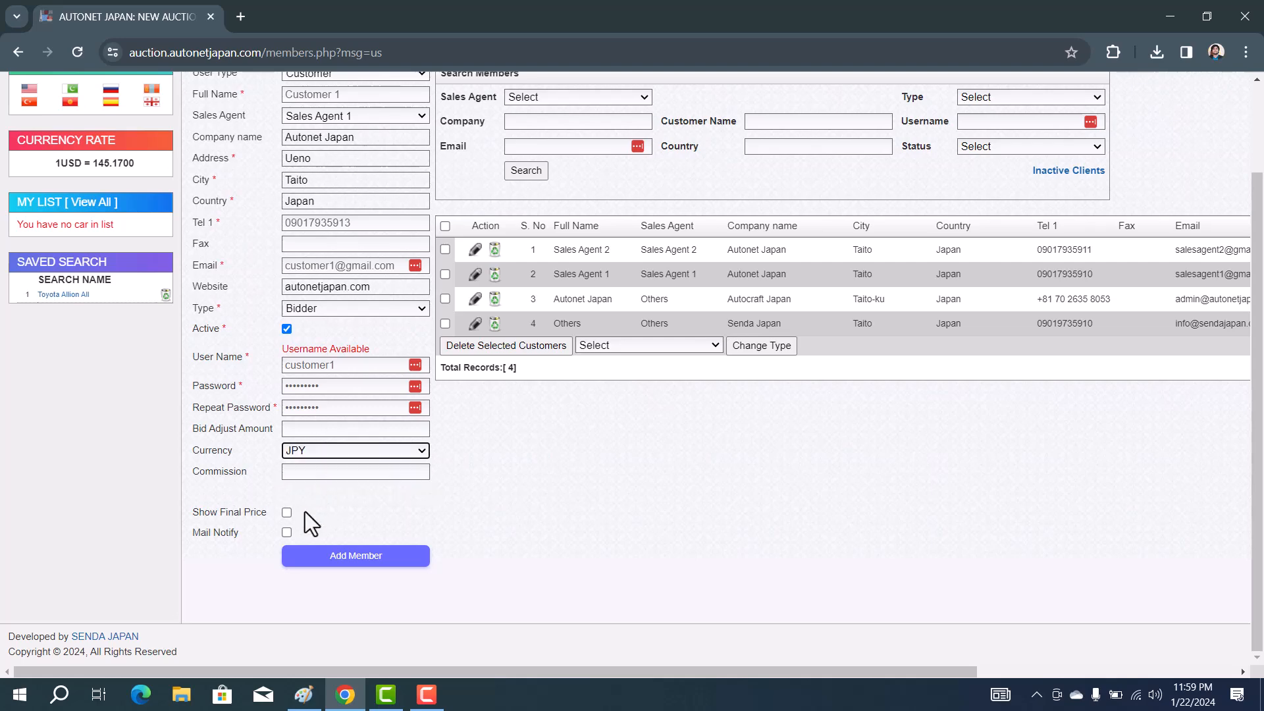
Save Customer 1 as a new member and dismiss the password-manager prompt
{"action": "left_click", "coordinate": [354, 559]}
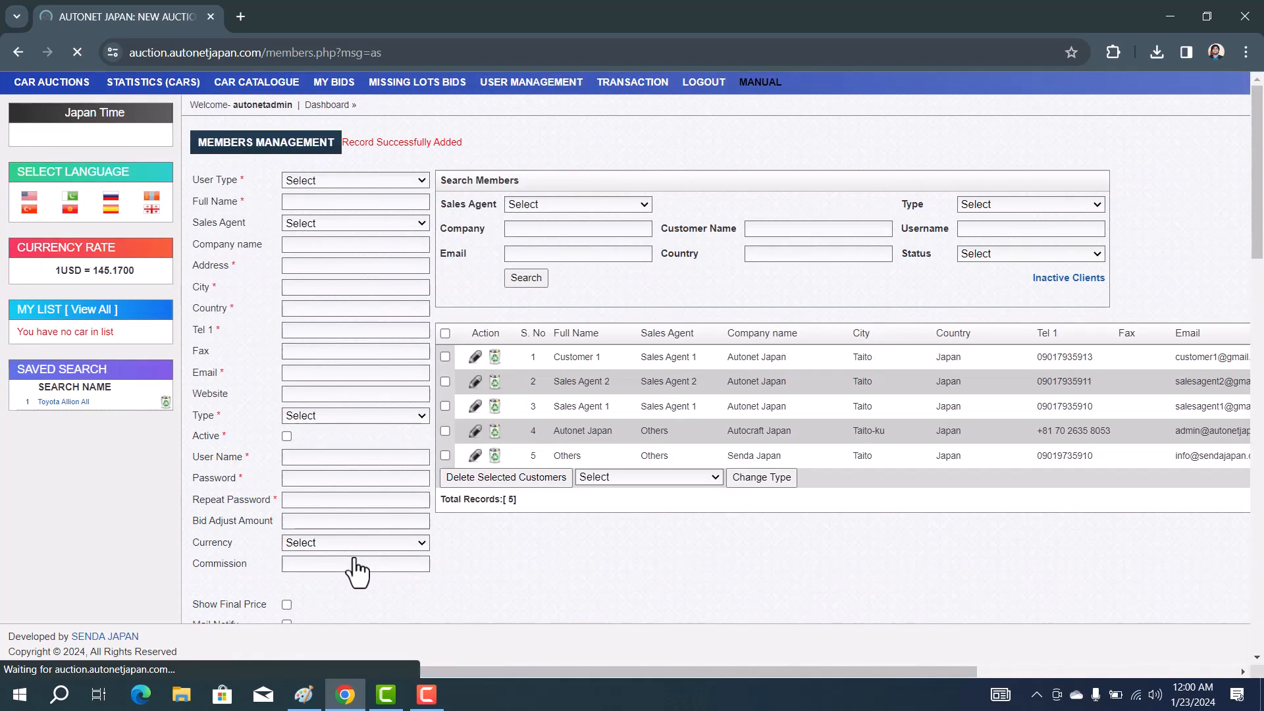
{"action": "double_click", "coordinate": [573, 356]}
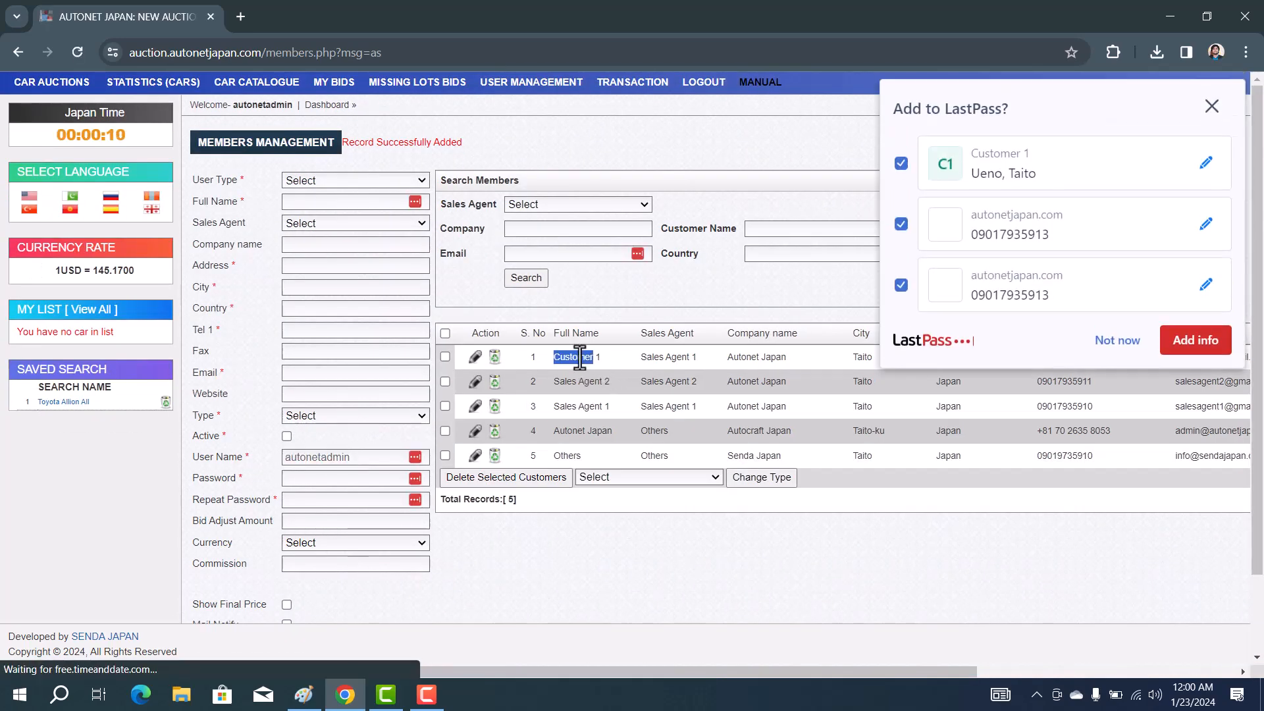
{"action": "left_click", "coordinate": [1211, 106]}
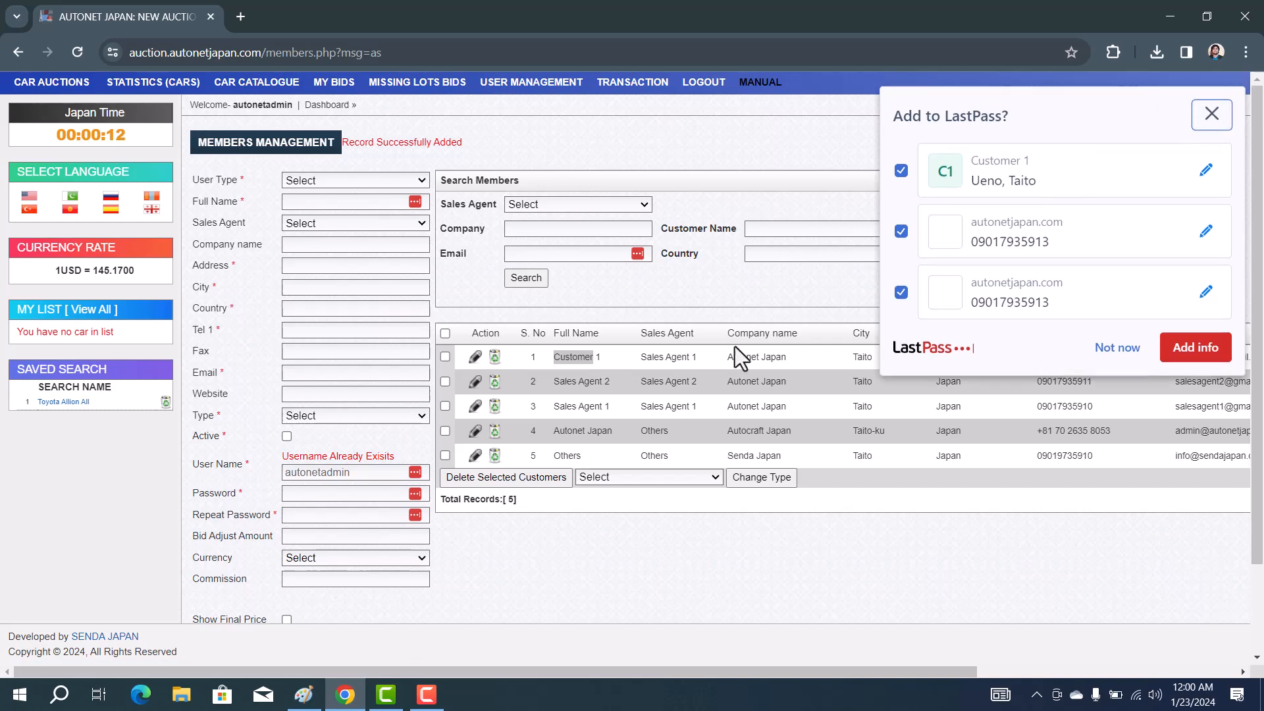
Check the Sales Agent 1 row, scrolling right to its Type, User Name and Password columns
{"action": "left_click_drag", "start_coordinate": [638, 357], "coordinate": [692, 356]}
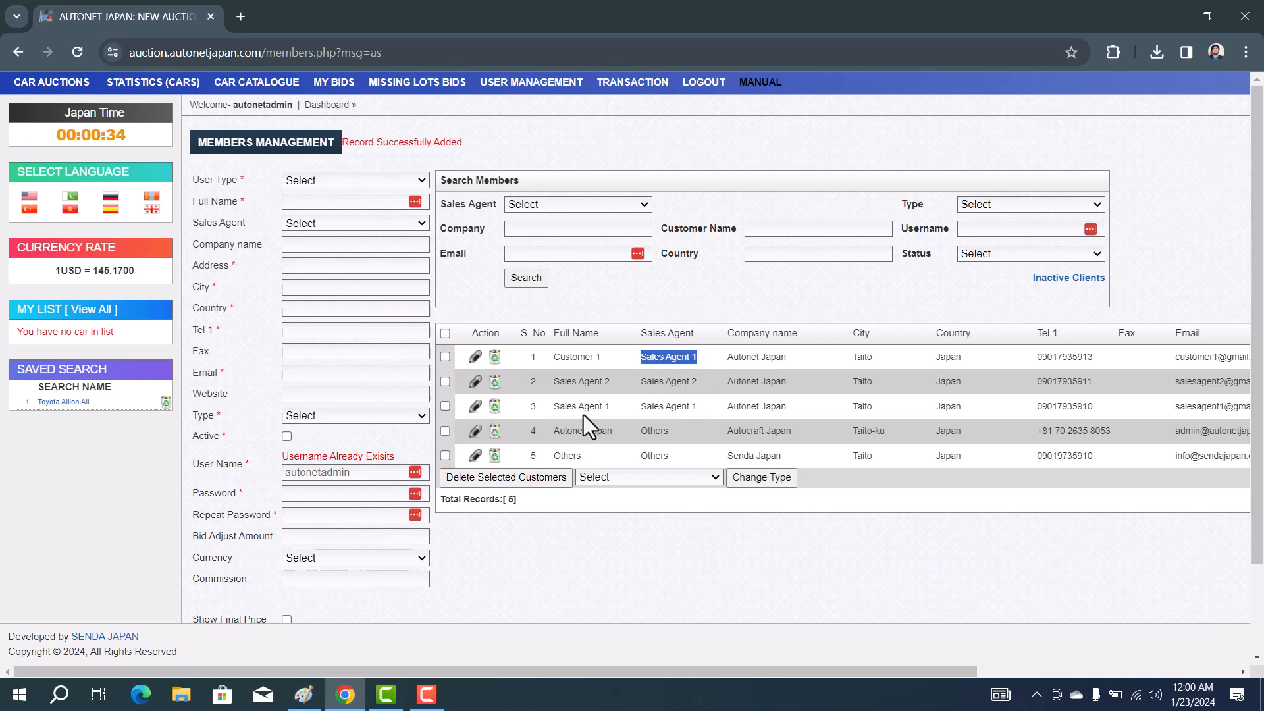
{"action": "left_click_drag", "start_coordinate": [697, 406], "coordinate": [547, 409]}
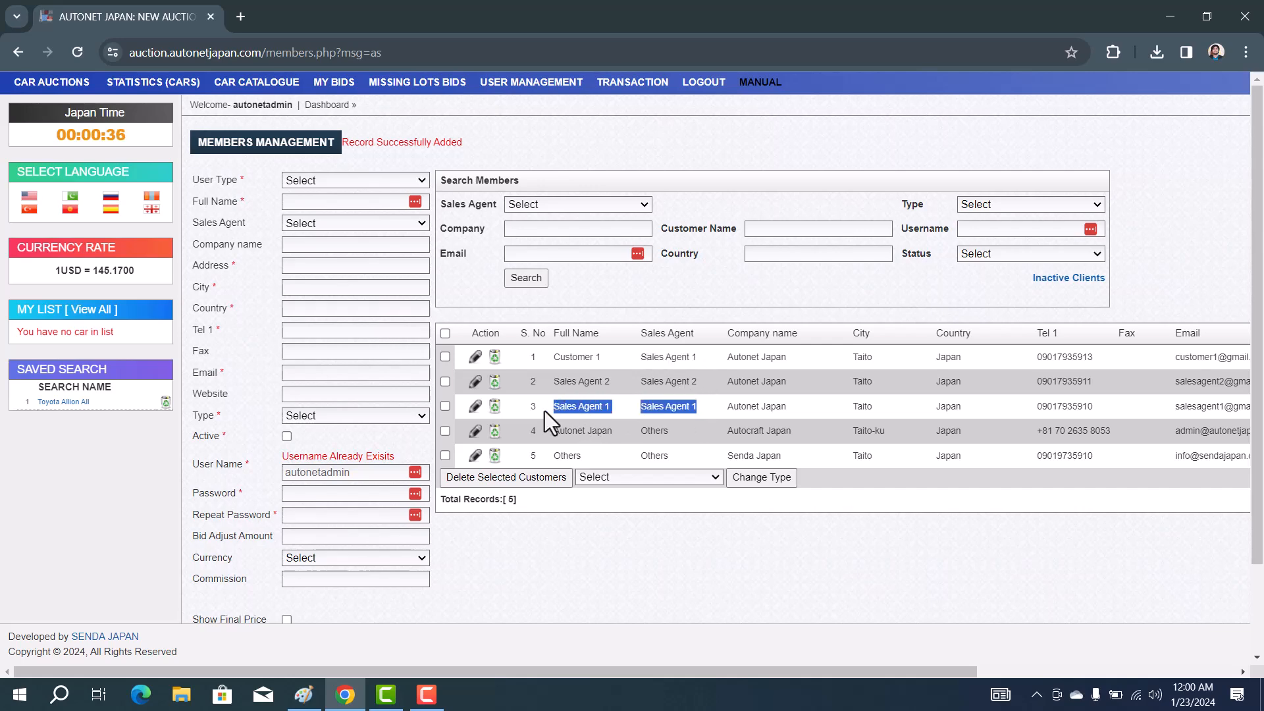
{"action": "scroll", "coordinate": [733, 403], "scroll_direction": "right", "scroll_amount": 3}
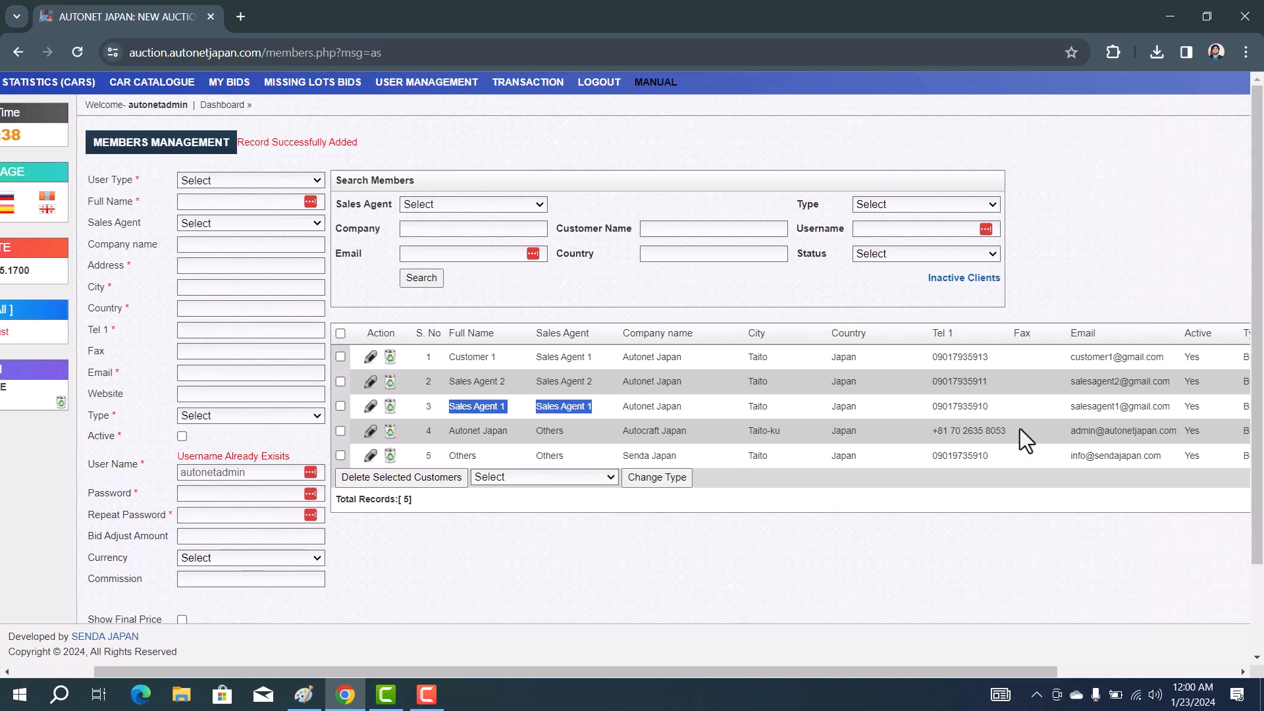
{"action": "scroll", "coordinate": [1020, 428], "scroll_direction": "right", "scroll_amount": 6}
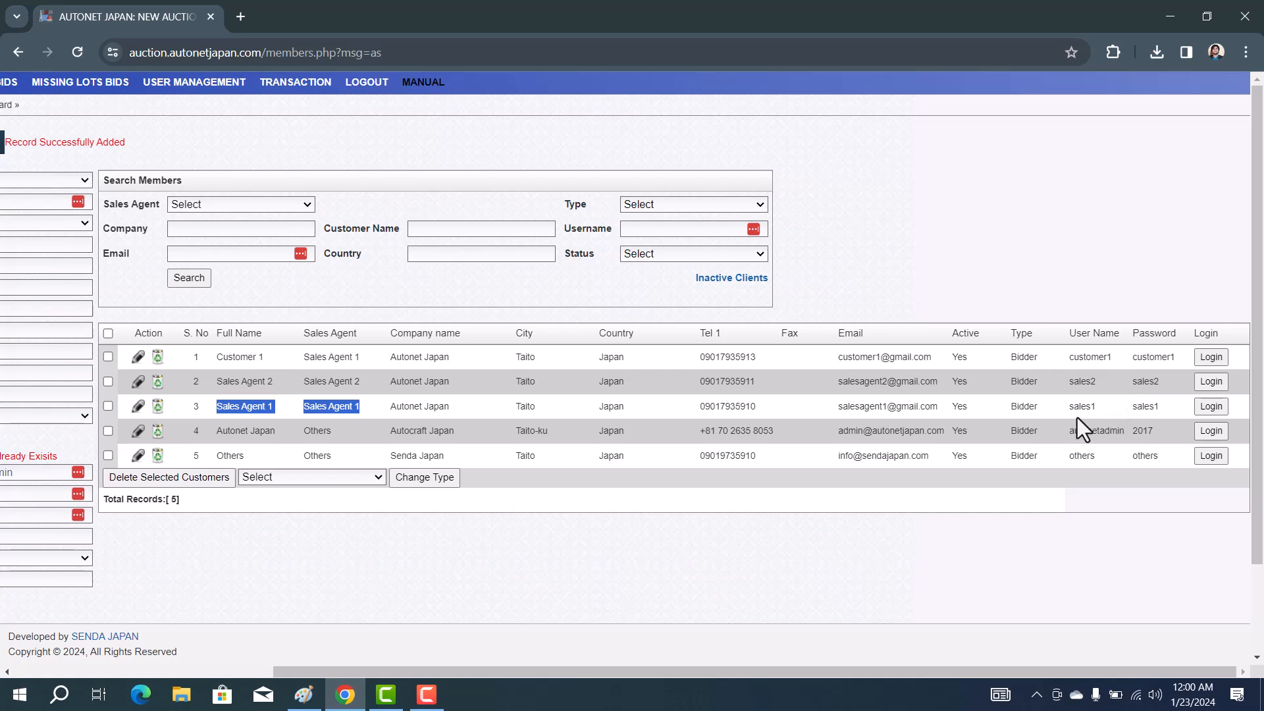
{"action": "key", "text": "F9"}
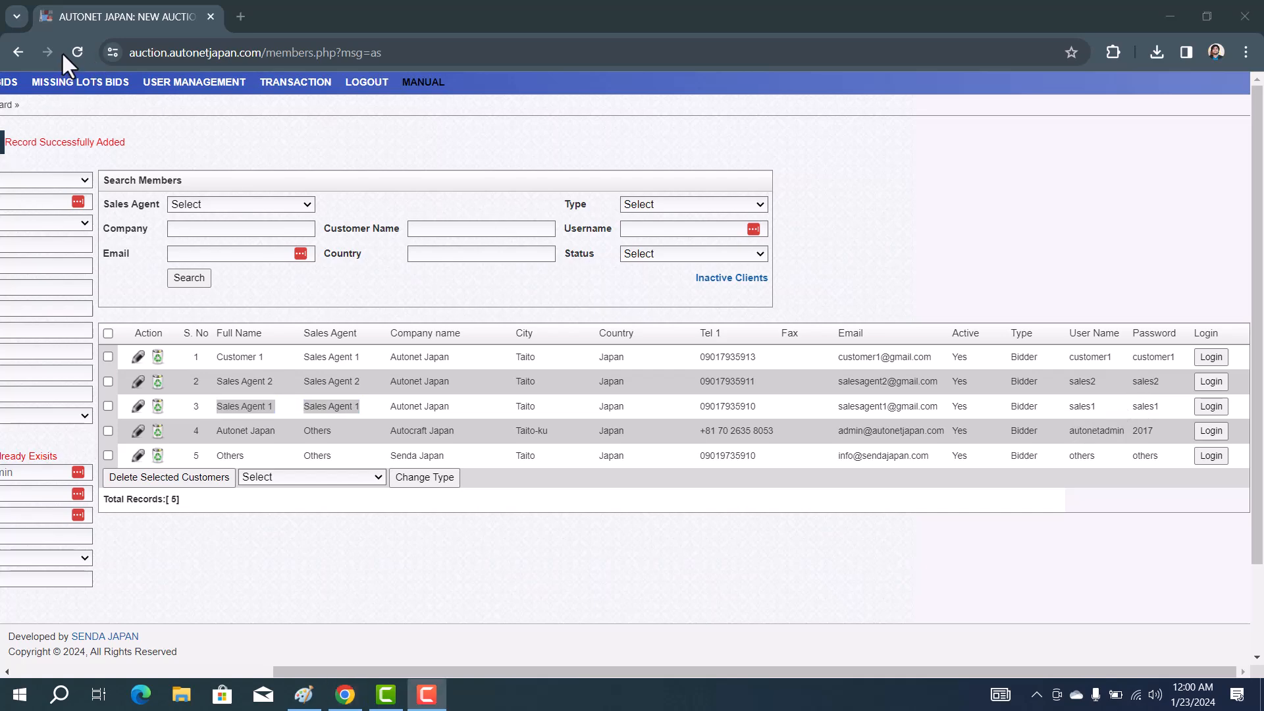
Log out of the admin account and sign in again with the Sales Agent 1 username and password
{"action": "left_click", "coordinate": [363, 81]}
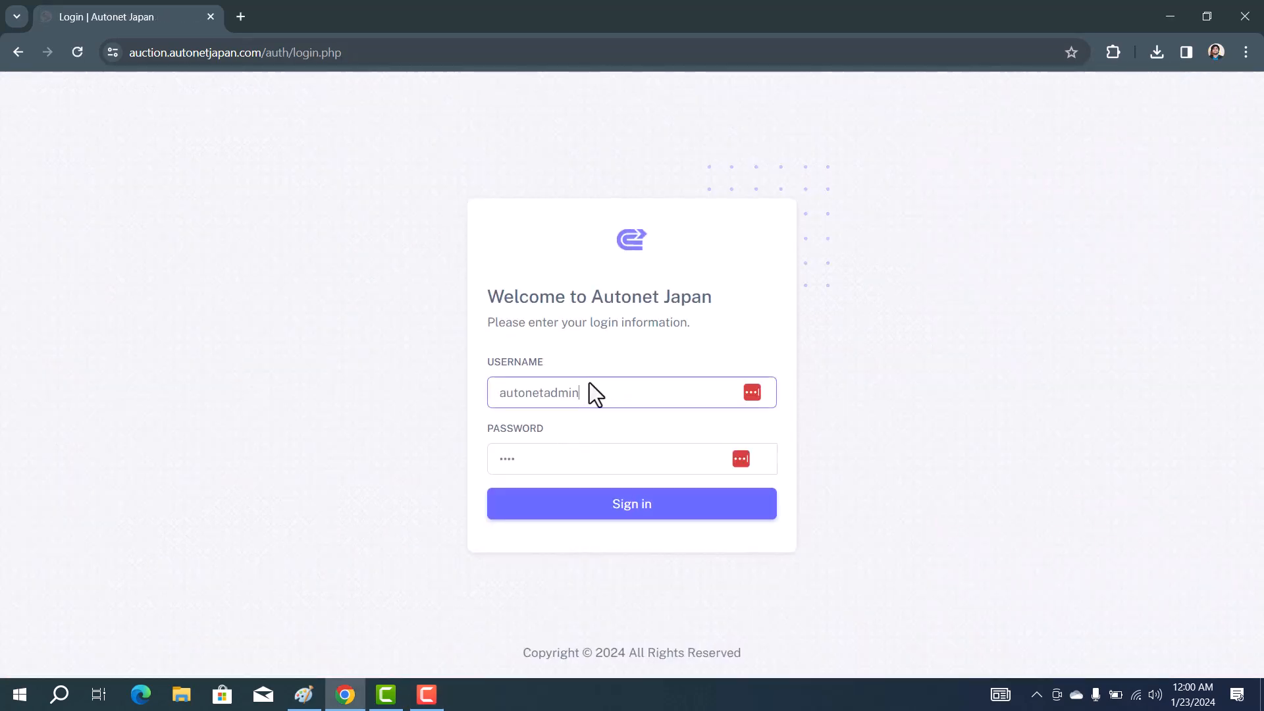
{"action": "double_click", "coordinate": [589, 383]}
{"action": "type", "text": "sale"}
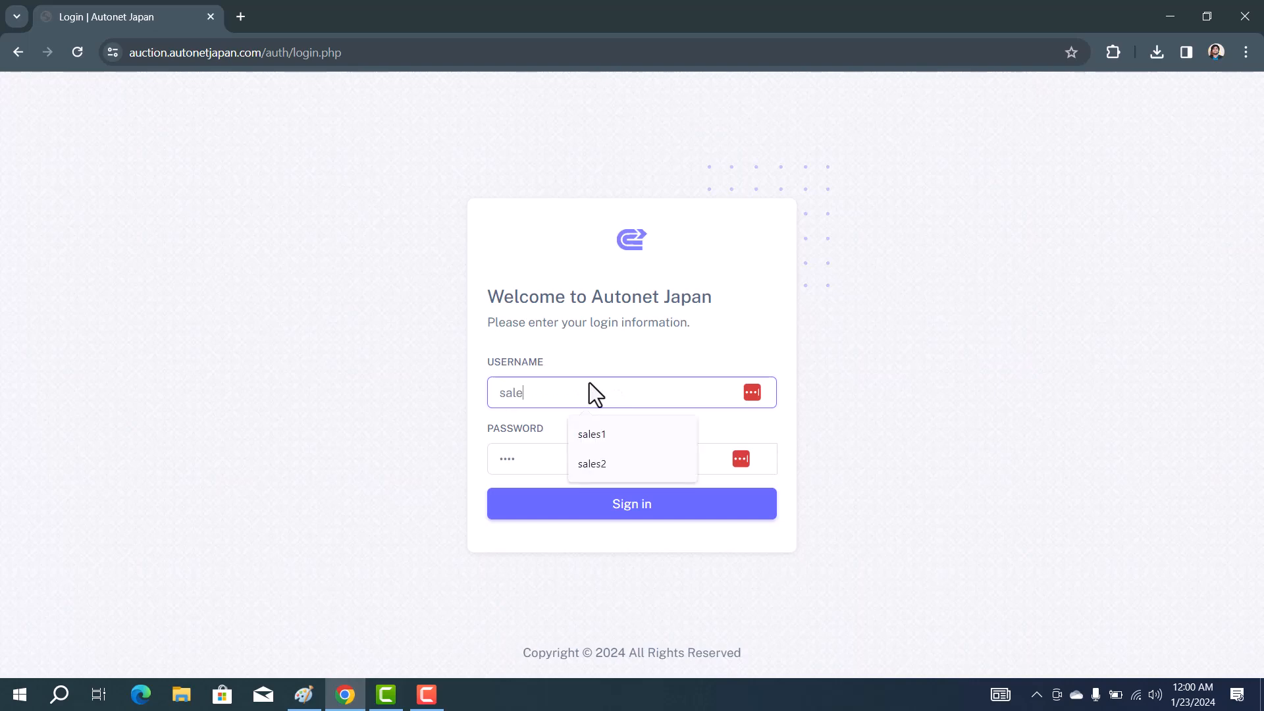
{"action": "type", "text": "s11"}
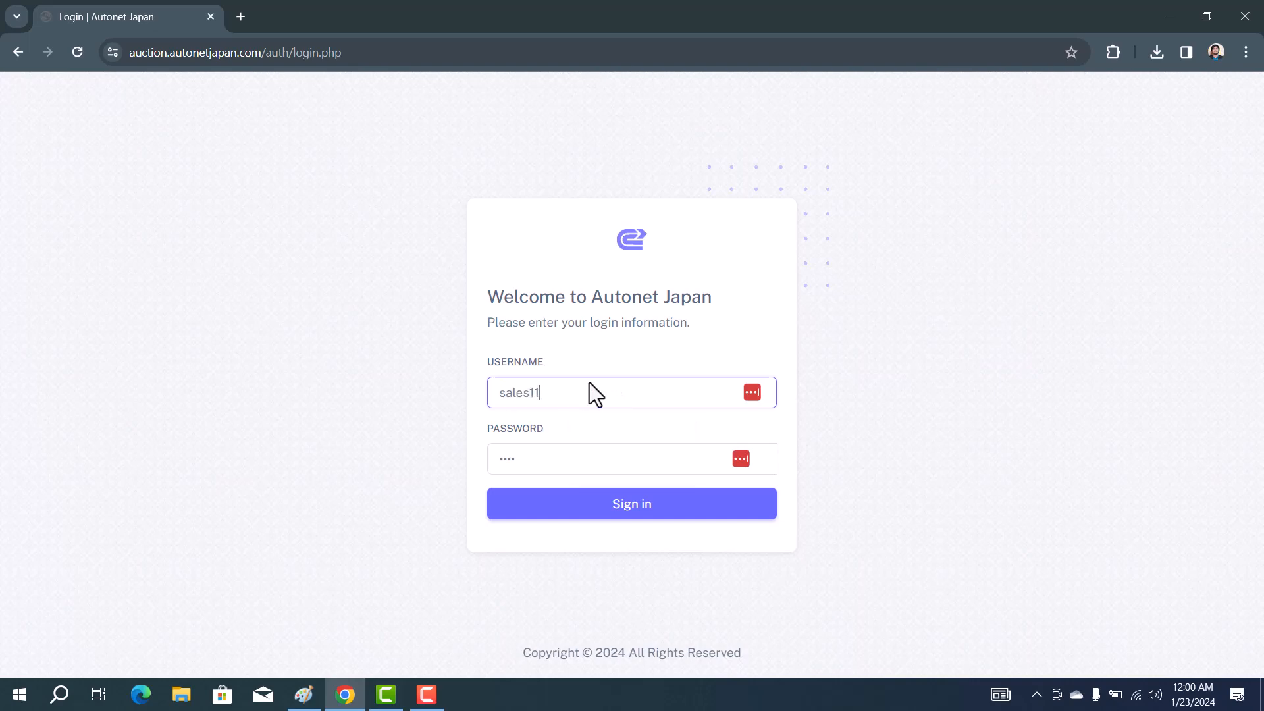
{"action": "key", "text": "BackSpace"}
{"action": "double_click", "coordinate": [525, 459]}
{"action": "left_click", "coordinate": [525, 460]}
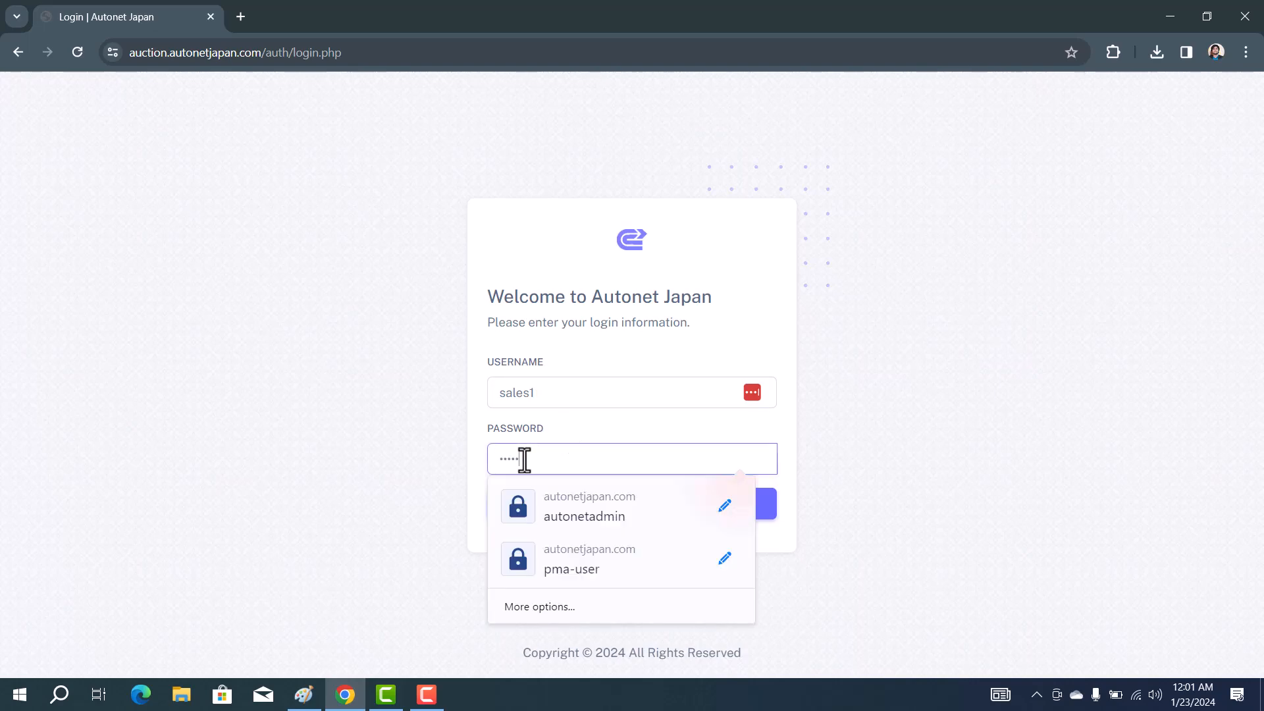
{"action": "key", "text": "Escape"}
{"action": "left_click", "coordinate": [620, 518]}
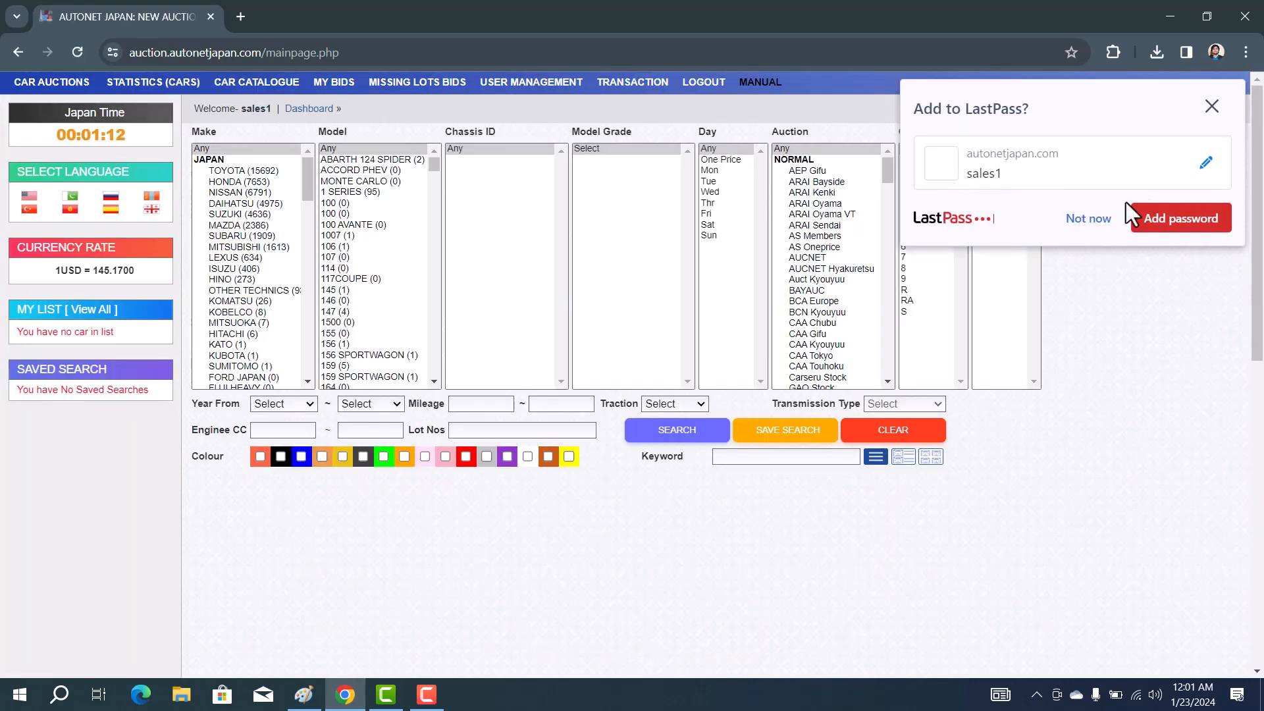
Decline the password-manager prompt and open USER MANAGEMENT > Members
{"action": "left_click", "coordinate": [1087, 219]}
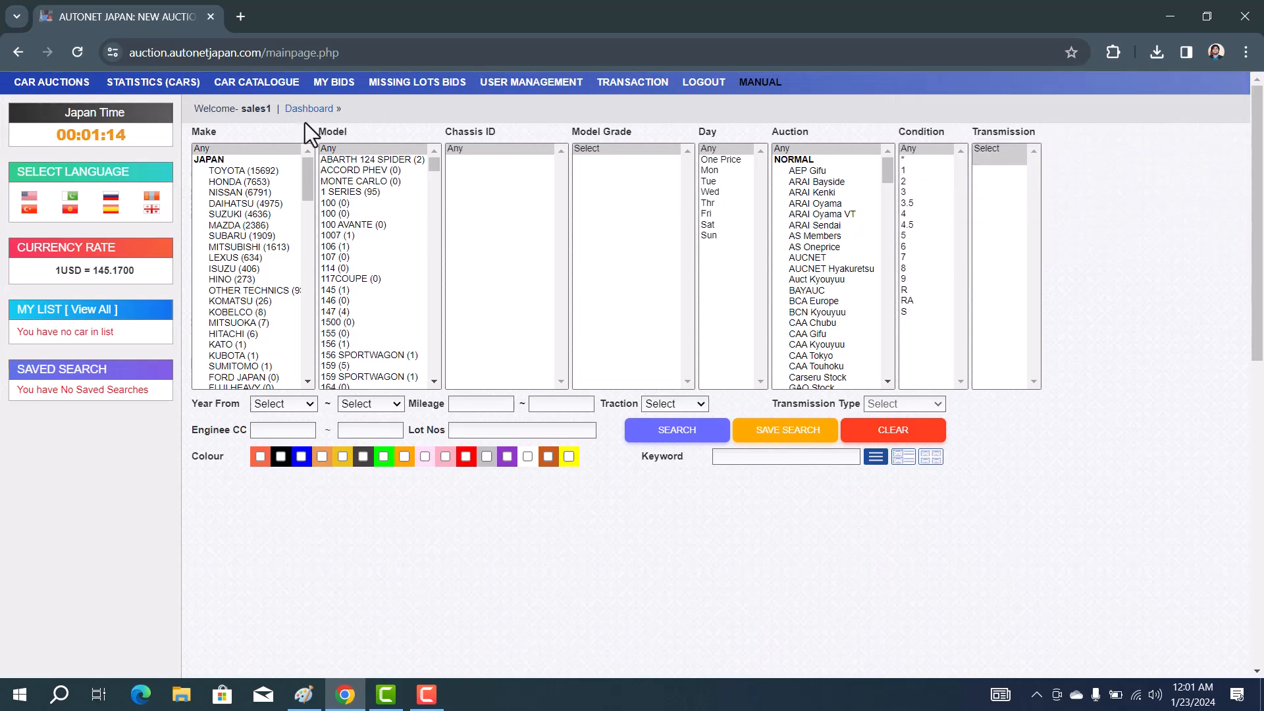
{"action": "key", "text": "F9"}
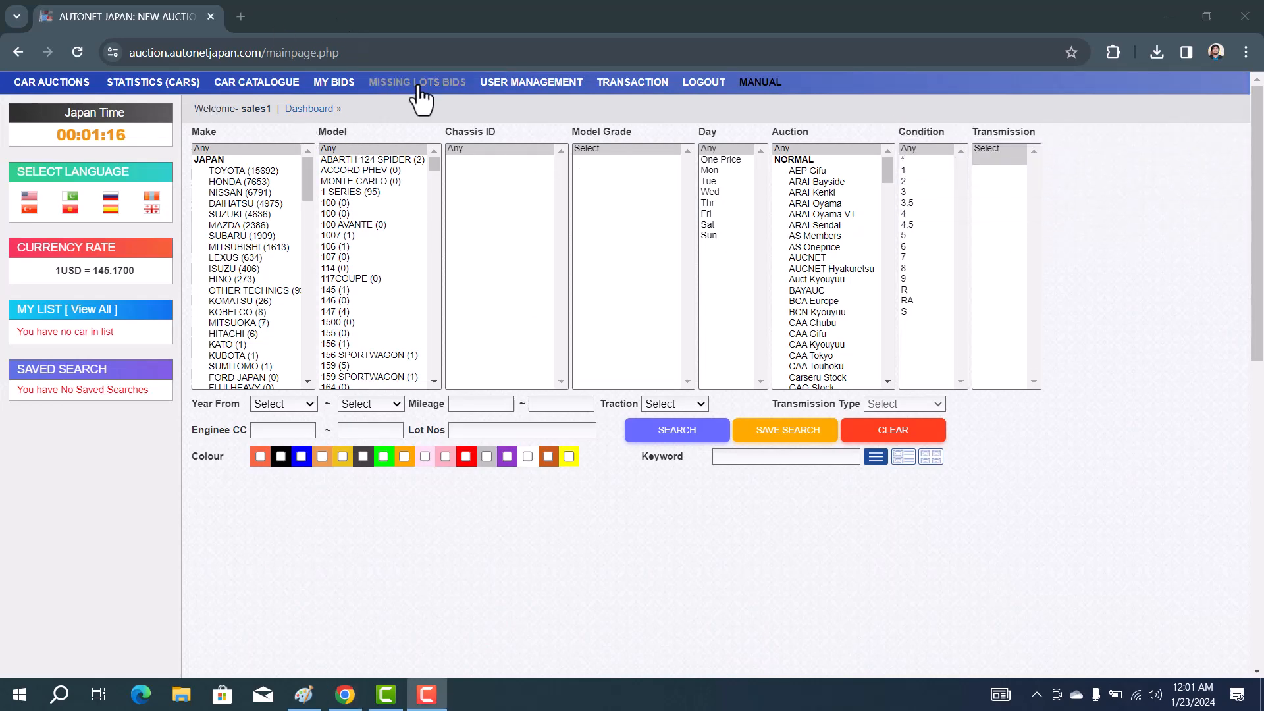
{"action": "mouse_move", "coordinate": [514, 84]}
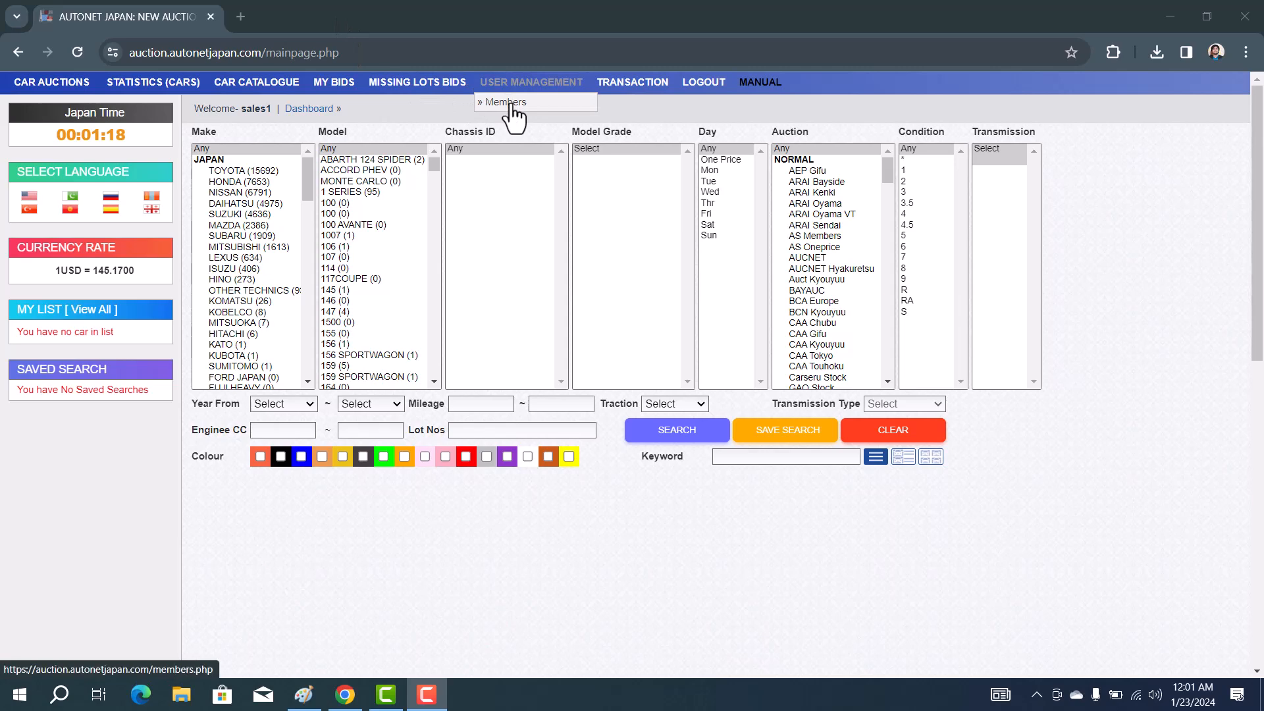
{"action": "left_click", "coordinate": [512, 103]}
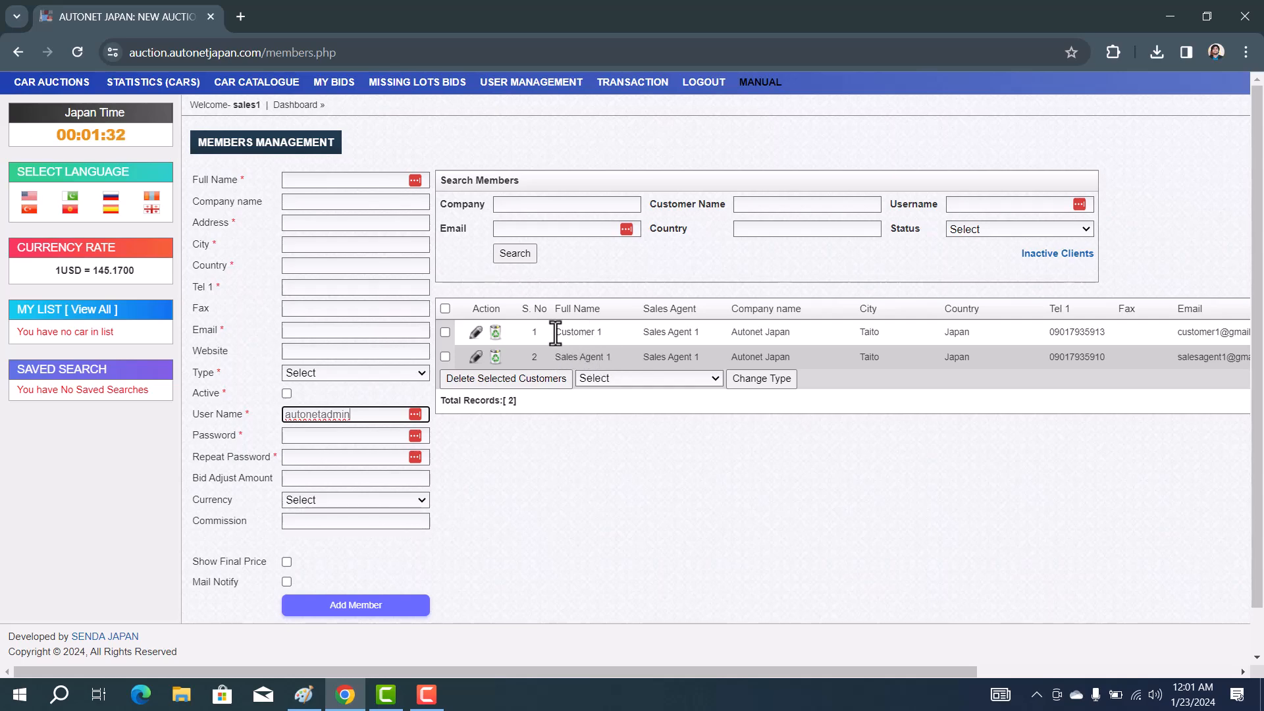
Confirm Customer 1 appears in the list, checking it against the Paint hierarchy diagram
{"action": "left_click_drag", "start_coordinate": [555, 332], "coordinate": [604, 332]}
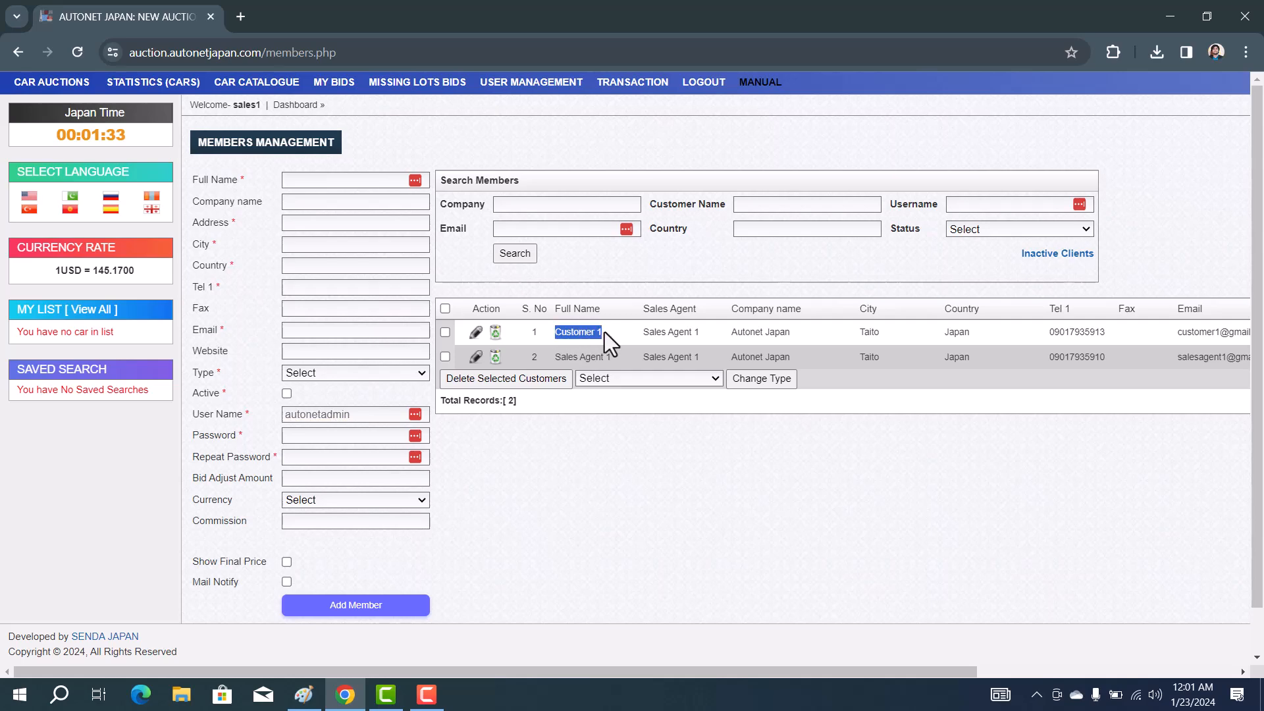
{"action": "left_click", "coordinate": [618, 522]}
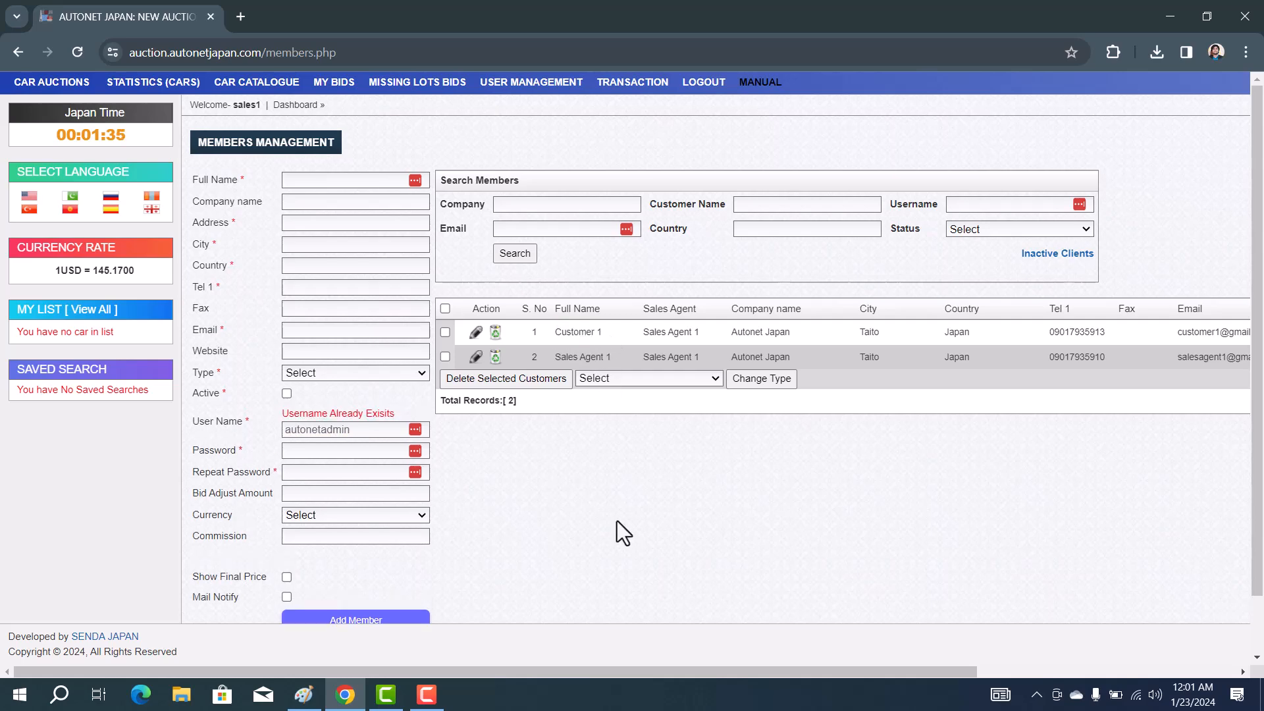
{"action": "left_click", "coordinate": [304, 694]}
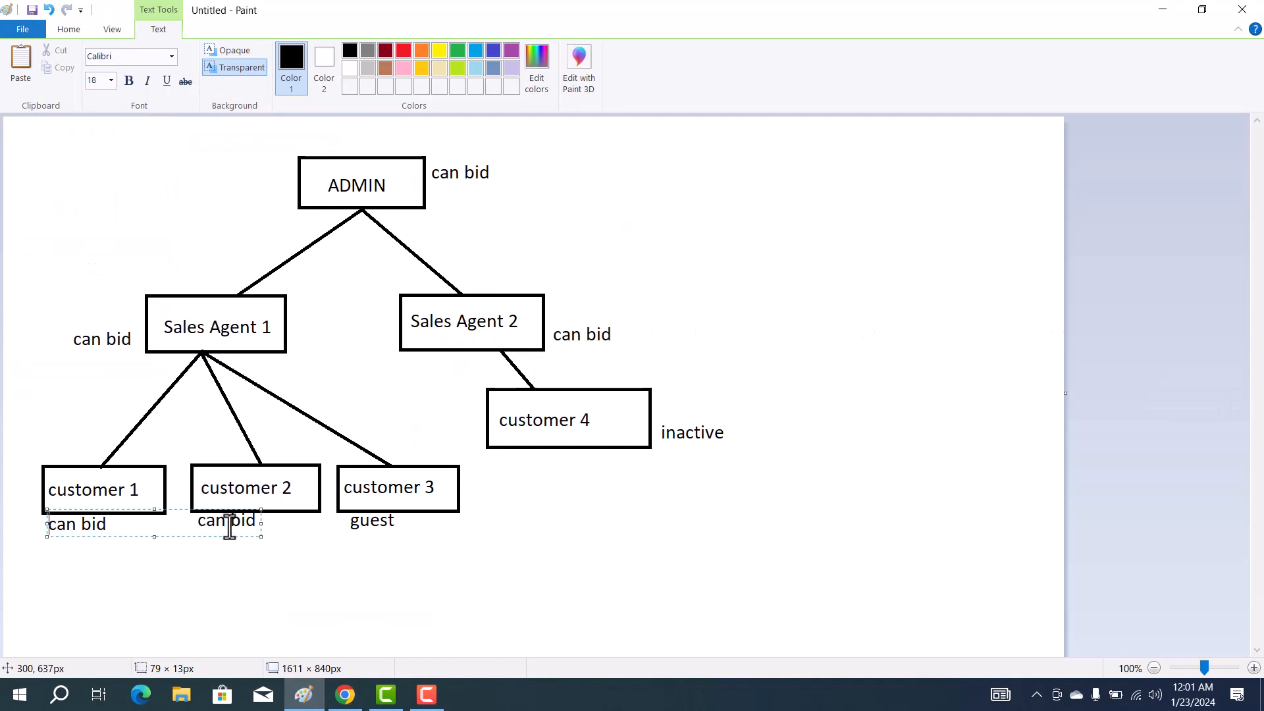
{"action": "left_click", "coordinate": [1162, 9]}
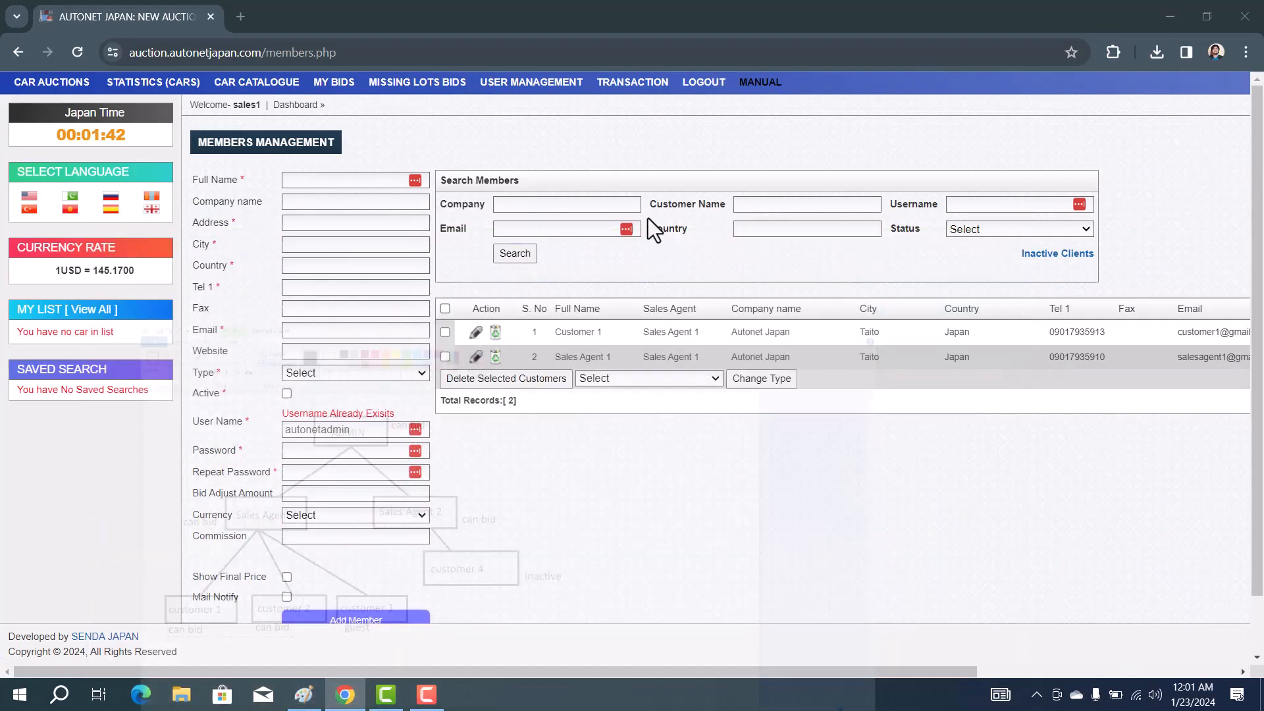
{"action": "left_click", "coordinate": [373, 180]}
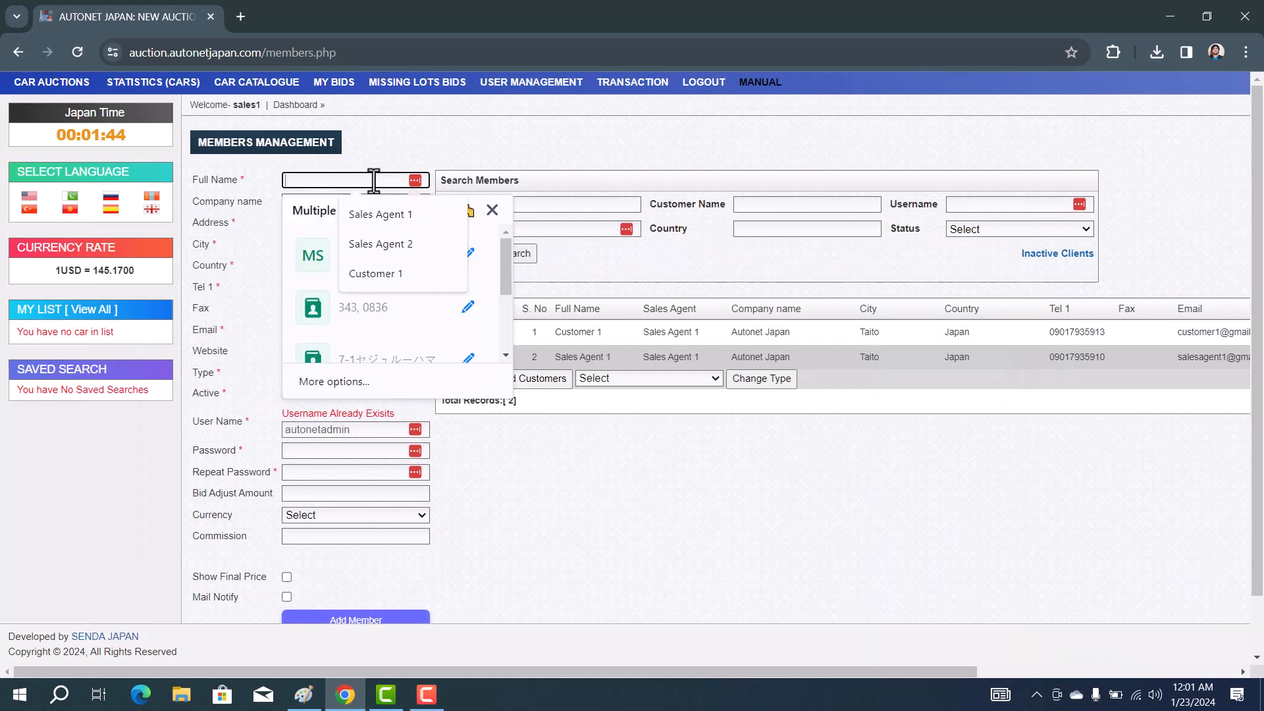
{"action": "left_click", "coordinate": [269, 172]}
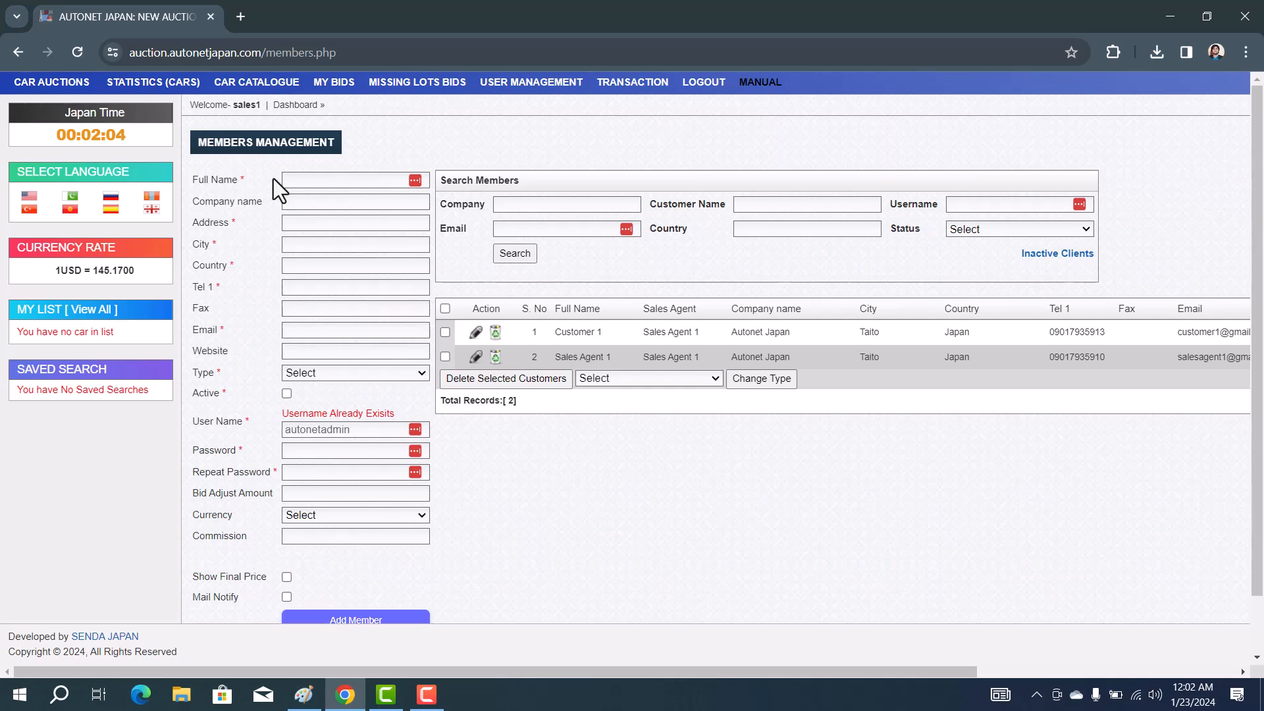
{"action": "left_click", "coordinate": [316, 187]}
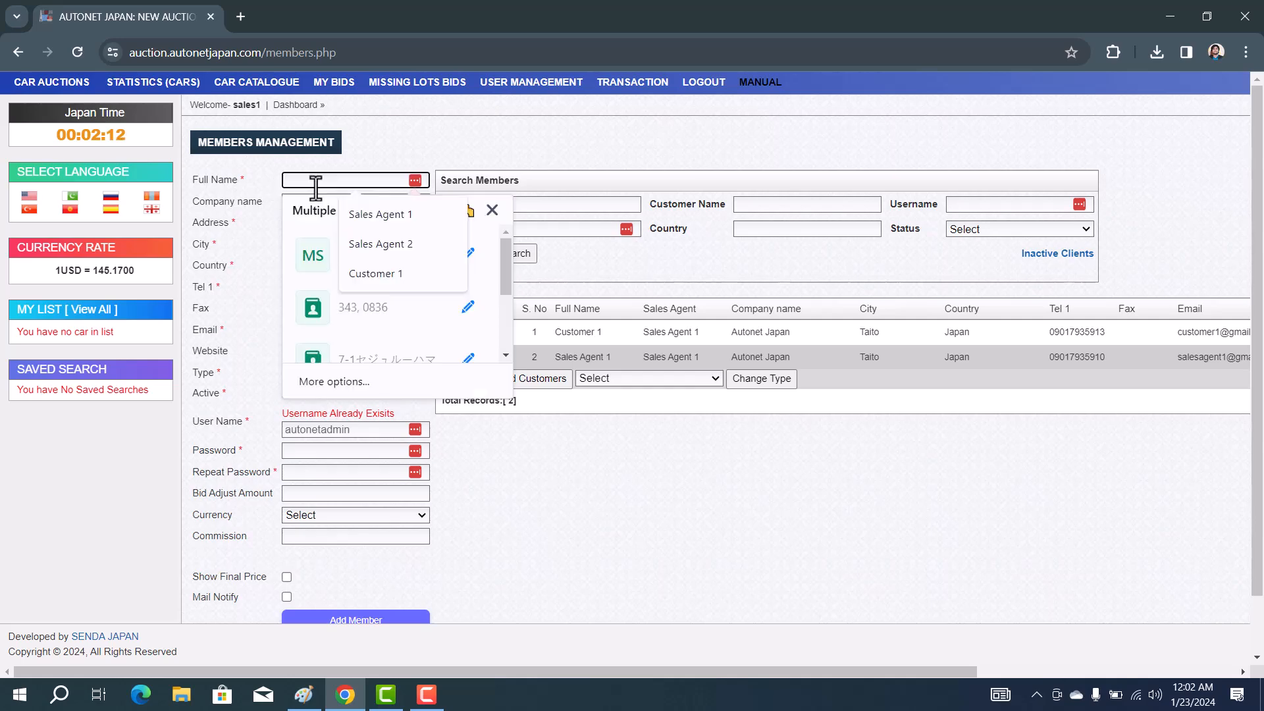
Name the member 'Customer 2' with company Autonet Japan, address Ueno, city Taito, country Japan
{"action": "type", "text": "S"}
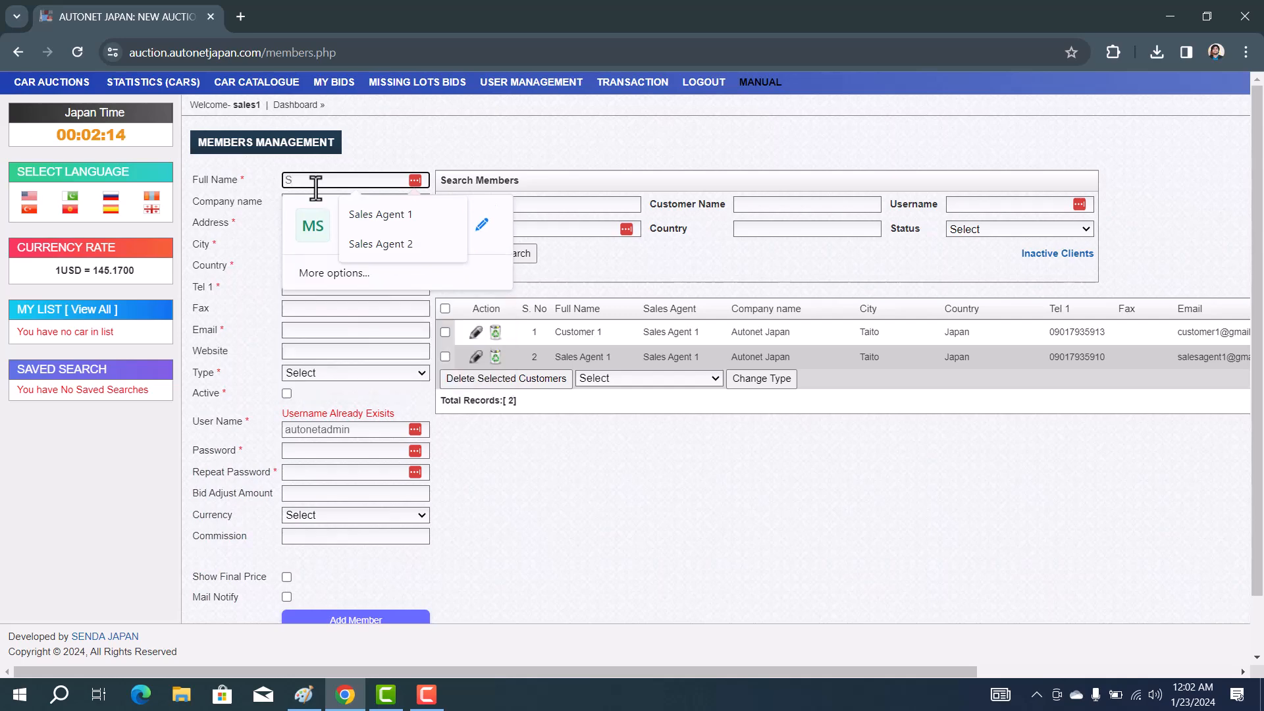
{"action": "key", "text": "BackSpace"}
{"action": "type", "text": "Customer 2"}
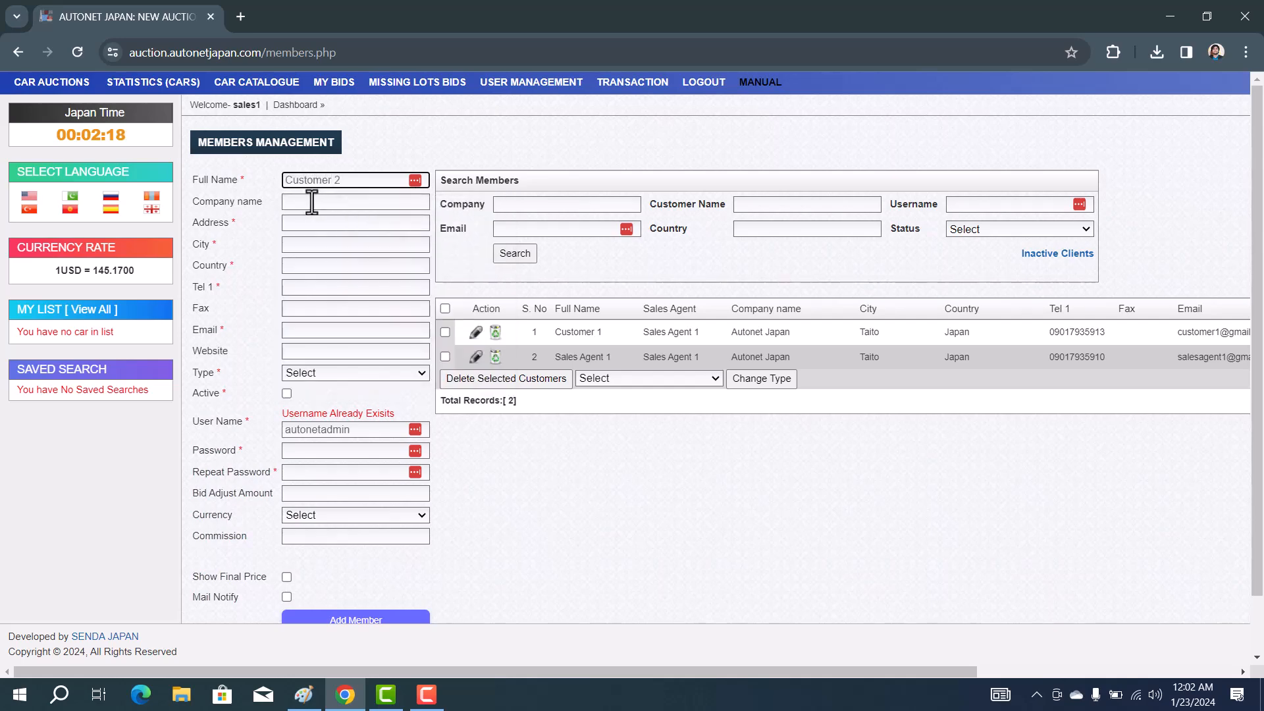
{"action": "left_click", "coordinate": [314, 201]}
{"action": "left_click", "coordinate": [387, 238]}
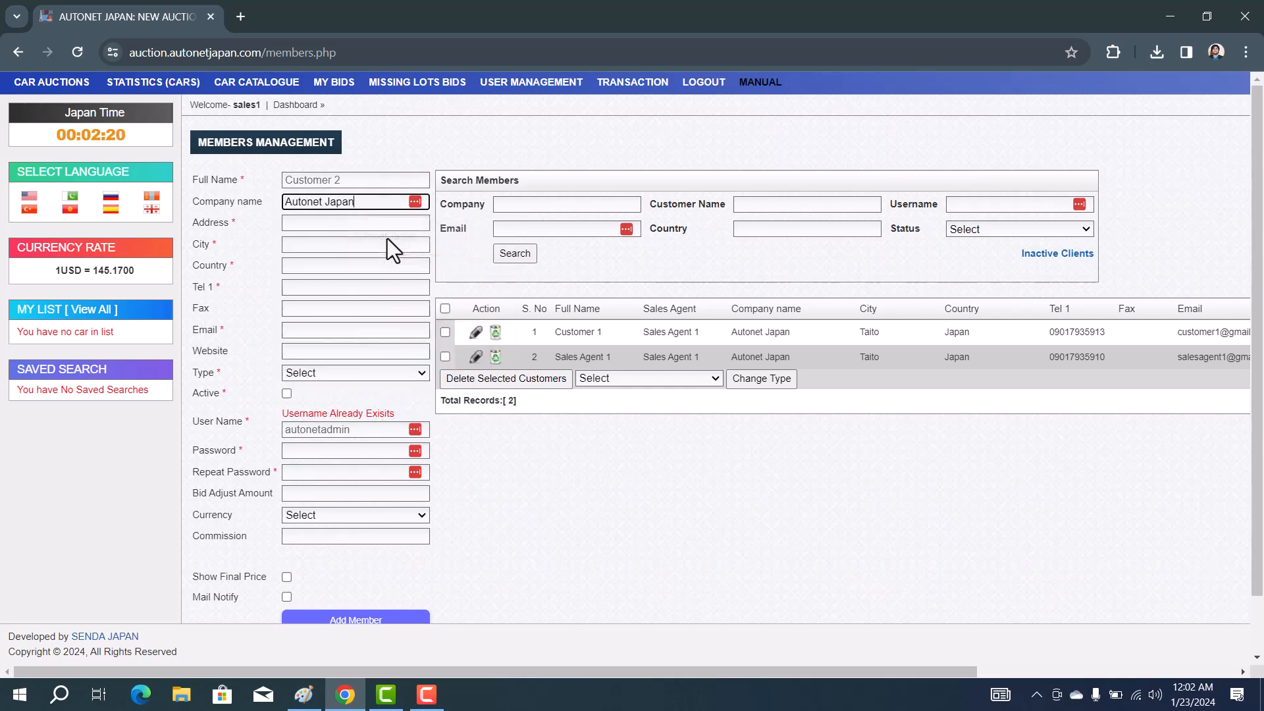
{"action": "left_click", "coordinate": [317, 224]}
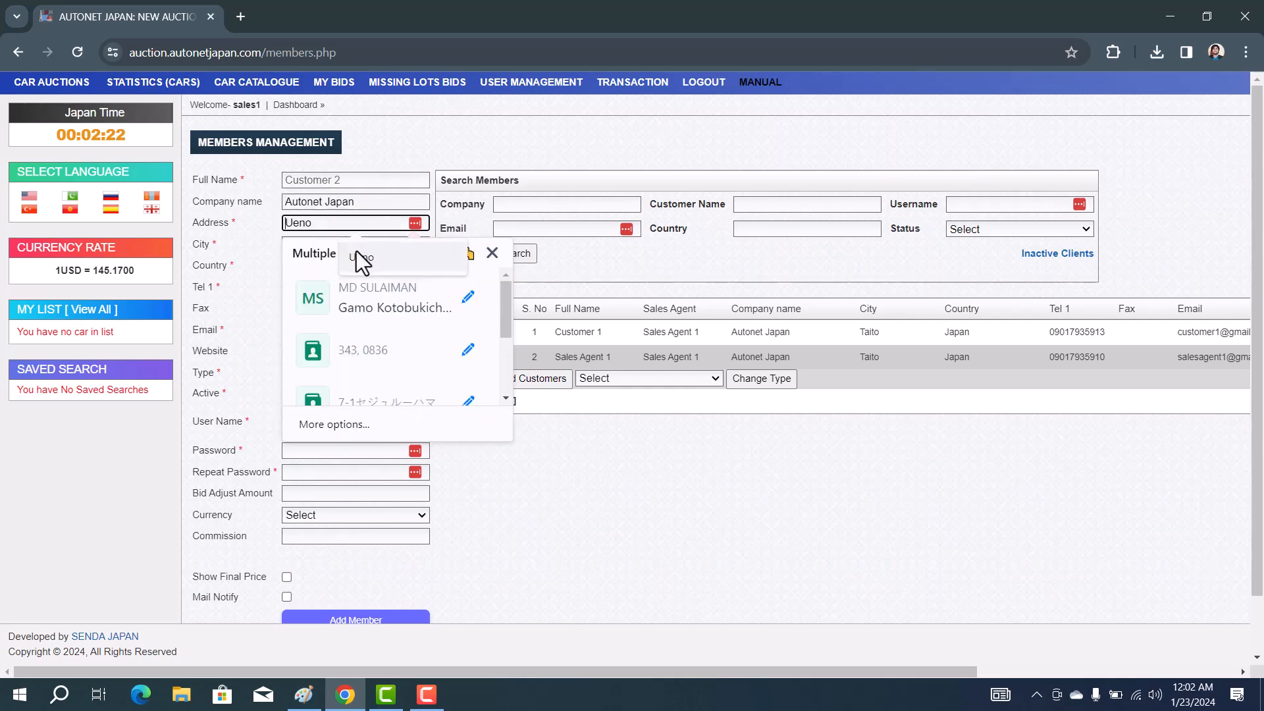
{"action": "left_click", "coordinate": [361, 257]}
{"action": "left_click", "coordinate": [317, 244]}
{"action": "left_click", "coordinate": [351, 276]}
{"action": "left_click", "coordinate": [305, 265]}
{"action": "left_click", "coordinate": [350, 295]}
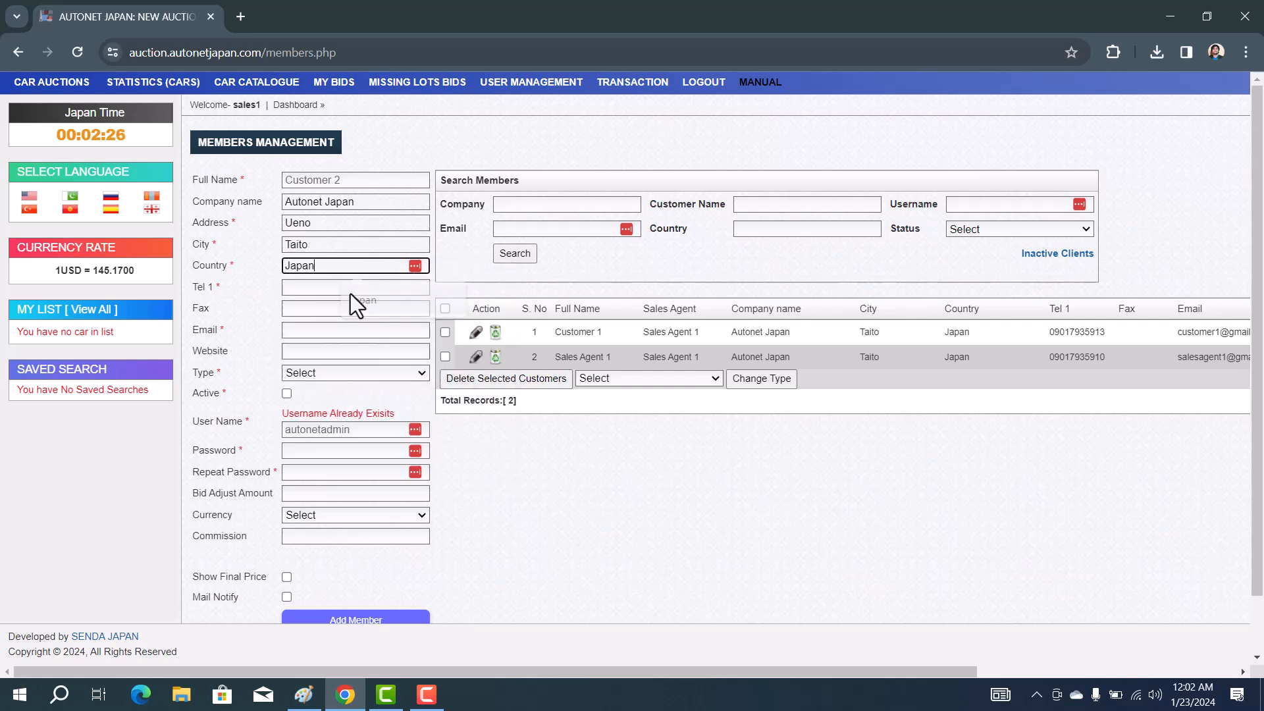
Fill Tel 1 with the saved number ending in 4 and the saved e-mail ending in 2
{"action": "left_click", "coordinate": [324, 288]}
{"action": "left_click", "coordinate": [370, 321]}
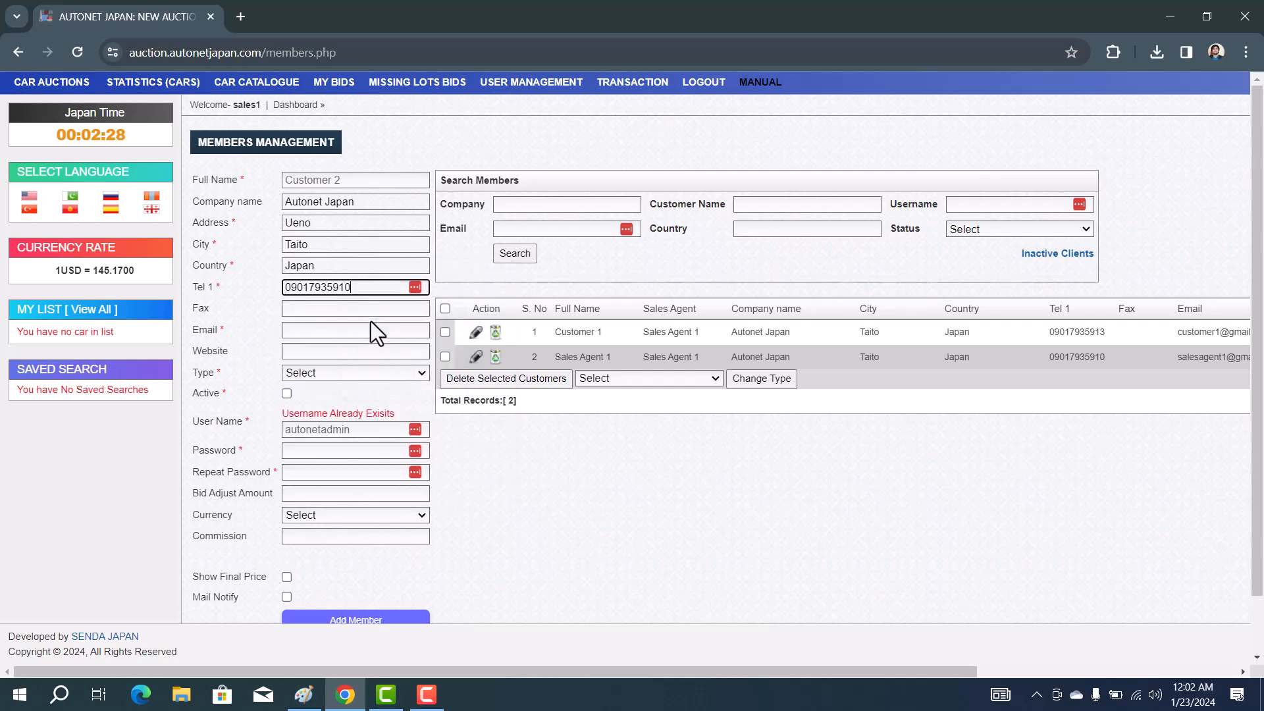
{"action": "key", "text": "BackSpace"}
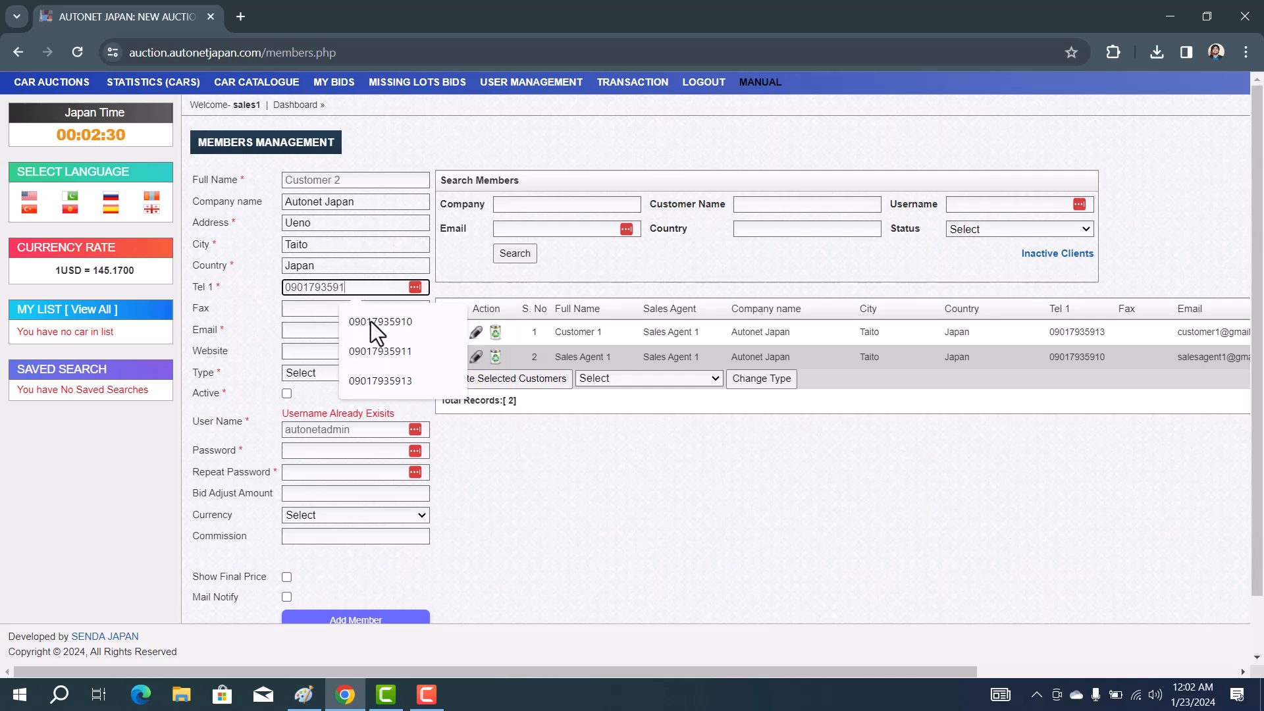
{"action": "type", "text": "4"}
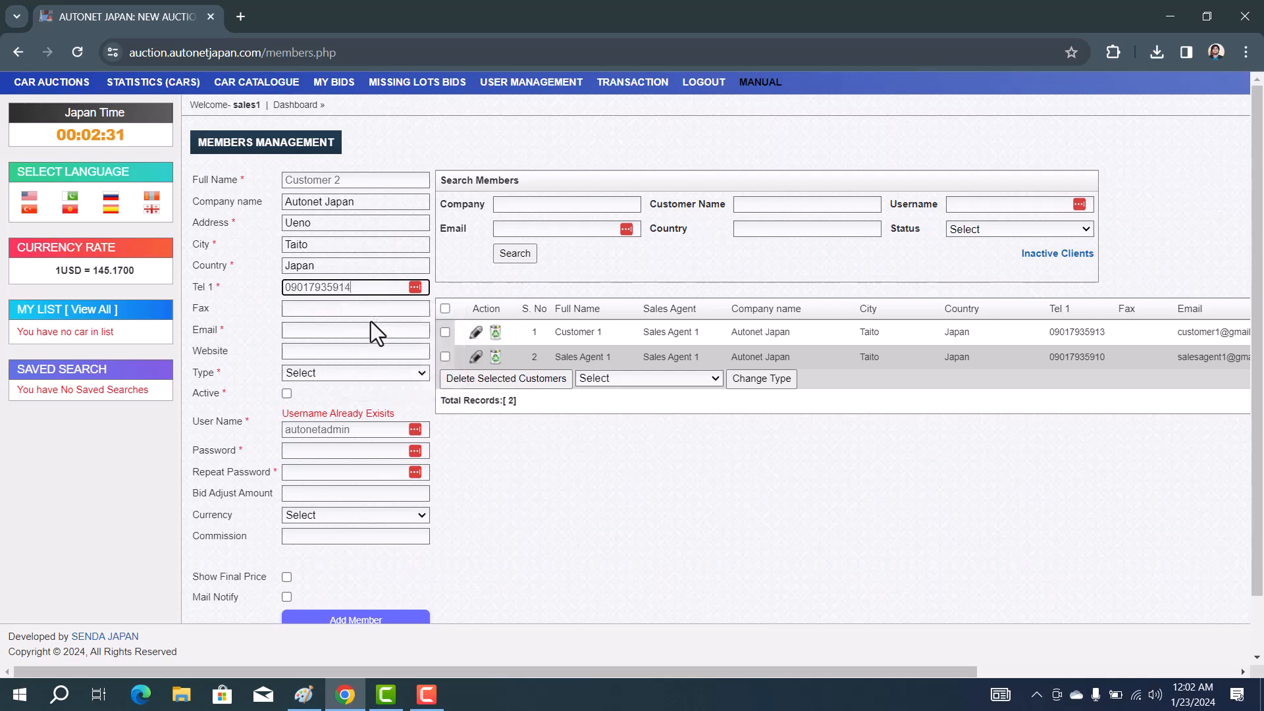
{"action": "left_click", "coordinate": [292, 330]}
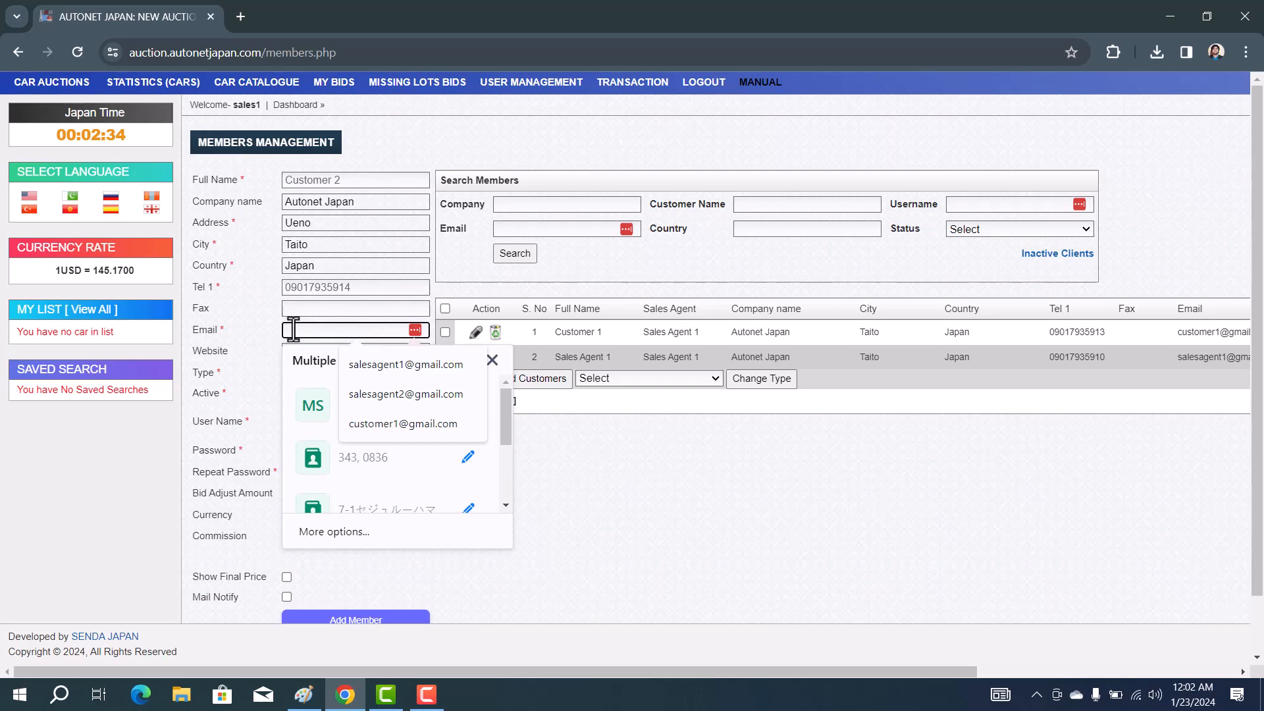
{"action": "left_click", "coordinate": [388, 421]}
{"action": "left_click", "coordinate": [334, 330]}
{"action": "key", "text": "BackSpace"}
{"action": "type", "text": "2"}
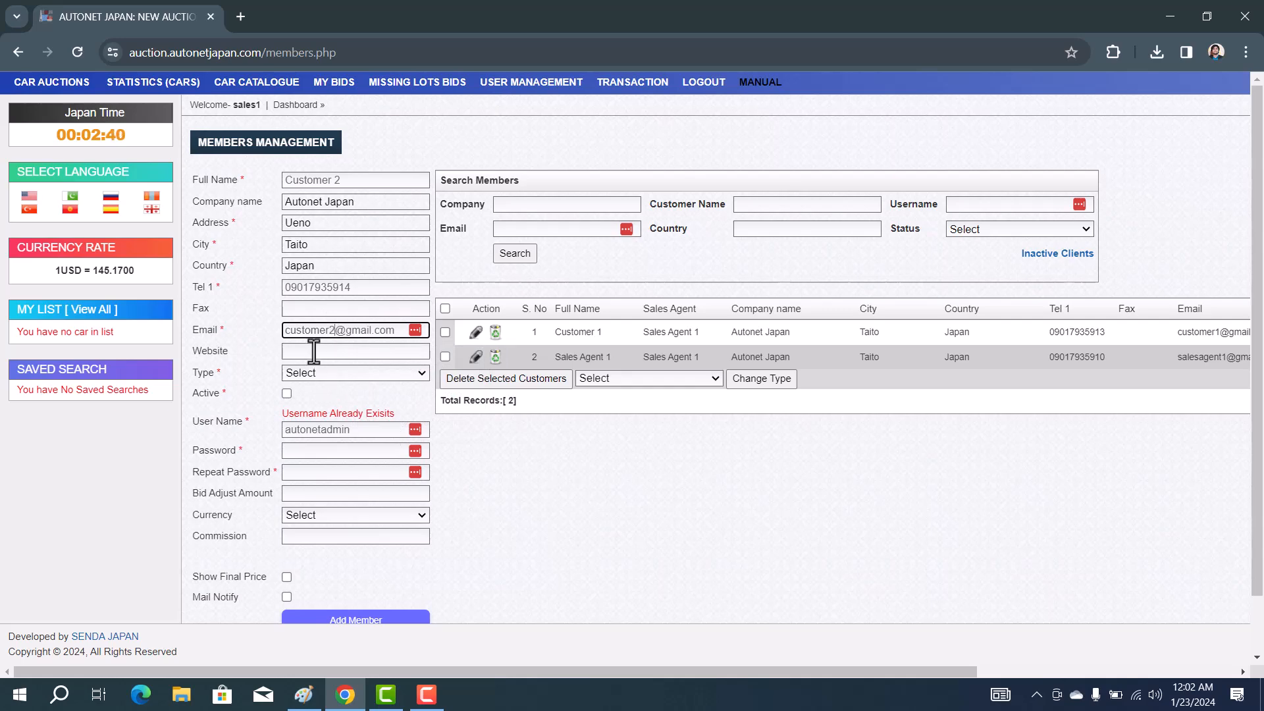
Set website autonetjapan.com and member type Bidder, then check the Paint diagram
{"action": "left_click", "coordinate": [314, 351]}
{"action": "left_click", "coordinate": [360, 383]}
{"action": "left_click", "coordinate": [331, 371]}
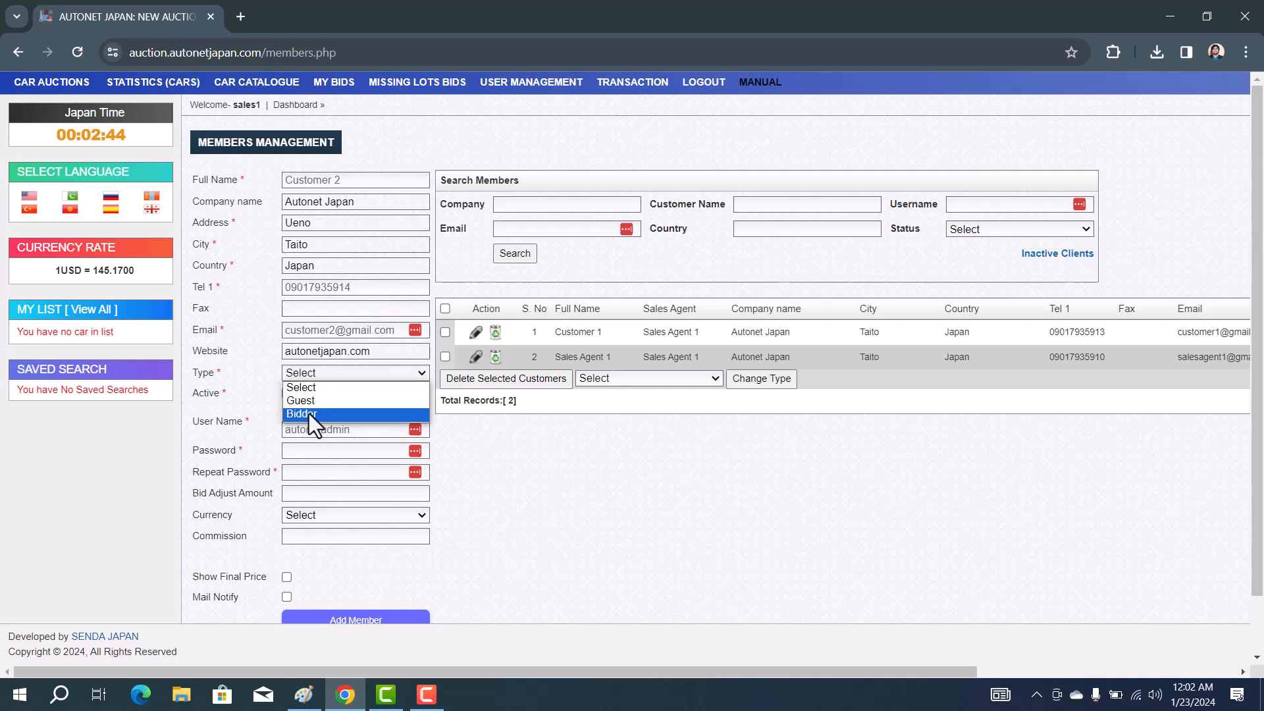
{"action": "left_click", "coordinate": [309, 413]}
{"action": "left_click", "coordinate": [304, 694]}
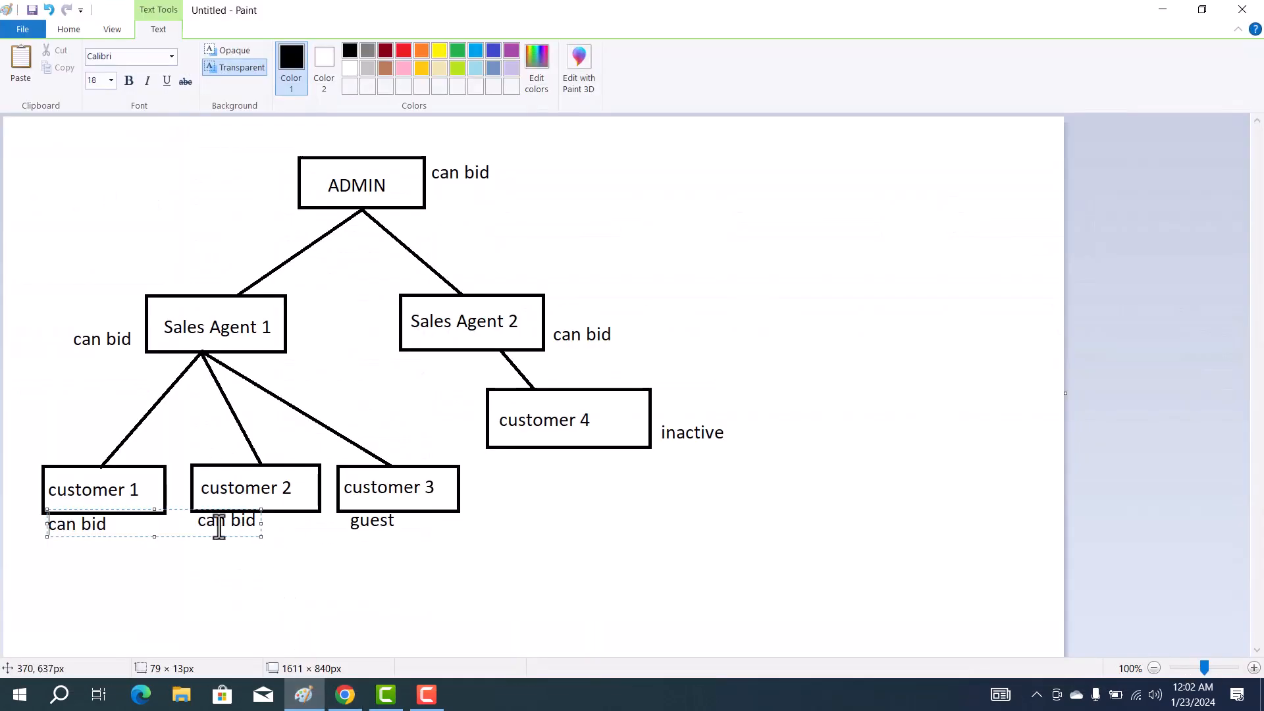
{"action": "left_click", "coordinate": [1163, 11]}
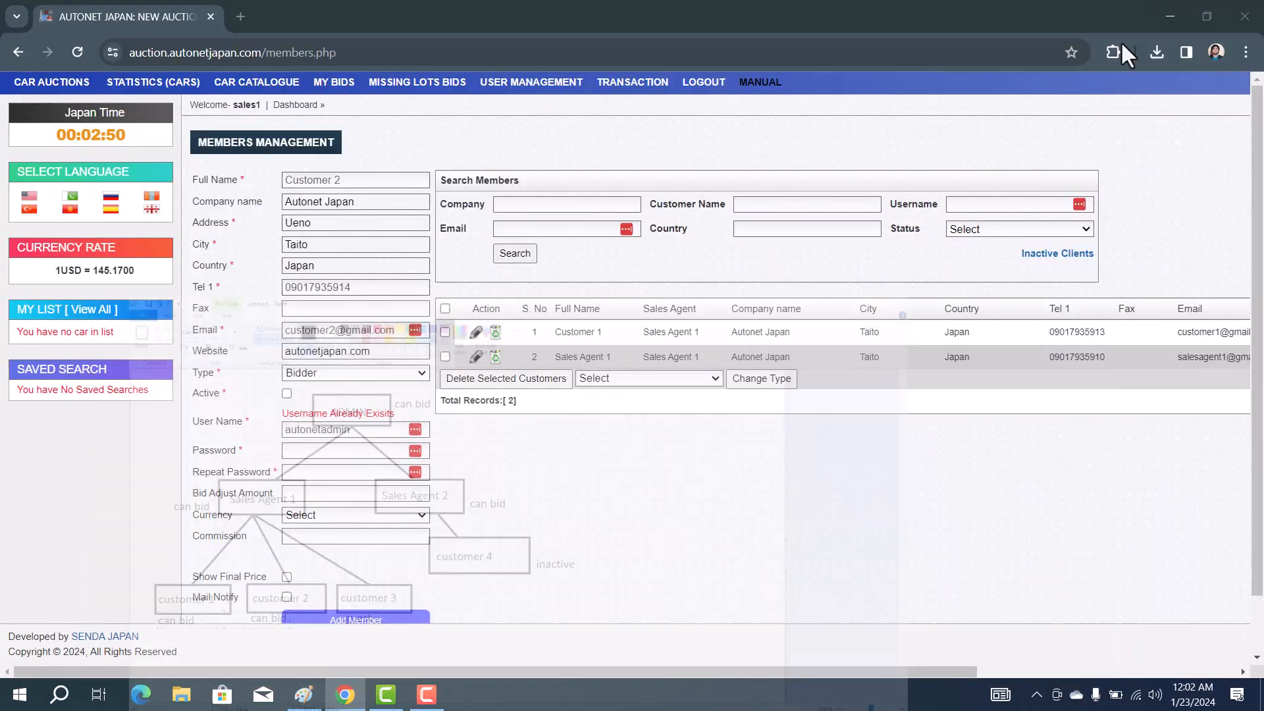
Tick Active, set username 'customer2' and enter matching passwords
{"action": "left_click", "coordinate": [287, 394]}
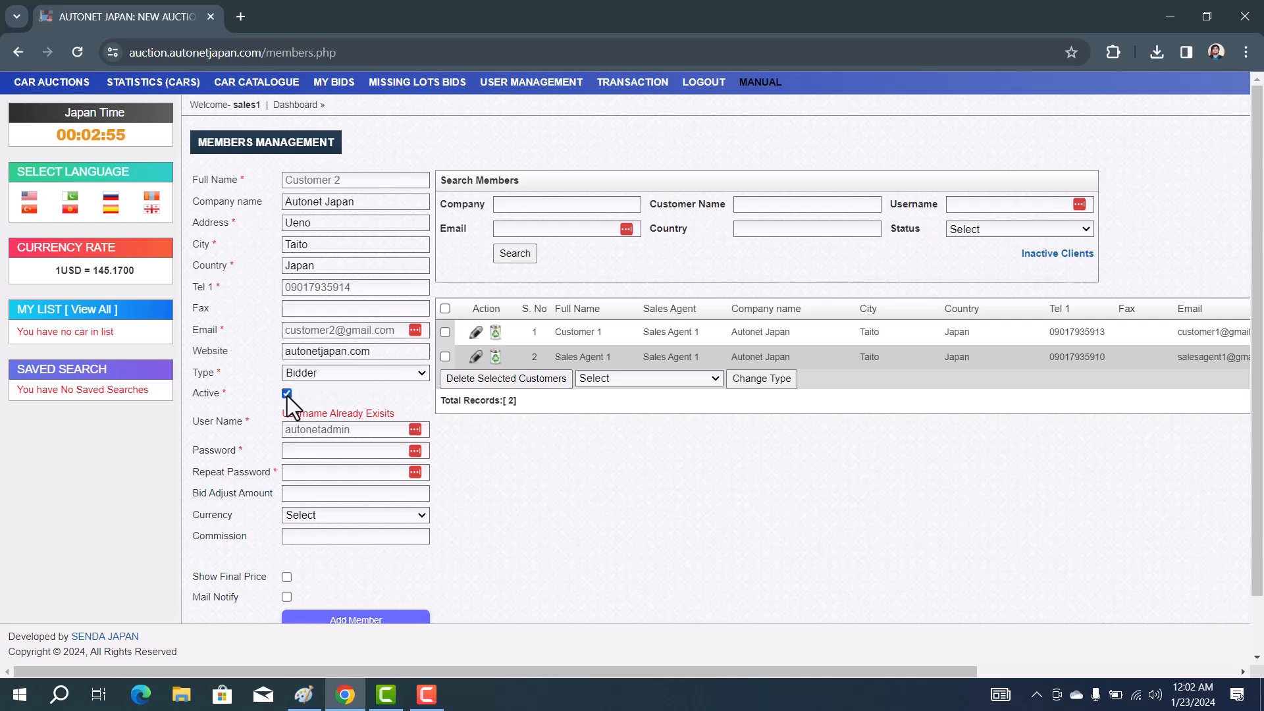
{"action": "double_click", "coordinate": [327, 429]}
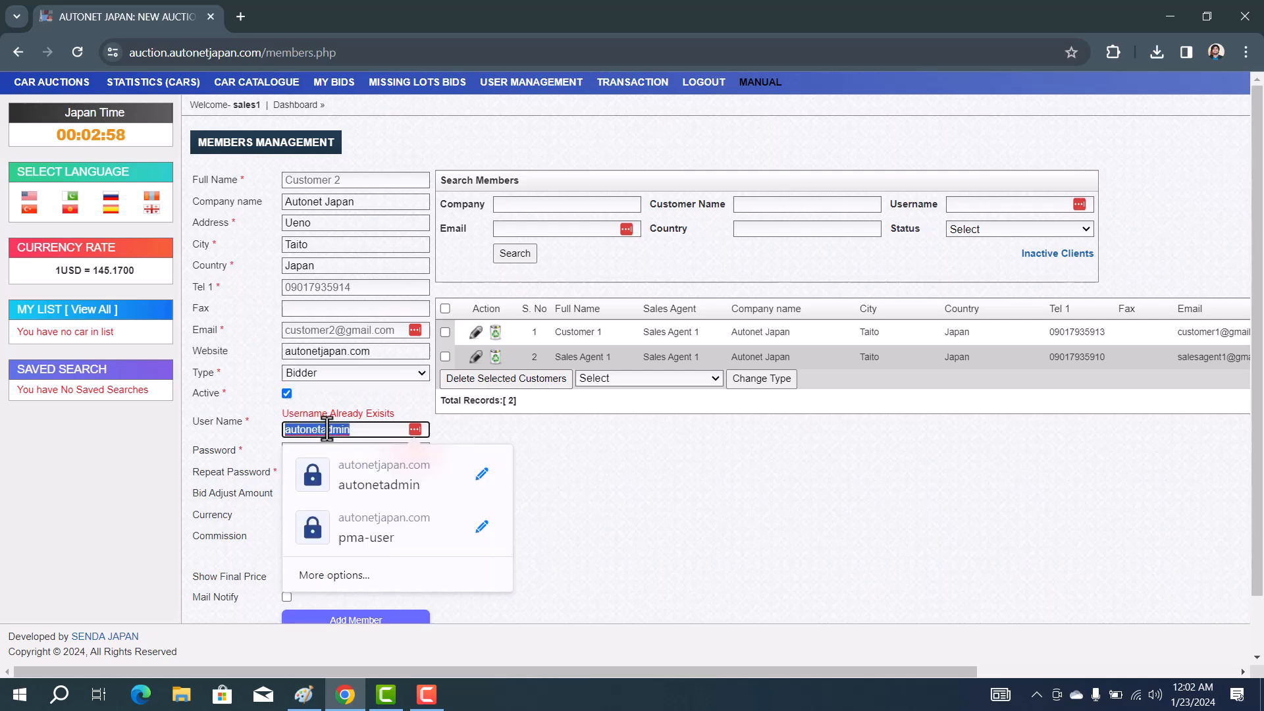
{"action": "type", "text": "custome"}
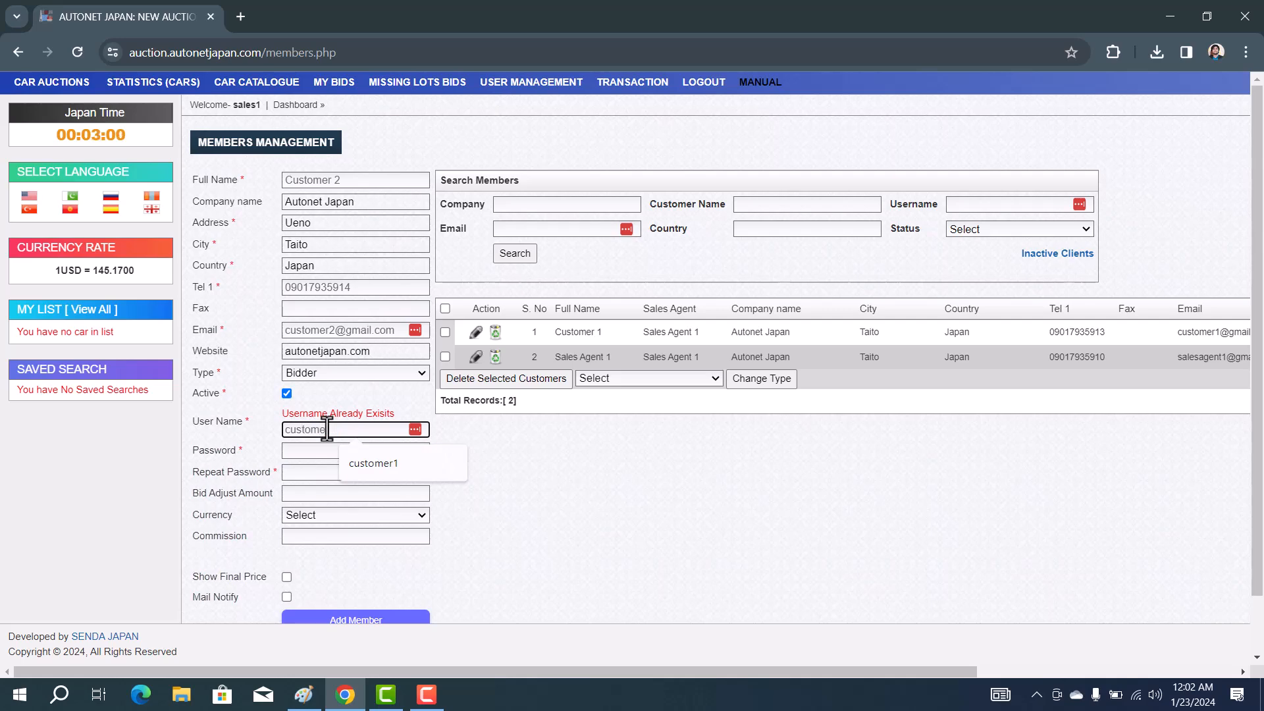
{"action": "type", "text": "r2"}
{"action": "double_click", "coordinate": [326, 431]}
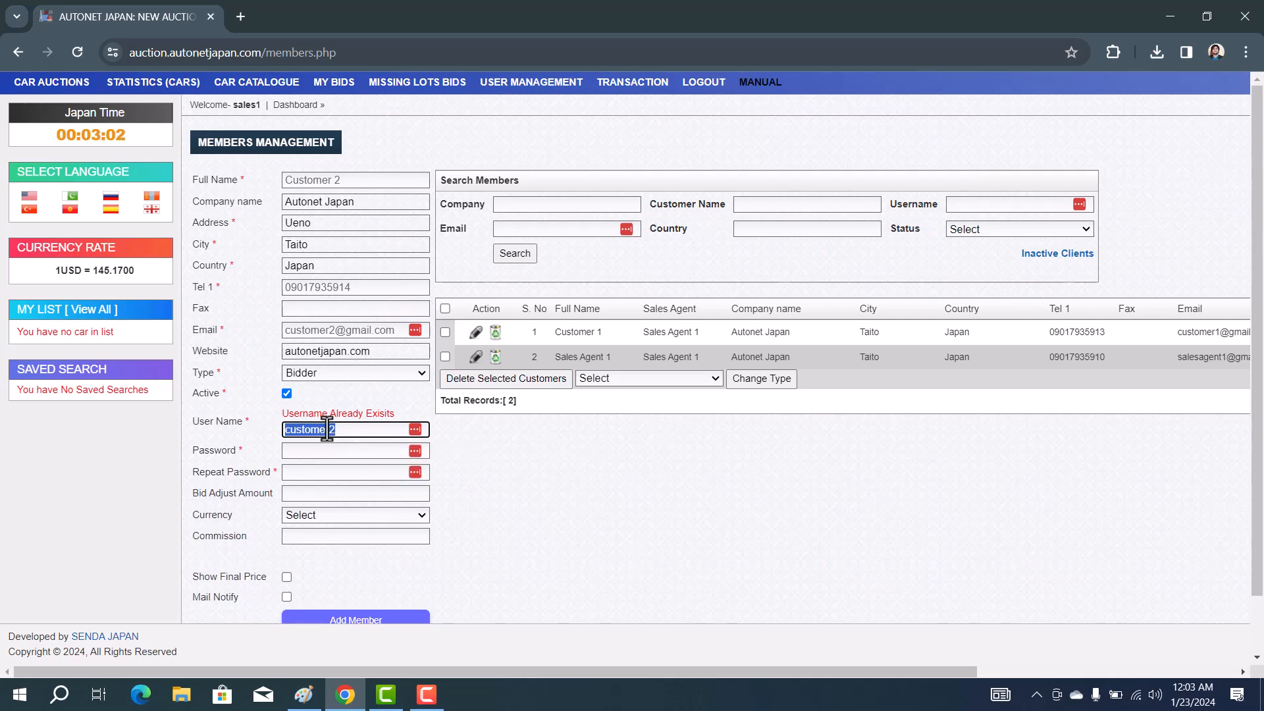
{"action": "left_click", "coordinate": [317, 449]}
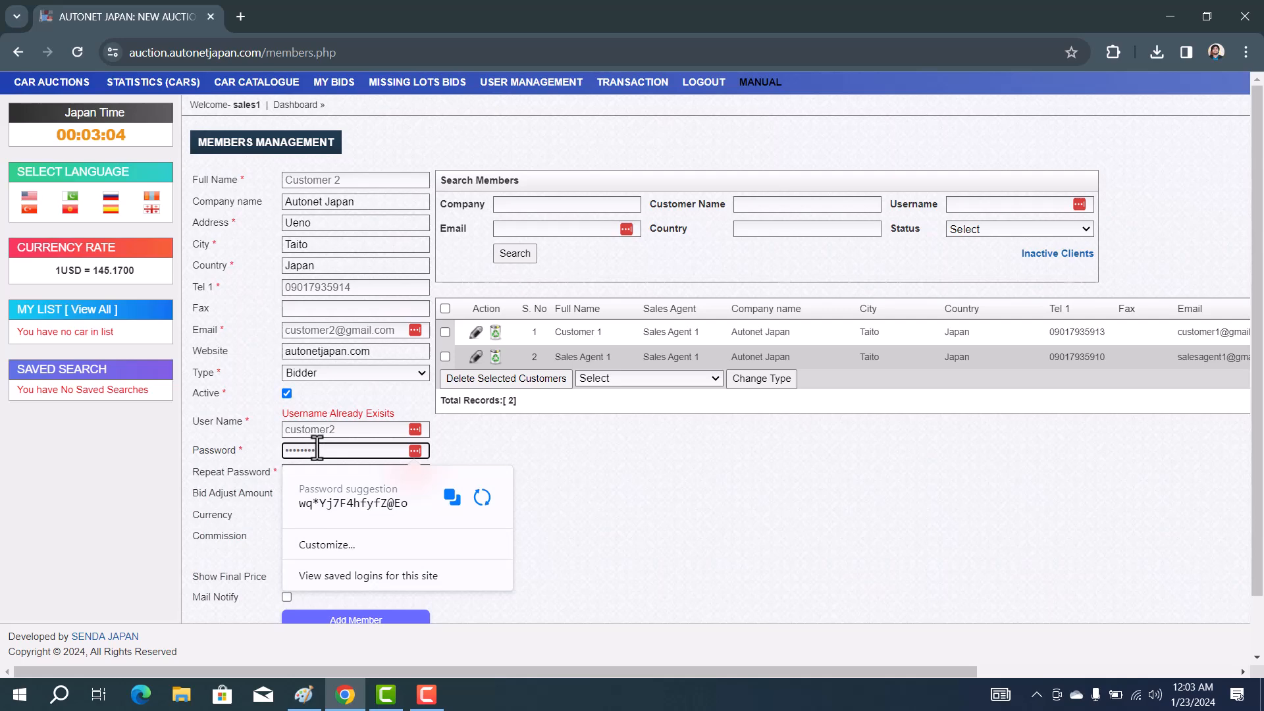
{"action": "left_click", "coordinate": [243, 446]}
{"action": "left_click", "coordinate": [297, 473]}
{"action": "key", "text": "ctrl+v"}
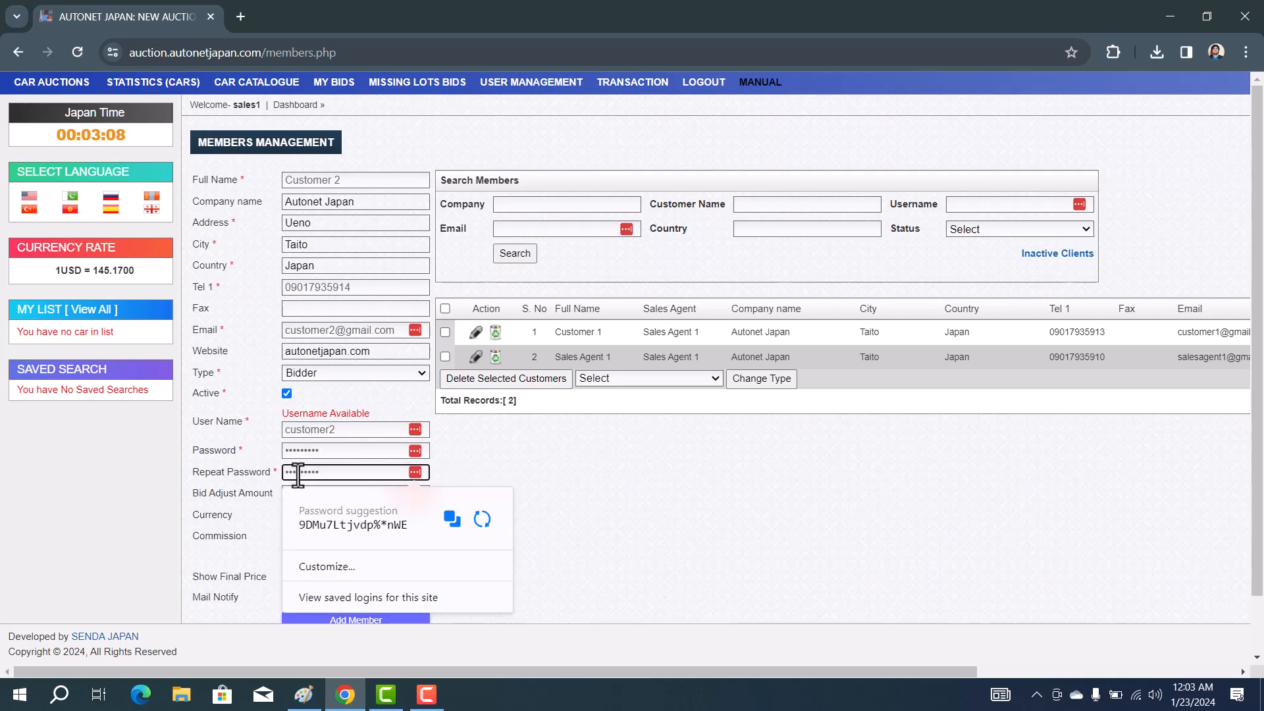
{"action": "left_click", "coordinate": [247, 455]}
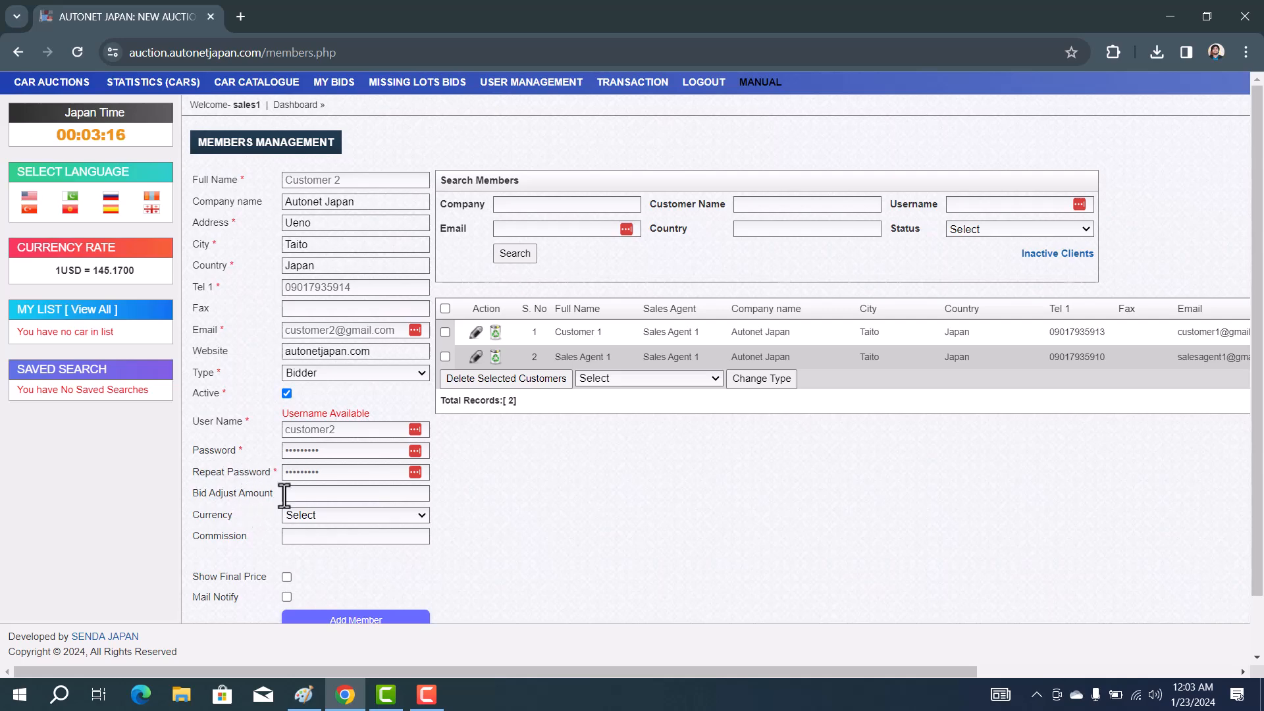
Set currency to JPY, add the member, decline the password-manager prompt, and check the diagram
{"action": "scroll", "coordinate": [282, 510], "scroll_direction": "down", "scroll_amount": 1}
{"action": "left_click", "coordinate": [319, 448]}
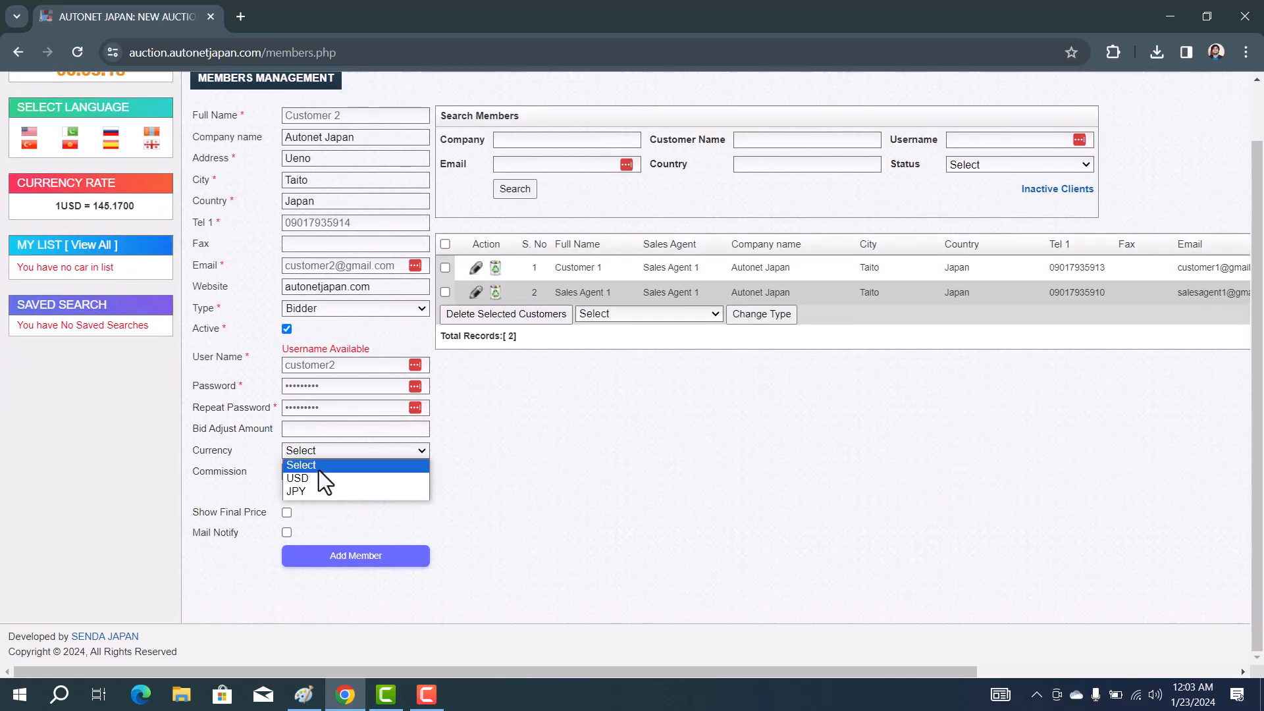
{"action": "left_click", "coordinate": [318, 490]}
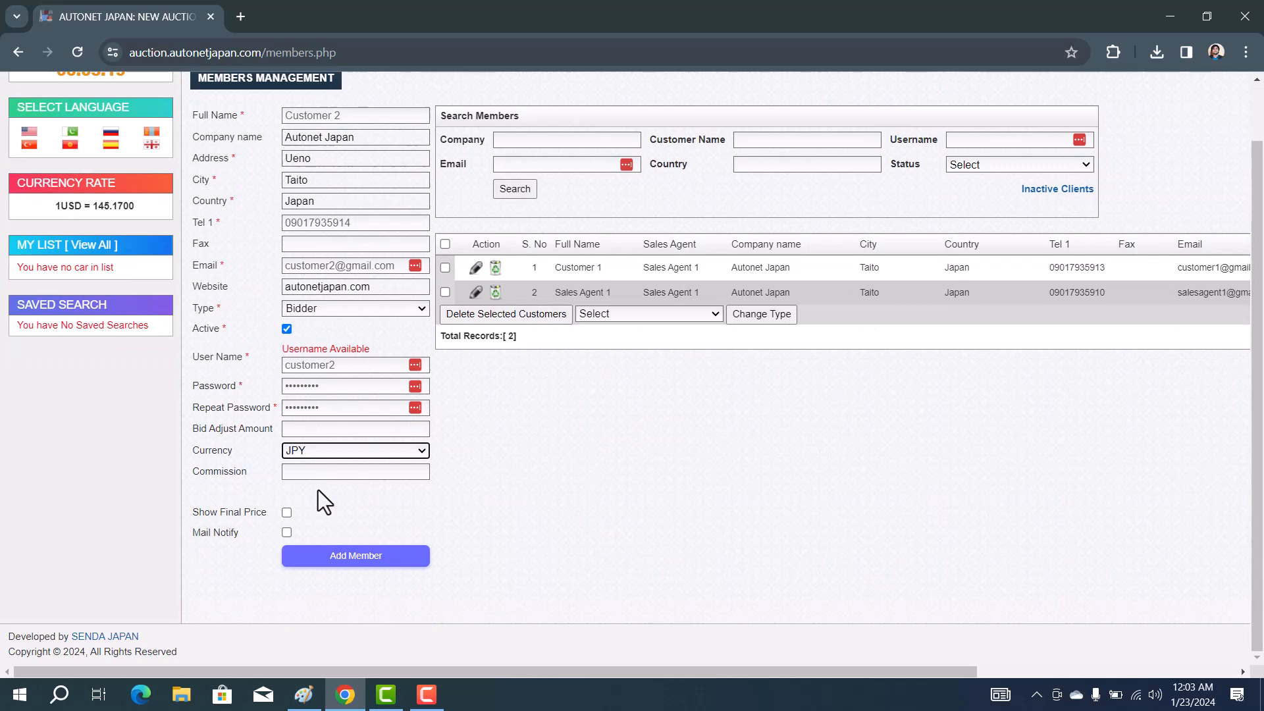
{"action": "left_click", "coordinate": [347, 559]}
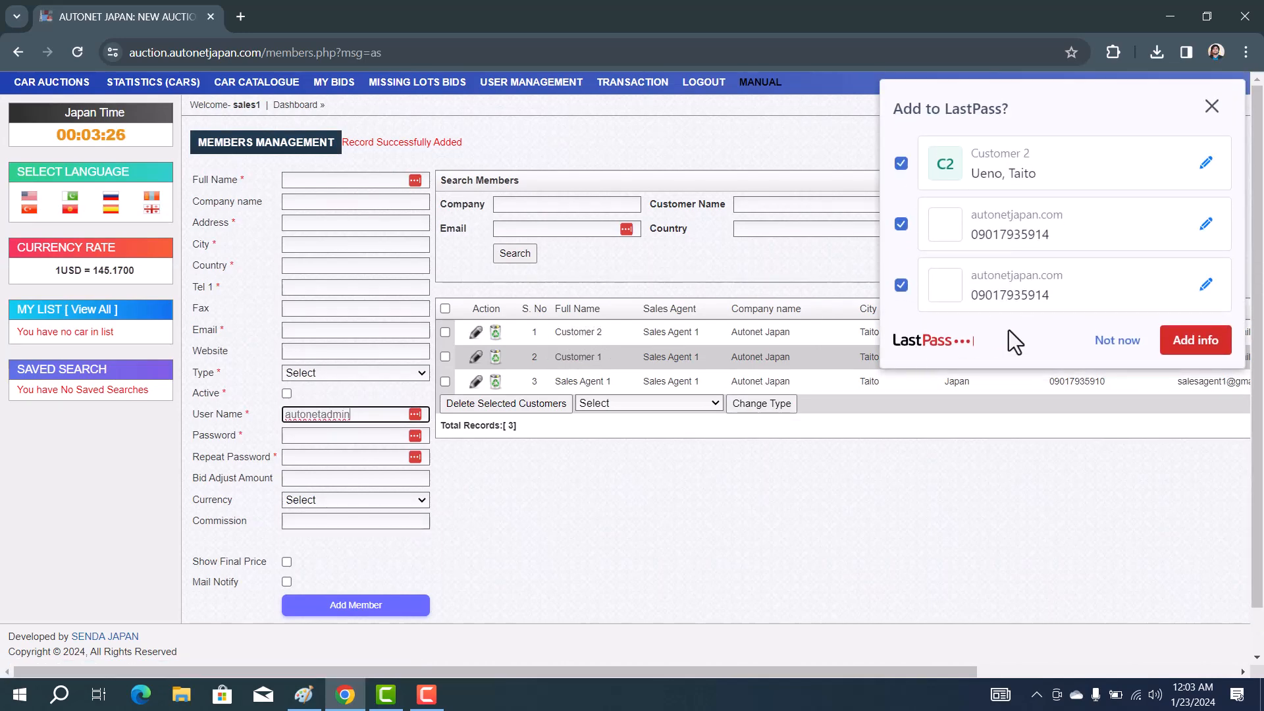
{"action": "left_click", "coordinate": [1124, 344]}
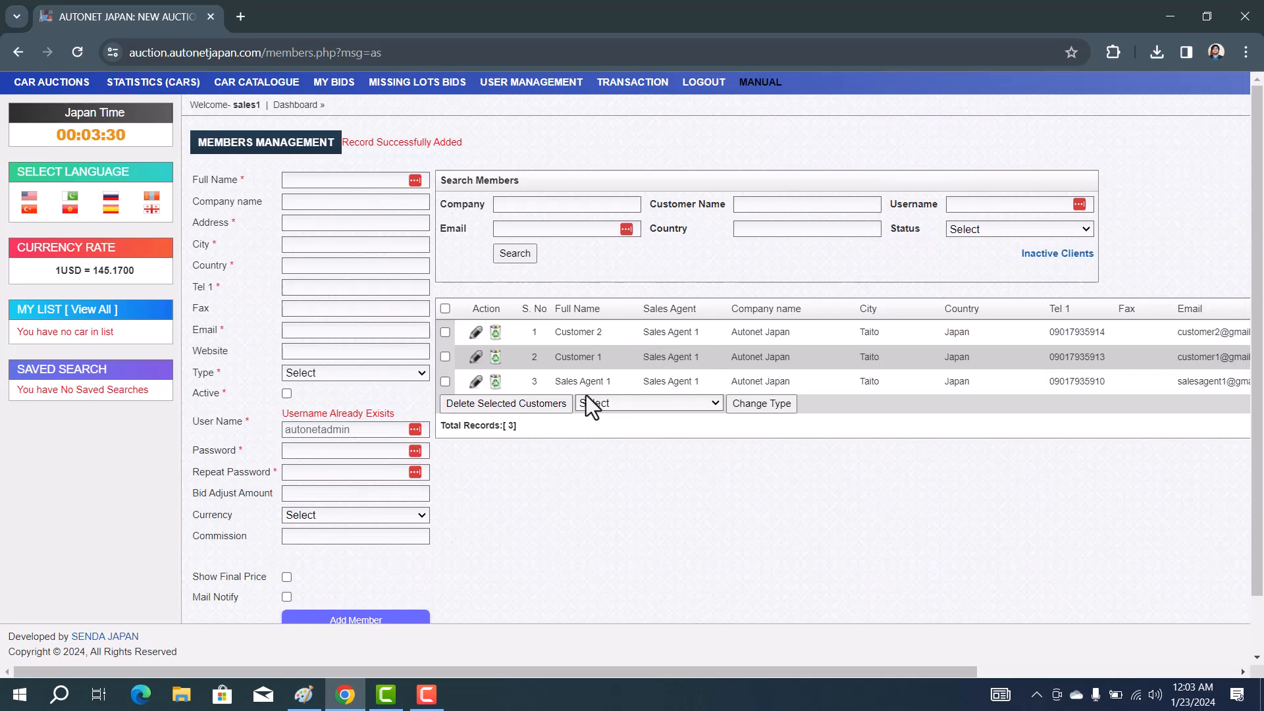
{"action": "left_click", "coordinate": [302, 703]}
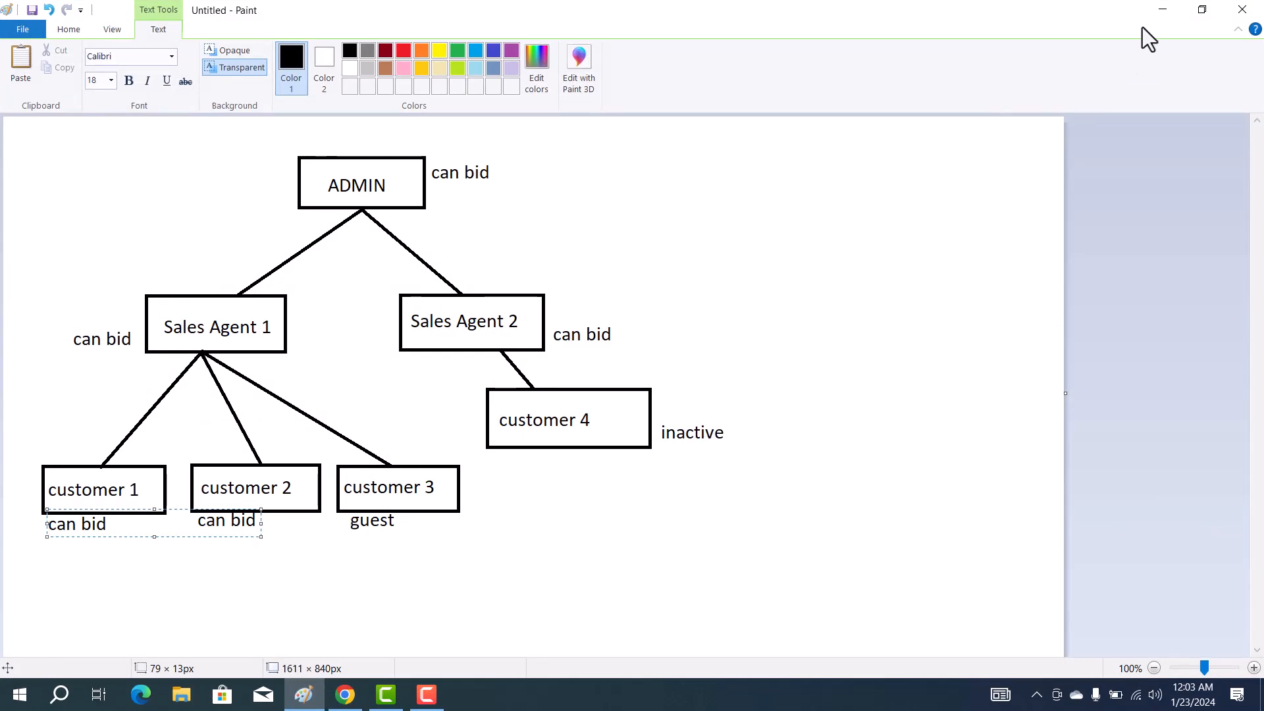
{"action": "left_click", "coordinate": [1162, 10]}
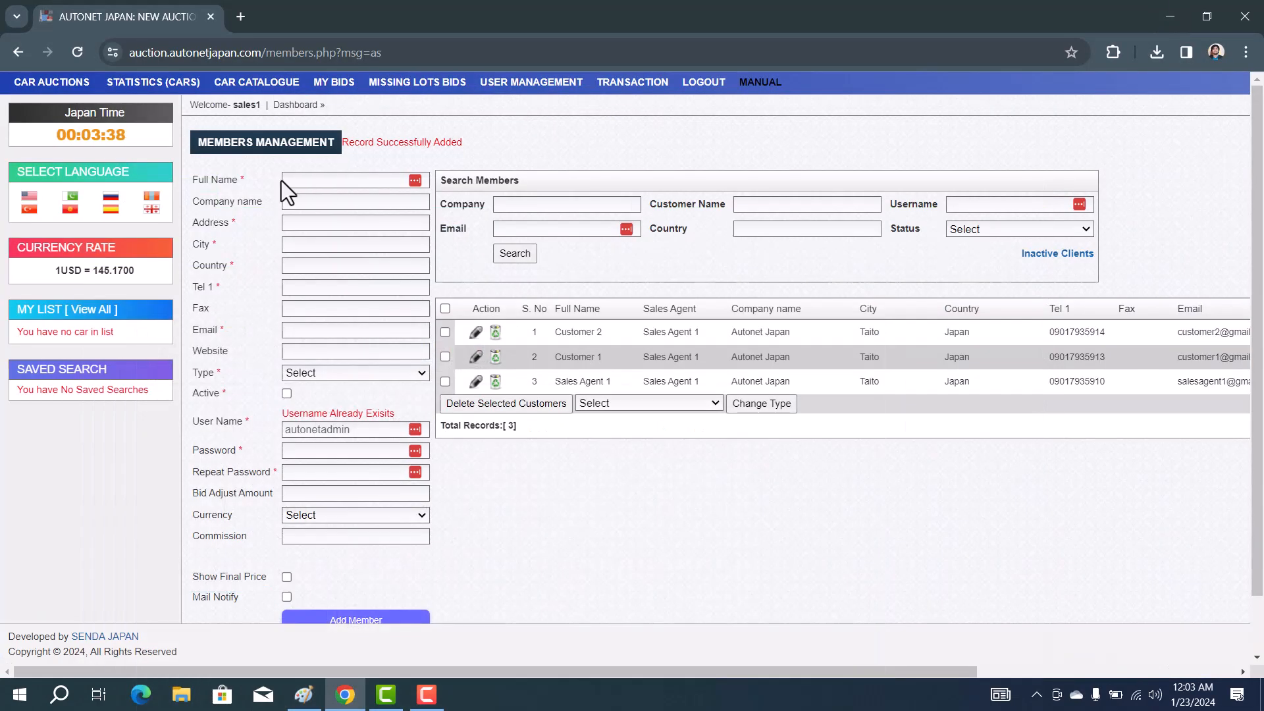
Start a member named 'Sales Agent 3' with Autonet Japan, Ueno, Taito, Japan
{"action": "left_click", "coordinate": [289, 179]}
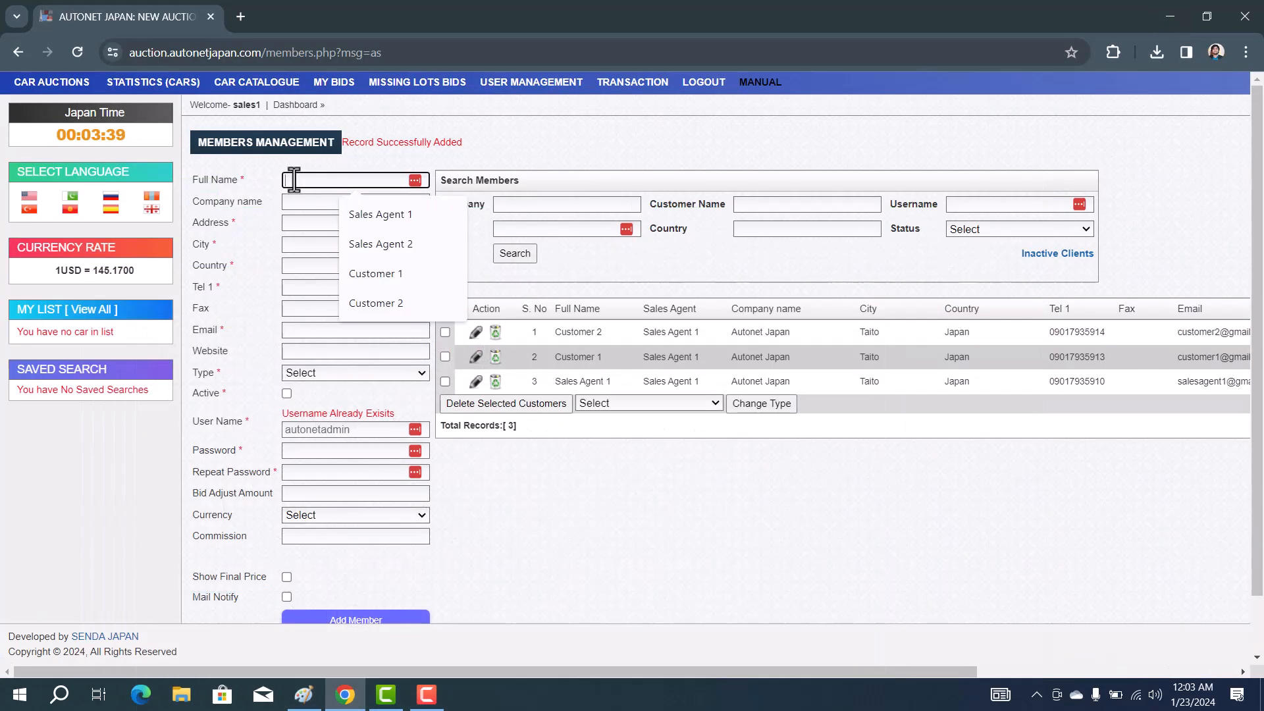
{"action": "left_click", "coordinate": [355, 216]}
{"action": "key", "text": "BackSpace"}
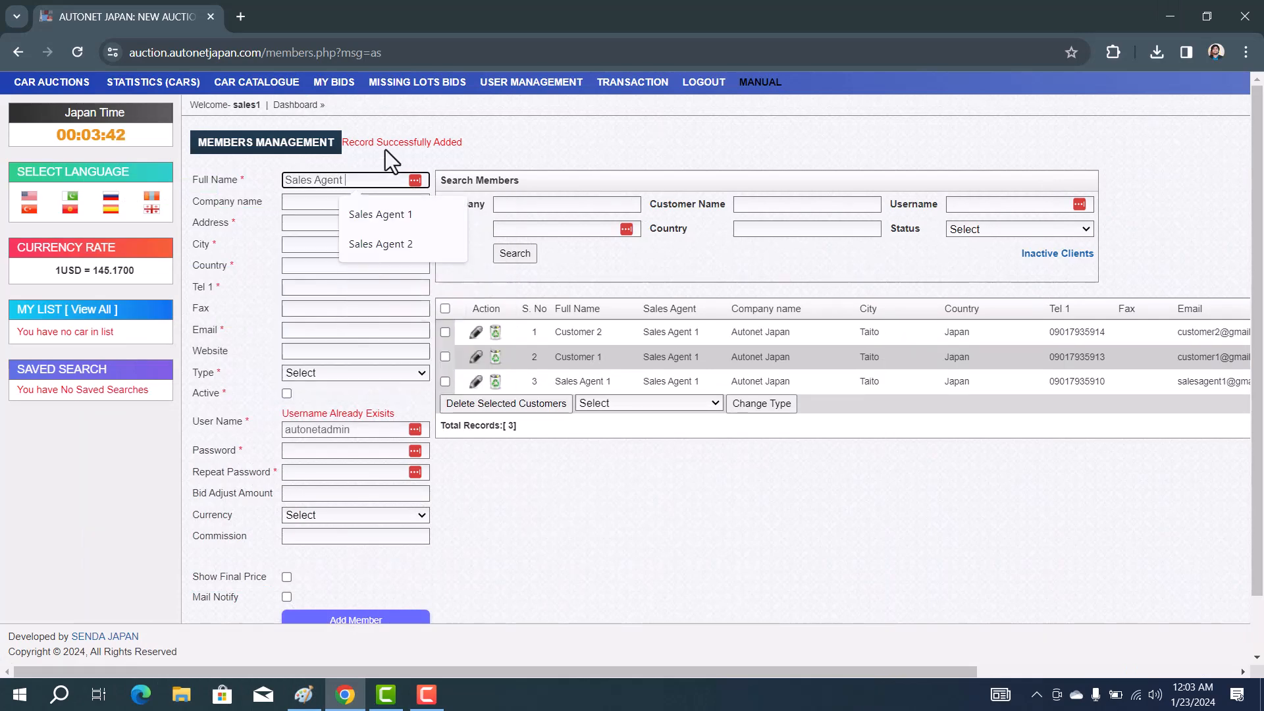
{"action": "type", "text": "3"}
{"action": "left_click", "coordinate": [338, 204]}
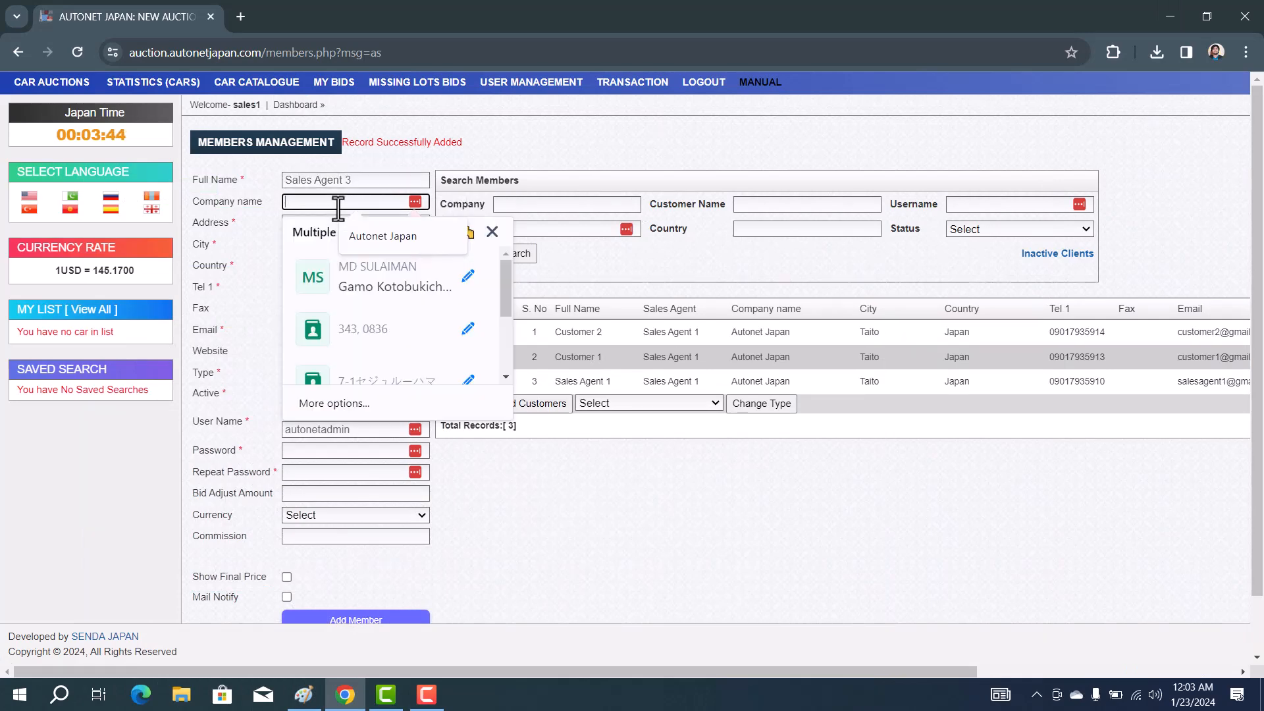
{"action": "left_click", "coordinate": [357, 233]}
{"action": "left_click", "coordinate": [318, 225]}
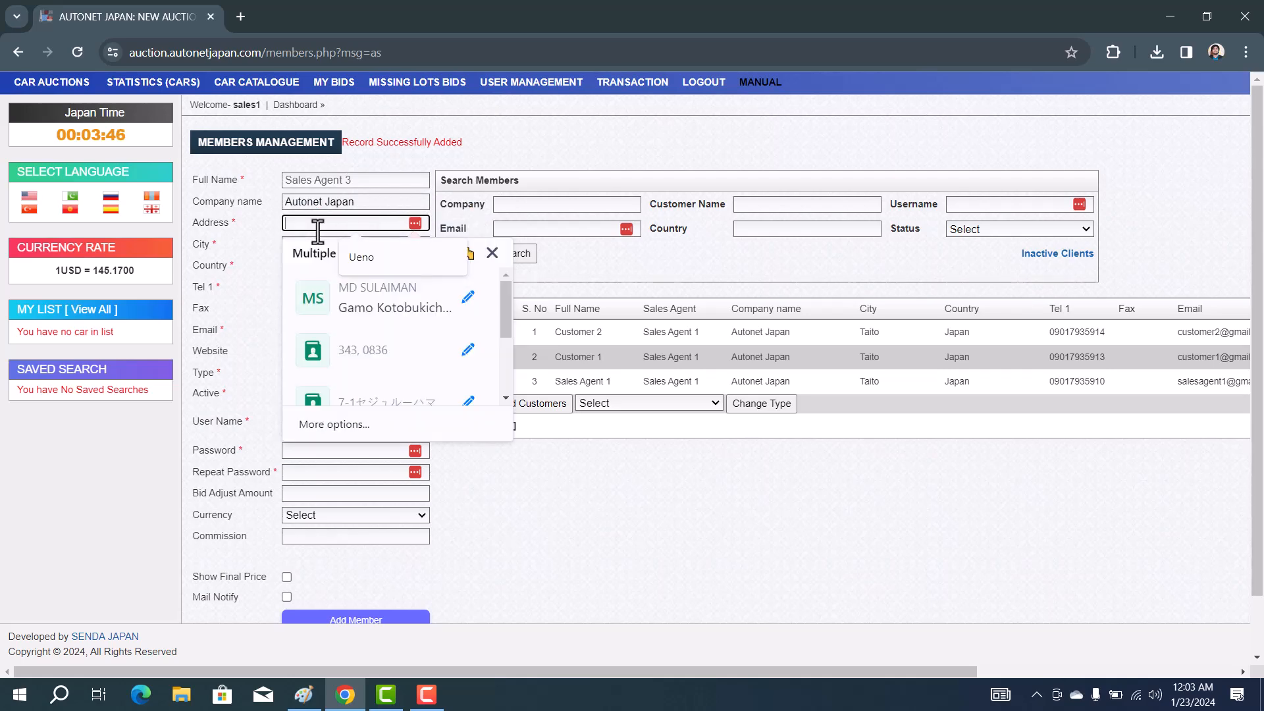
{"action": "left_click", "coordinate": [365, 256]}
{"action": "left_click", "coordinate": [299, 245]}
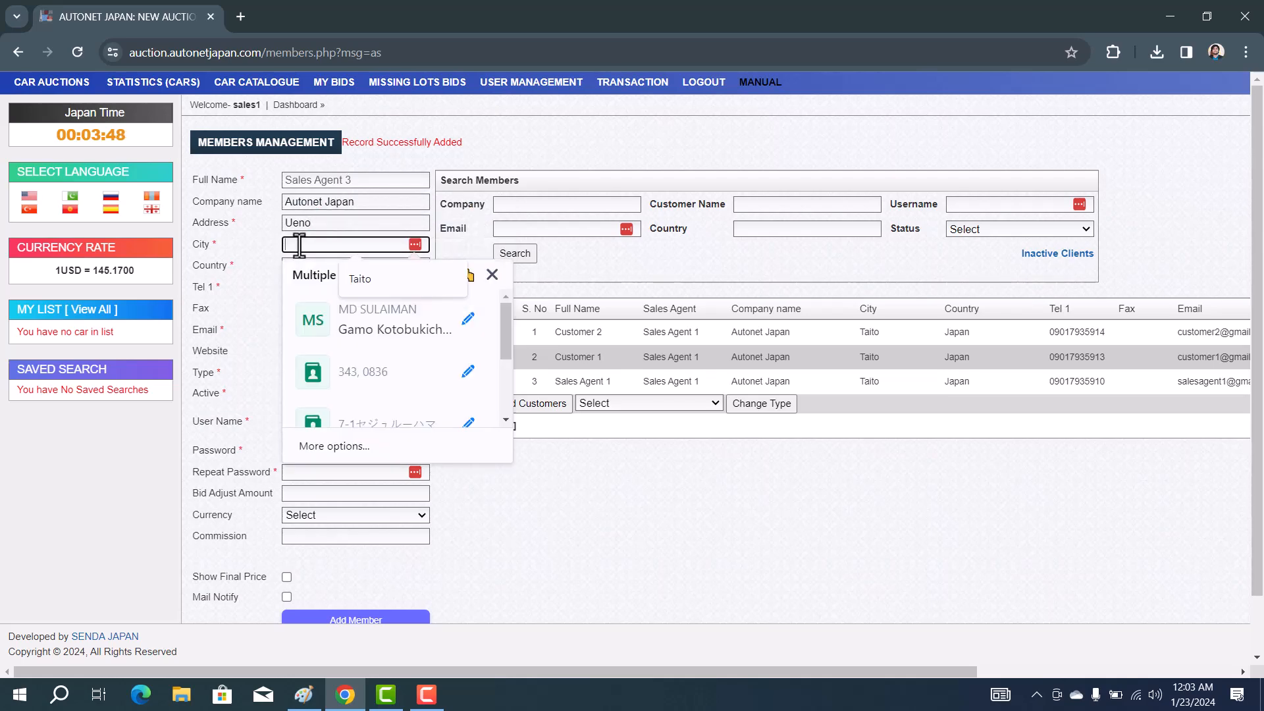
{"action": "left_click", "coordinate": [378, 279]}
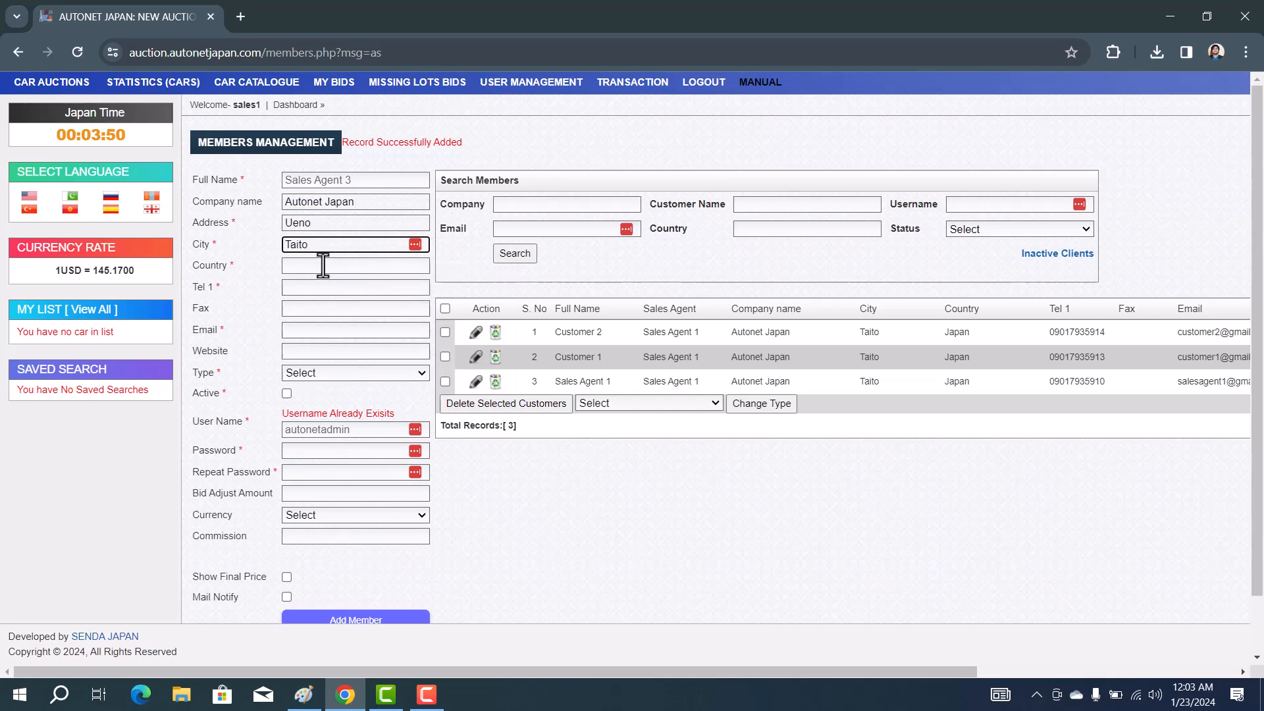
{"action": "left_click", "coordinate": [322, 265]}
Fill the phone ending in 5, a saved e-mail edited with 3, and website autonetjapan.com
{"action": "left_click", "coordinate": [337, 284]}
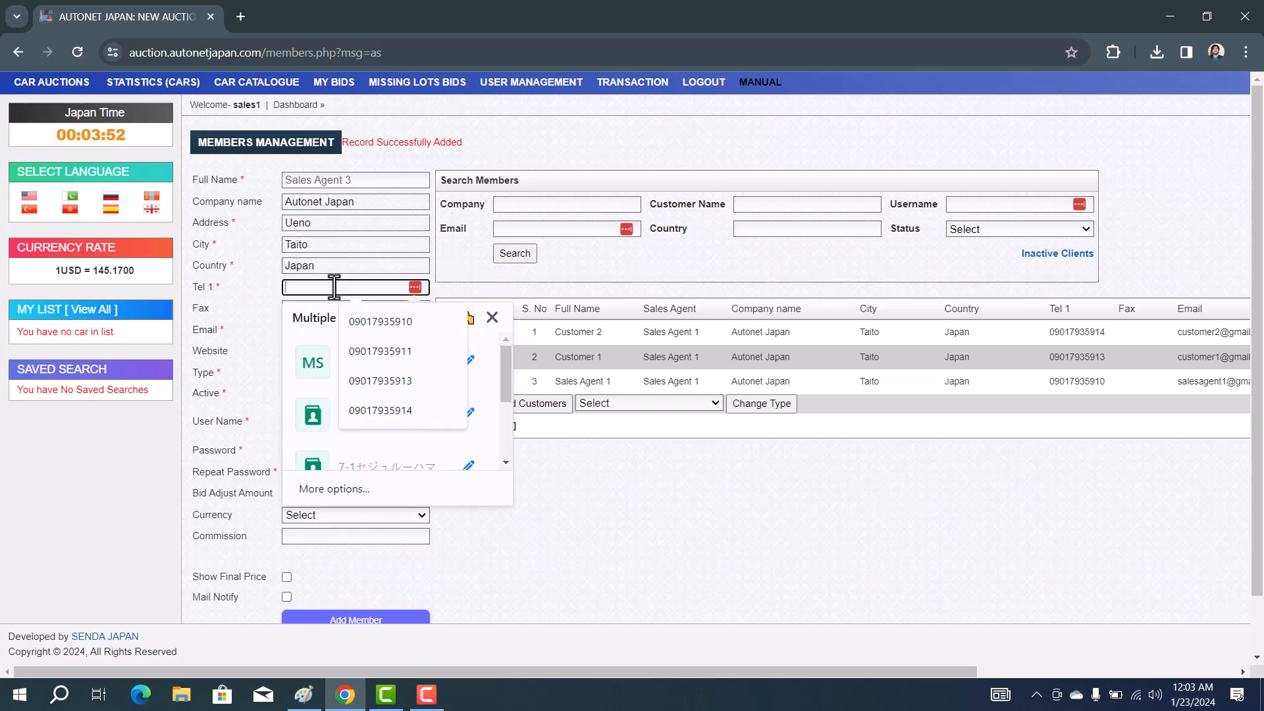
{"action": "left_click", "coordinate": [393, 327]}
{"action": "key", "text": "BackSpace"}
{"action": "type", "text": "5915"}
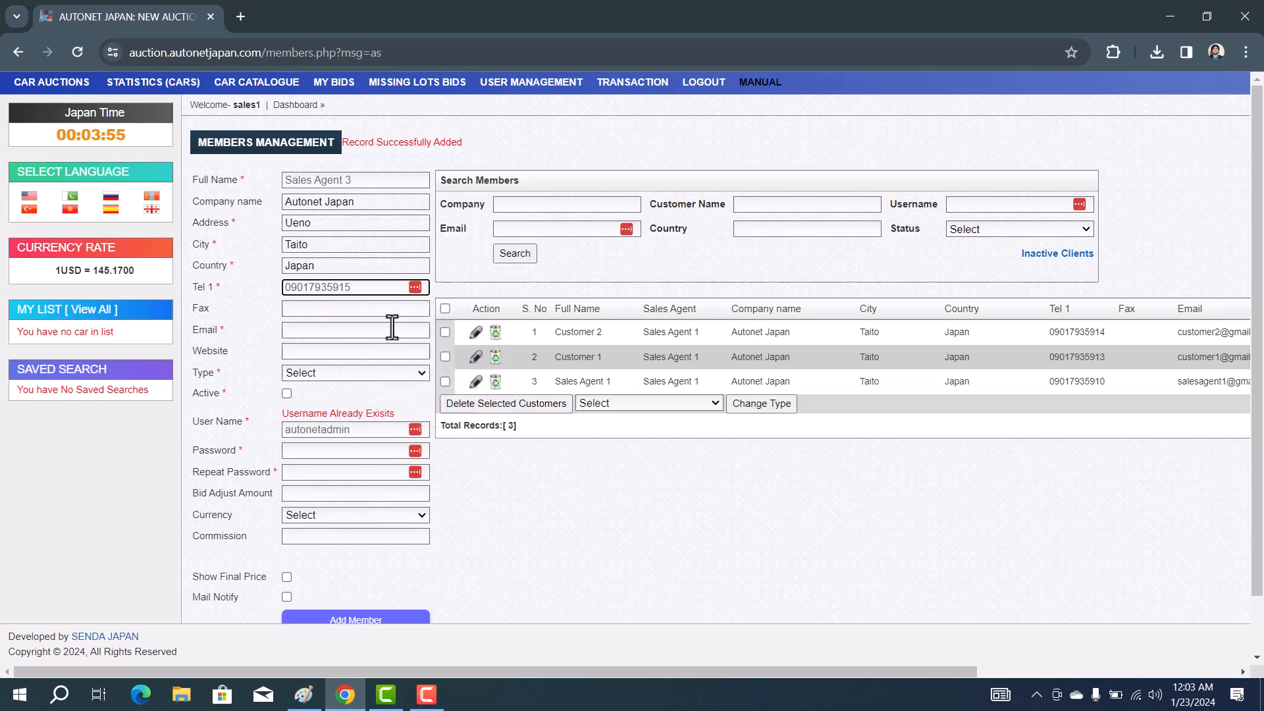
{"action": "left_click", "coordinate": [326, 328]}
{"action": "left_click", "coordinate": [353, 359]}
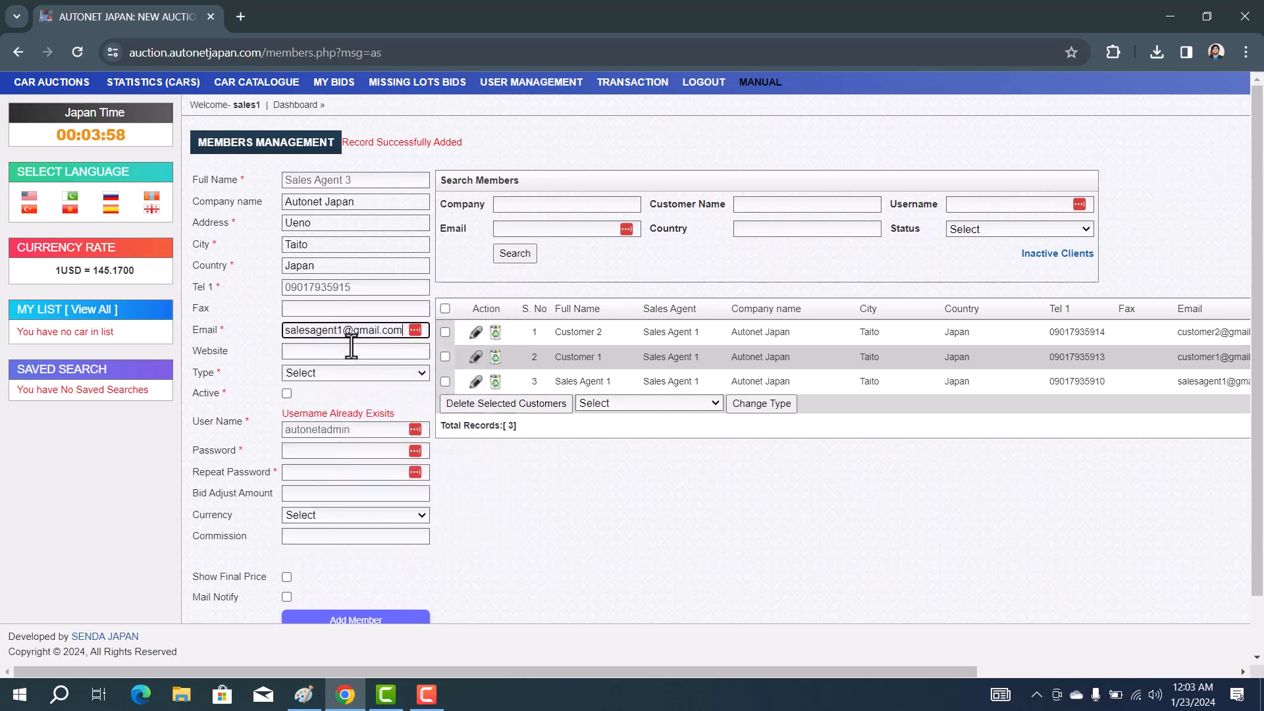
{"action": "type", "text": "3"}
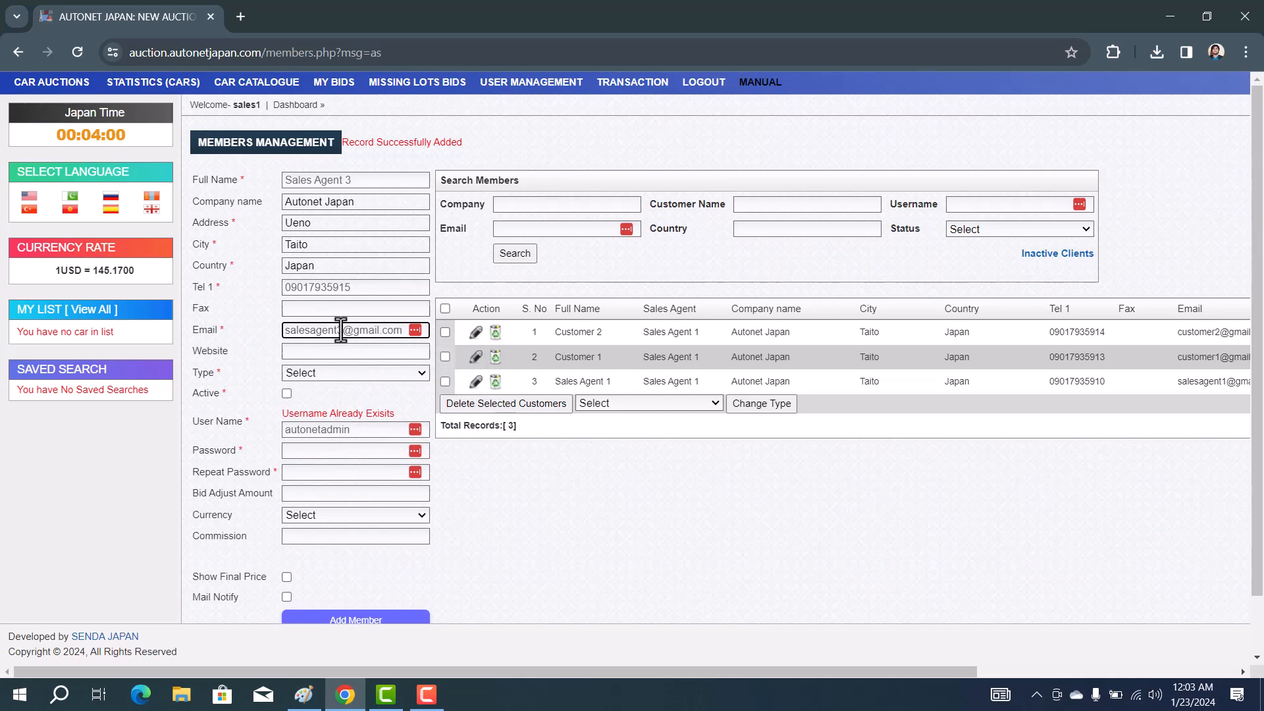
{"action": "left_click", "coordinate": [298, 352]}
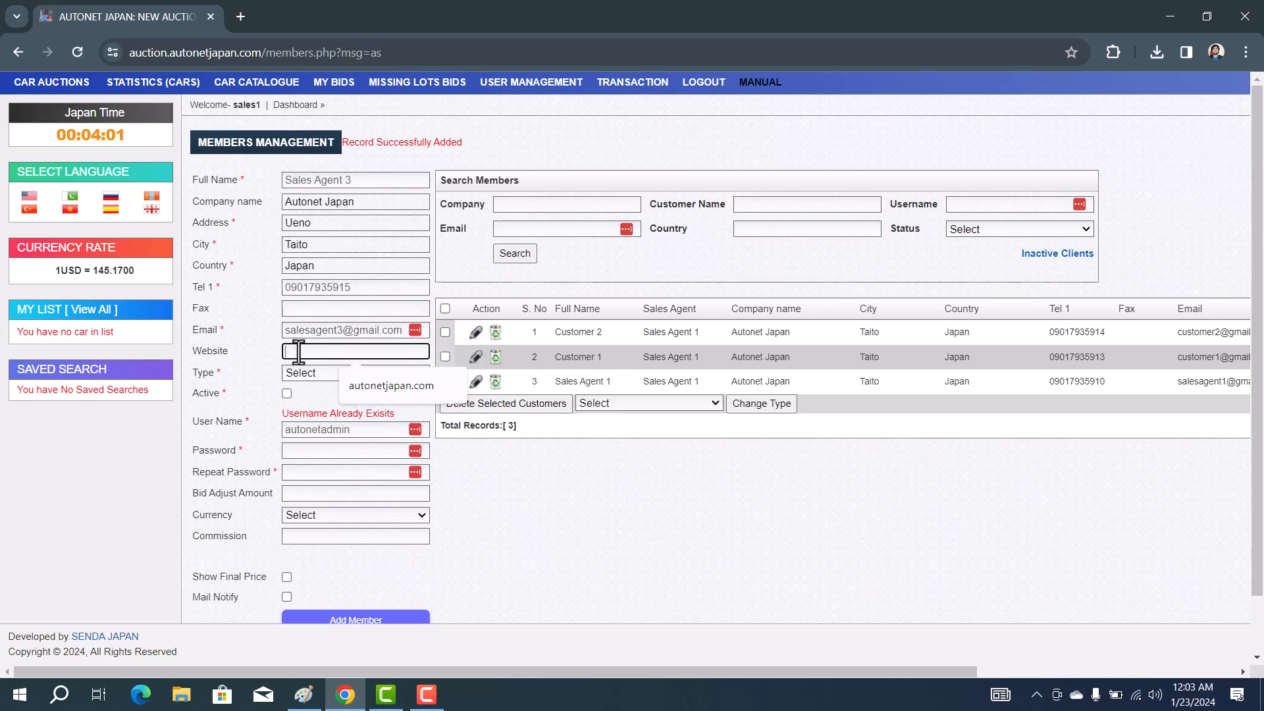
{"action": "left_click", "coordinate": [361, 382]}
Set member type Guest and begin replacing 'Sales Agent' in the full name with 'Cus'
{"action": "left_click", "coordinate": [340, 375]}
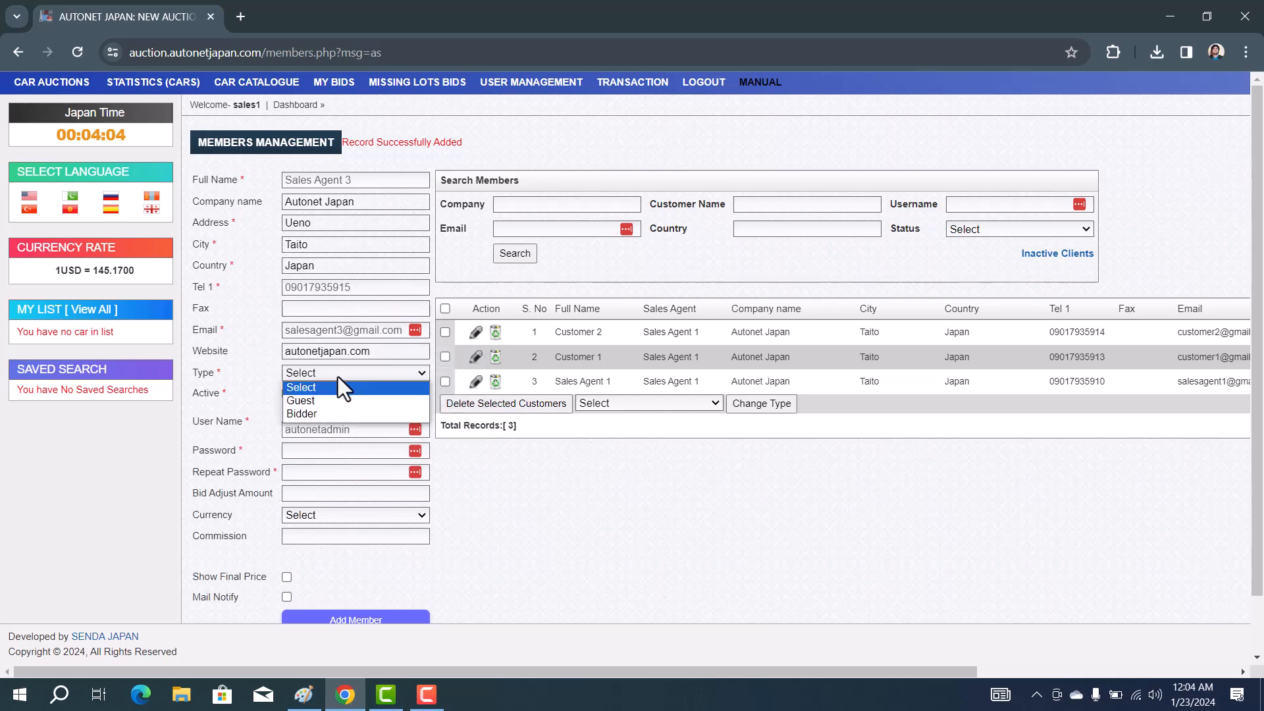
{"action": "left_click", "coordinate": [302, 403]}
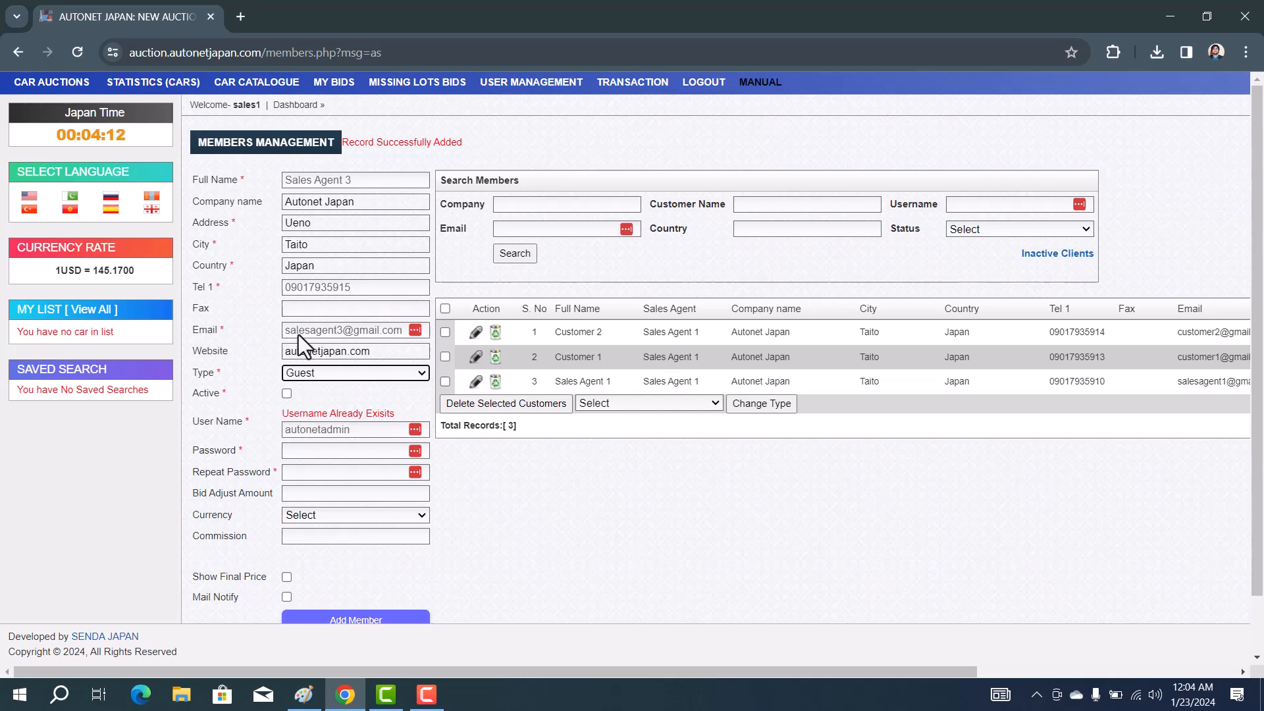
{"action": "left_click_drag", "start_coordinate": [343, 181], "coordinate": [285, 185]}
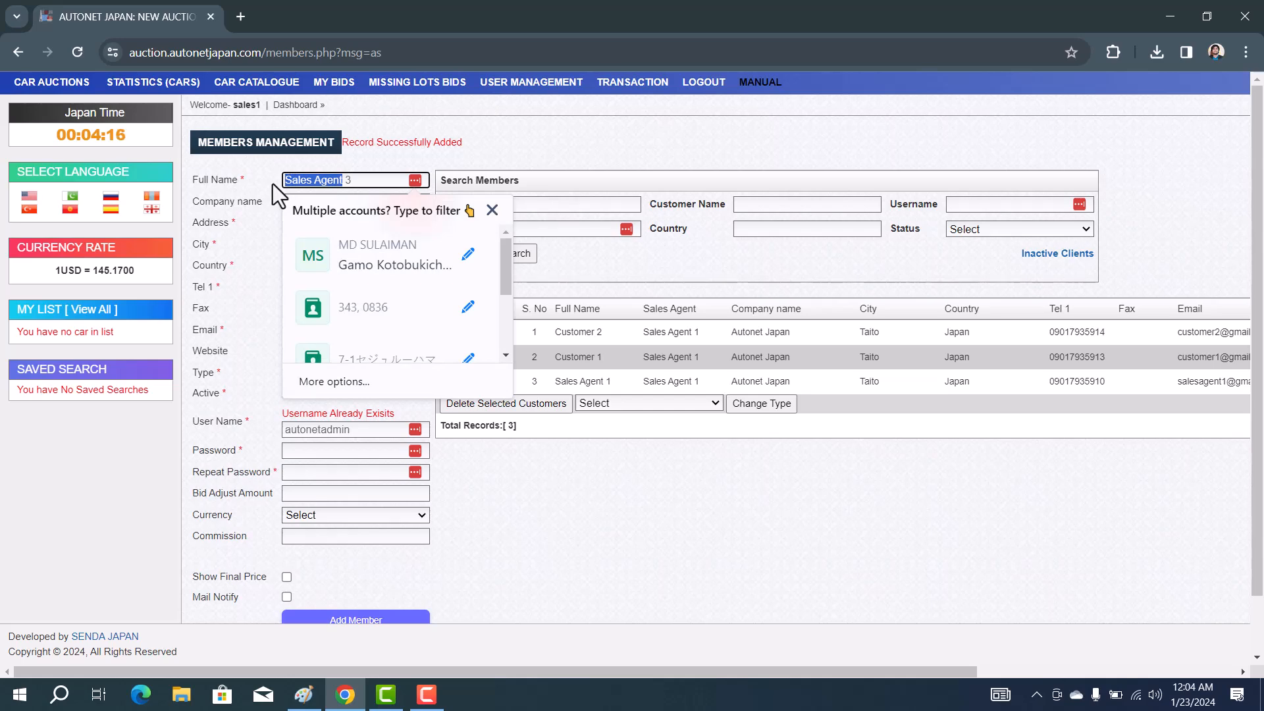
{"action": "type", "text": "Cus"}
{"action": "key", "text": "BackSpace"}
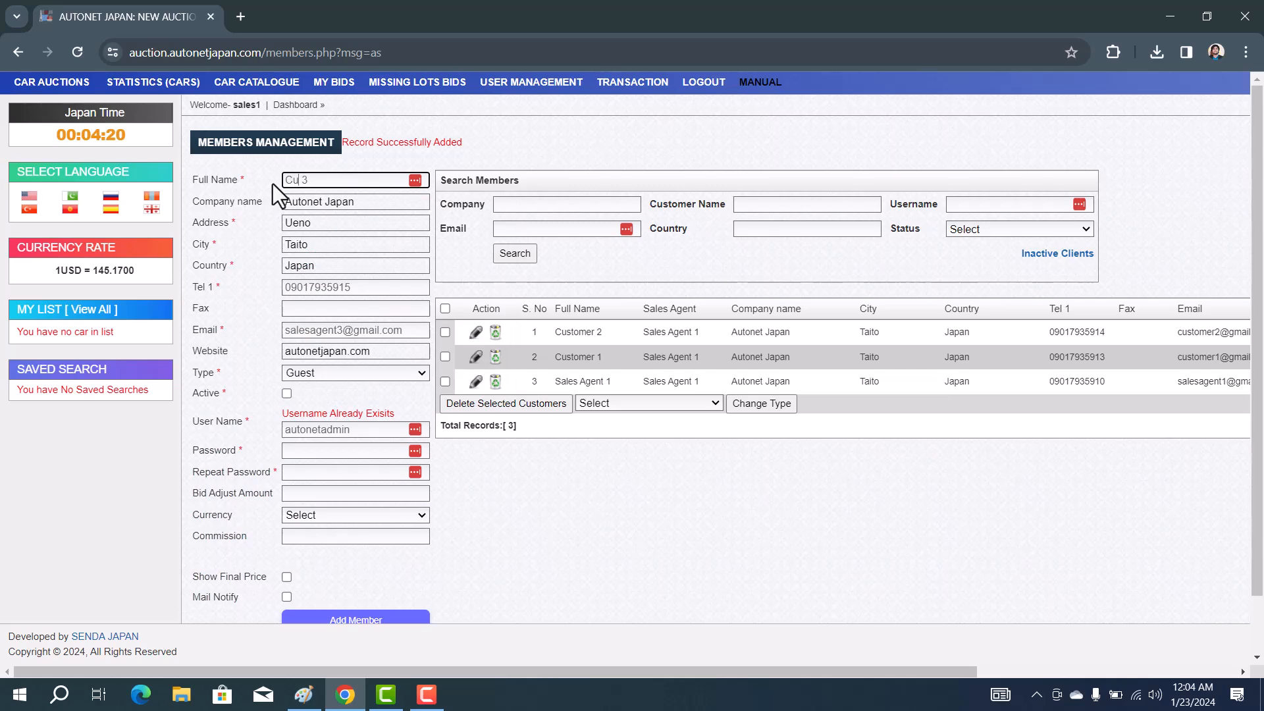
Name the new member Customer 3, mark it active, and enter user name customer3 with its password twice
{"action": "type", "text": "stomer"}
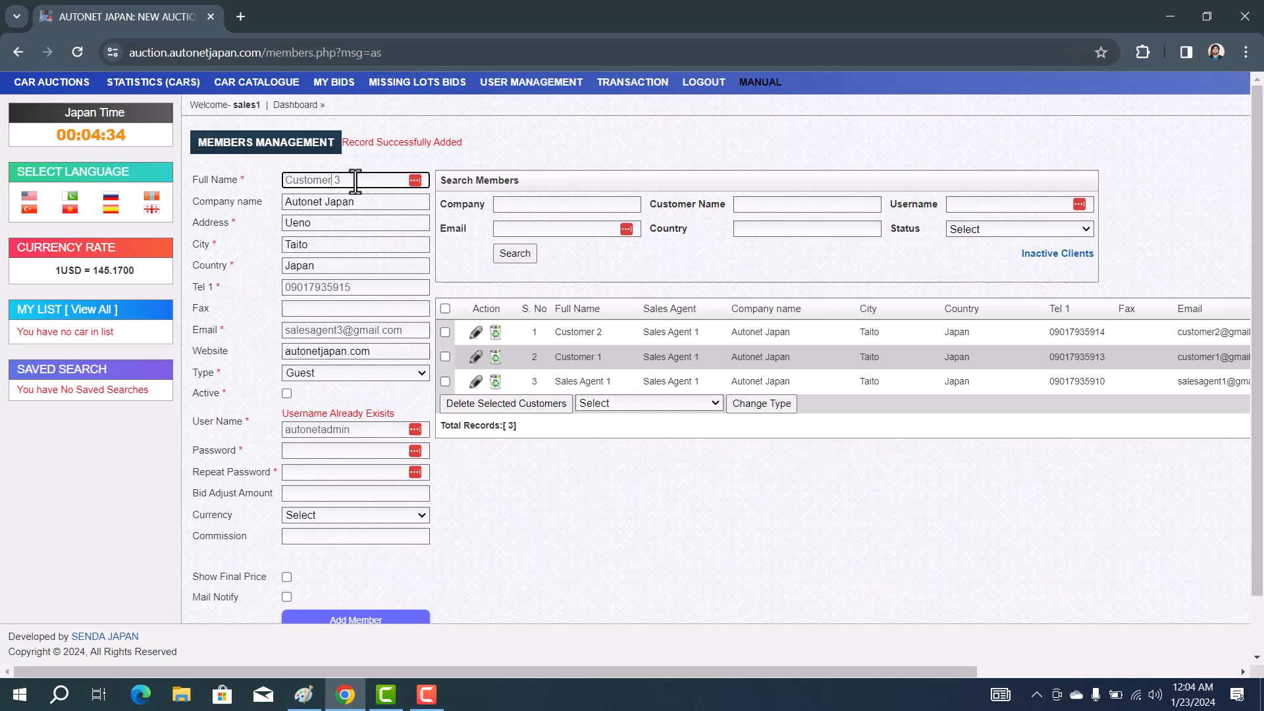
{"action": "left_click", "coordinate": [286, 393]}
{"action": "left_click", "coordinate": [320, 429]}
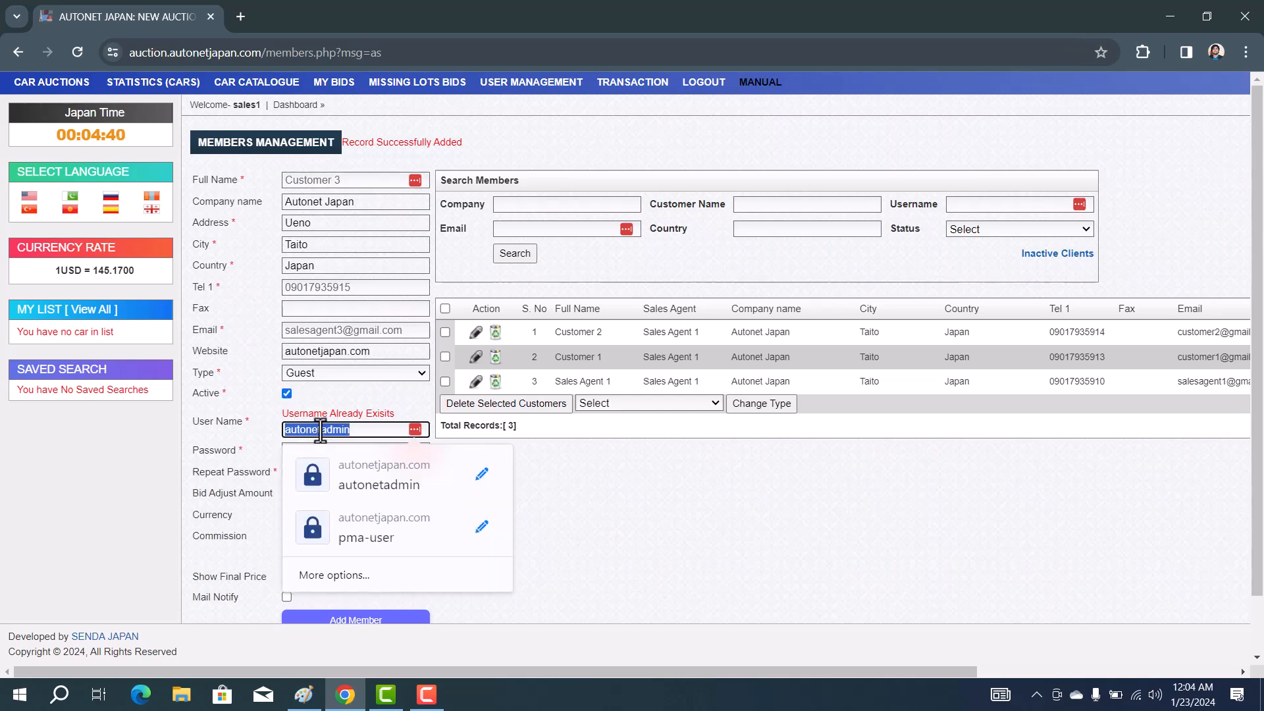
{"action": "type", "text": "cust"}
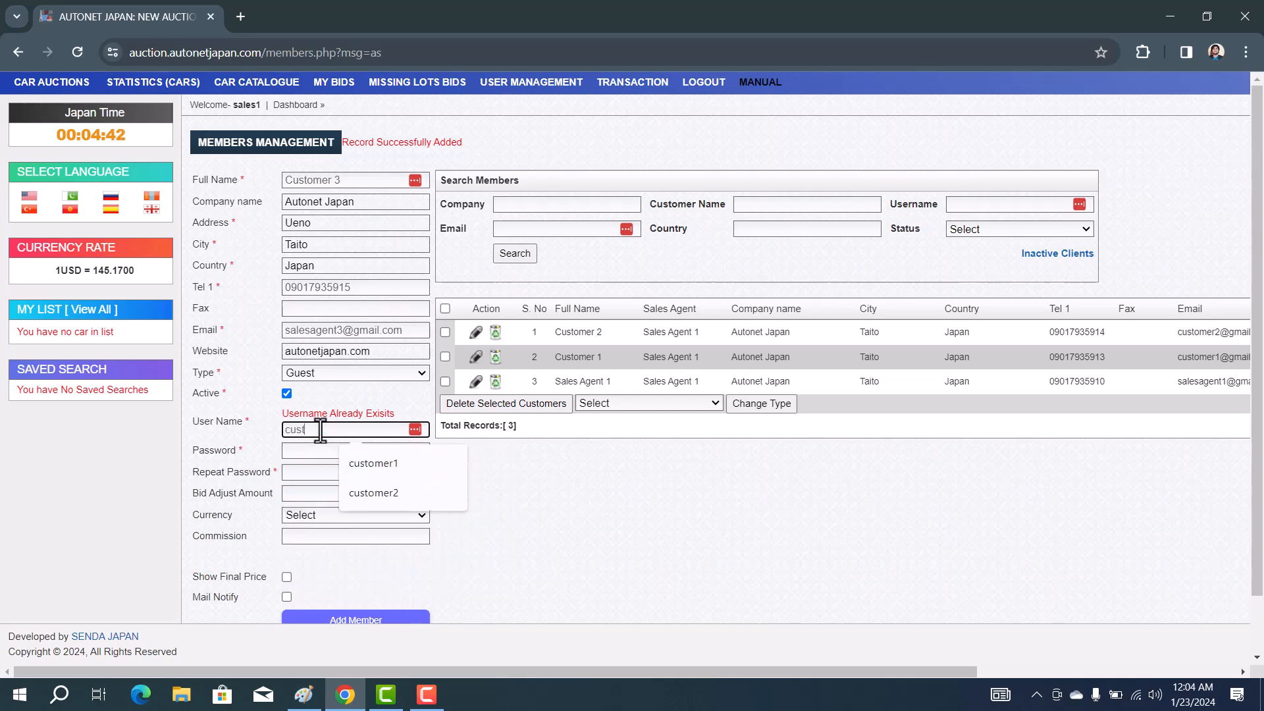
{"action": "type", "text": "omer3"}
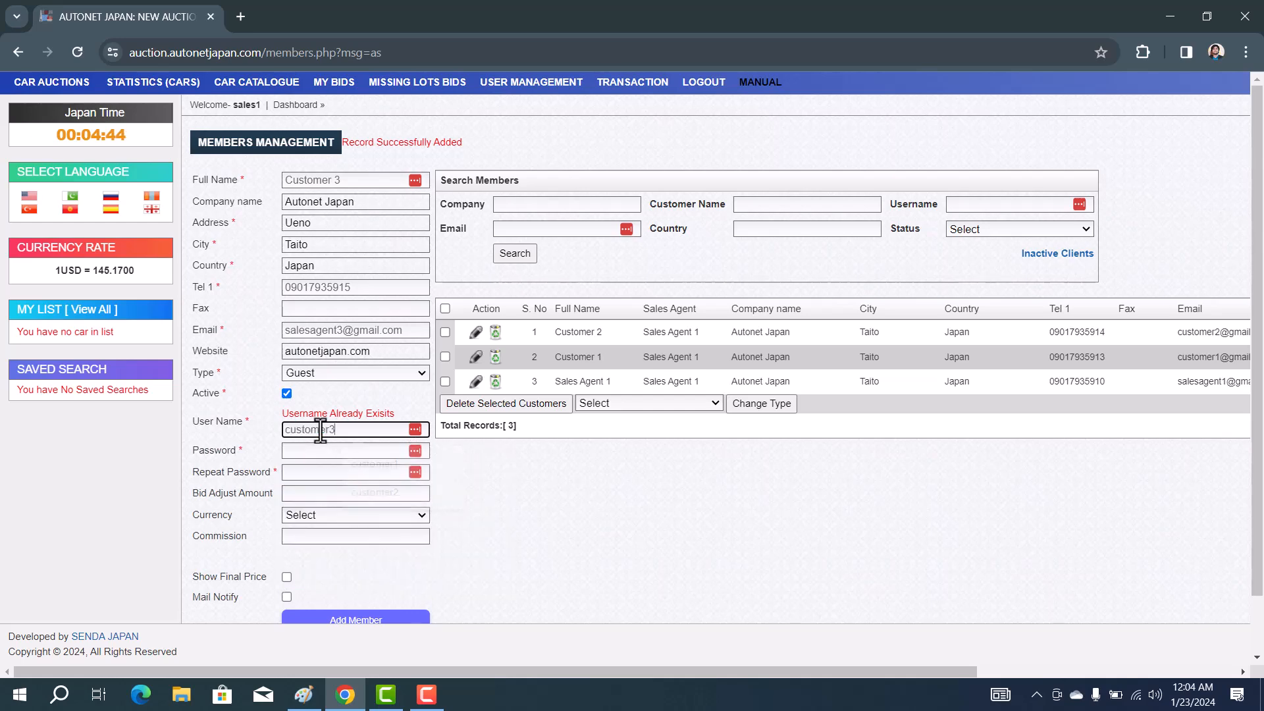
{"action": "double_click", "coordinate": [320, 429]}
{"action": "key", "text": "ctrl+c"}
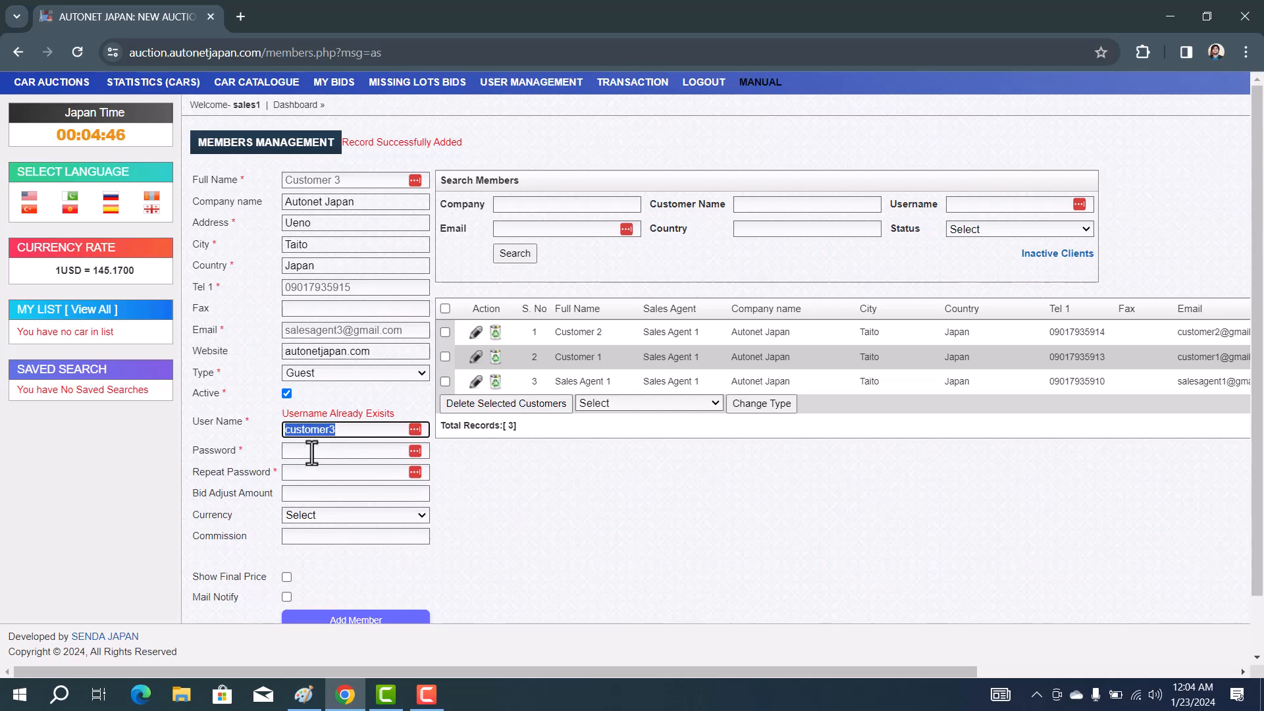
{"action": "left_click", "coordinate": [312, 452]}
{"action": "key", "text": "ctrl+v"}
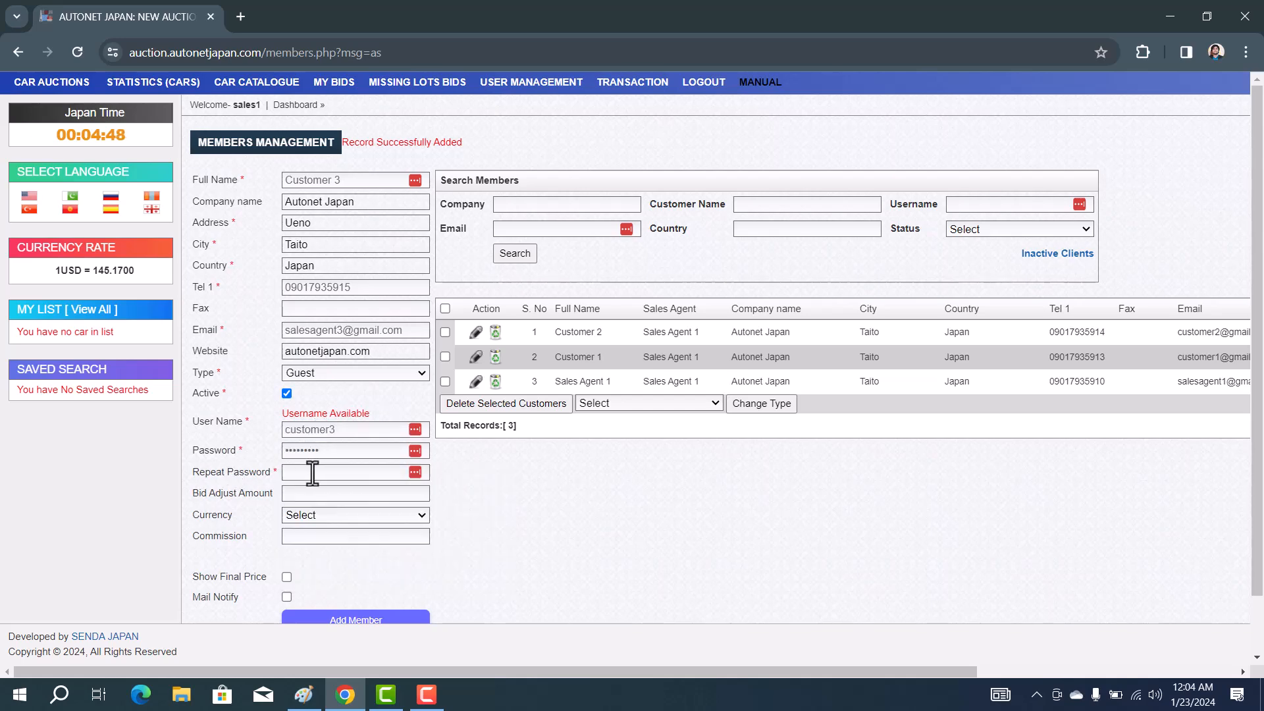
{"action": "left_click", "coordinate": [315, 472]}
{"action": "key", "text": "ctrl+v"}
Set the member's currency to JPY and save the new Customer 3 record
{"action": "scroll", "coordinate": [301, 530], "scroll_direction": "down", "scroll_amount": 1}
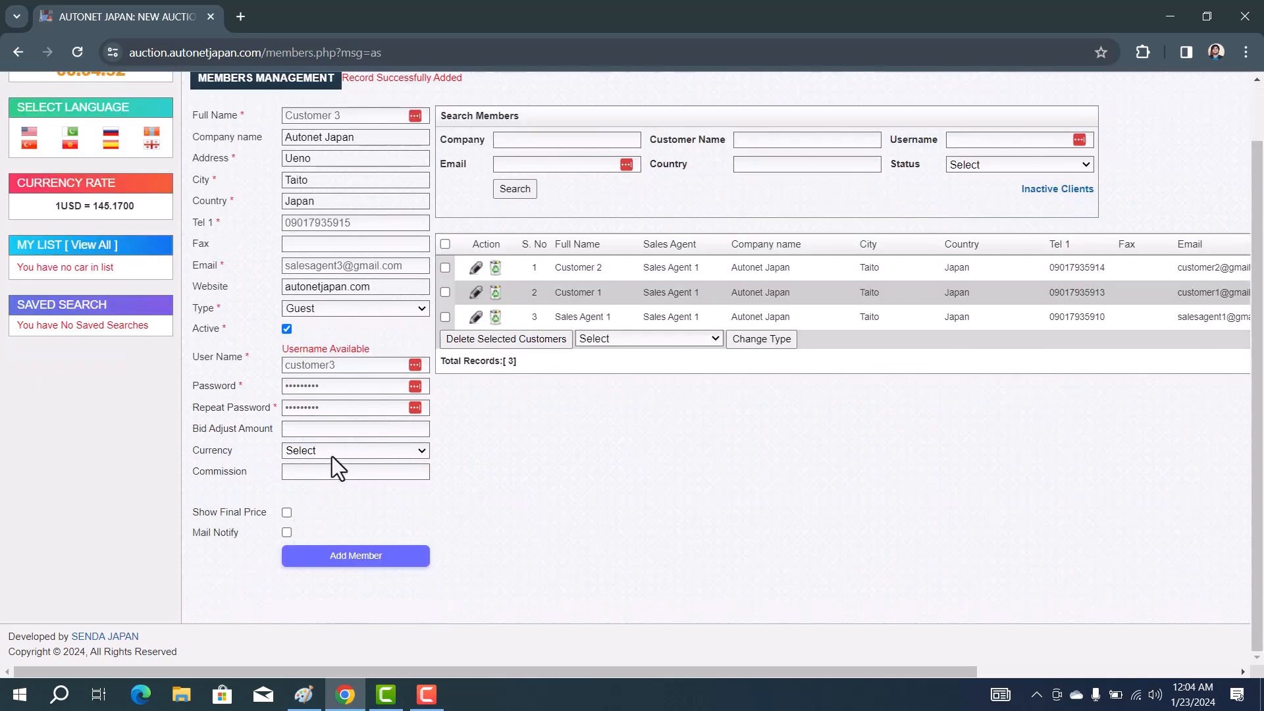
{"action": "left_click", "coordinate": [335, 453]}
{"action": "left_click", "coordinate": [318, 491]}
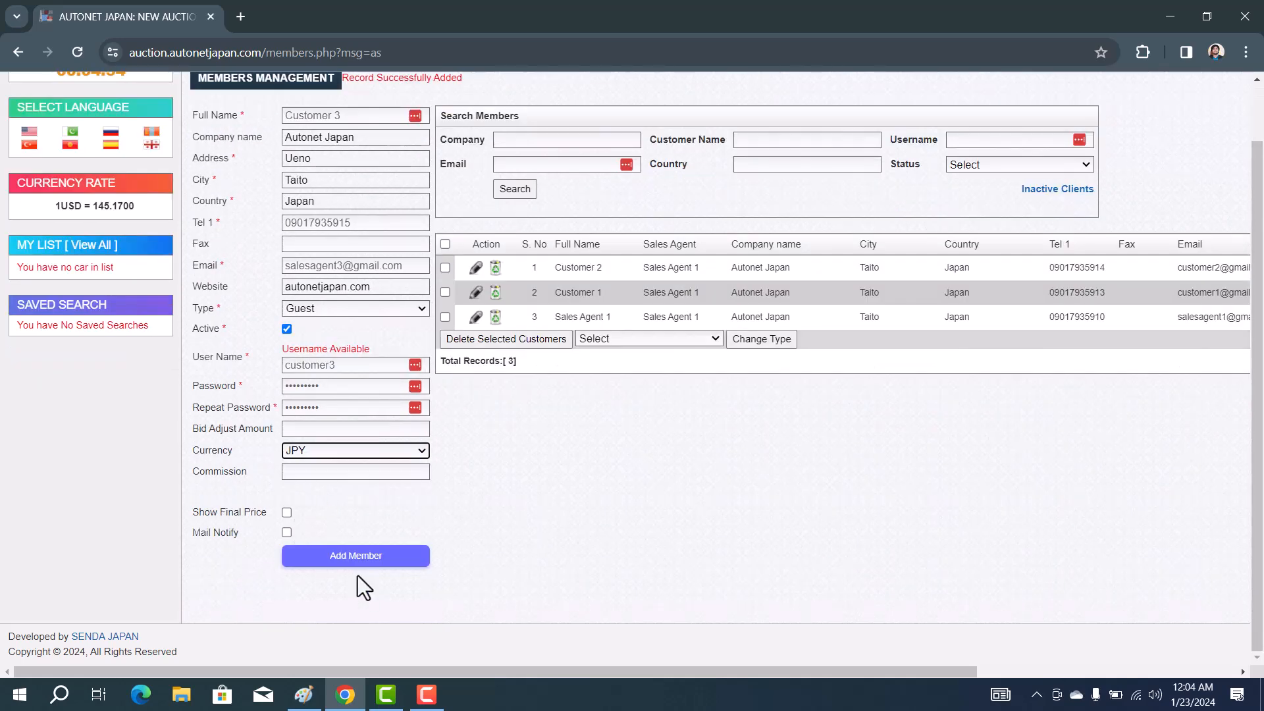
{"action": "left_click", "coordinate": [357, 563]}
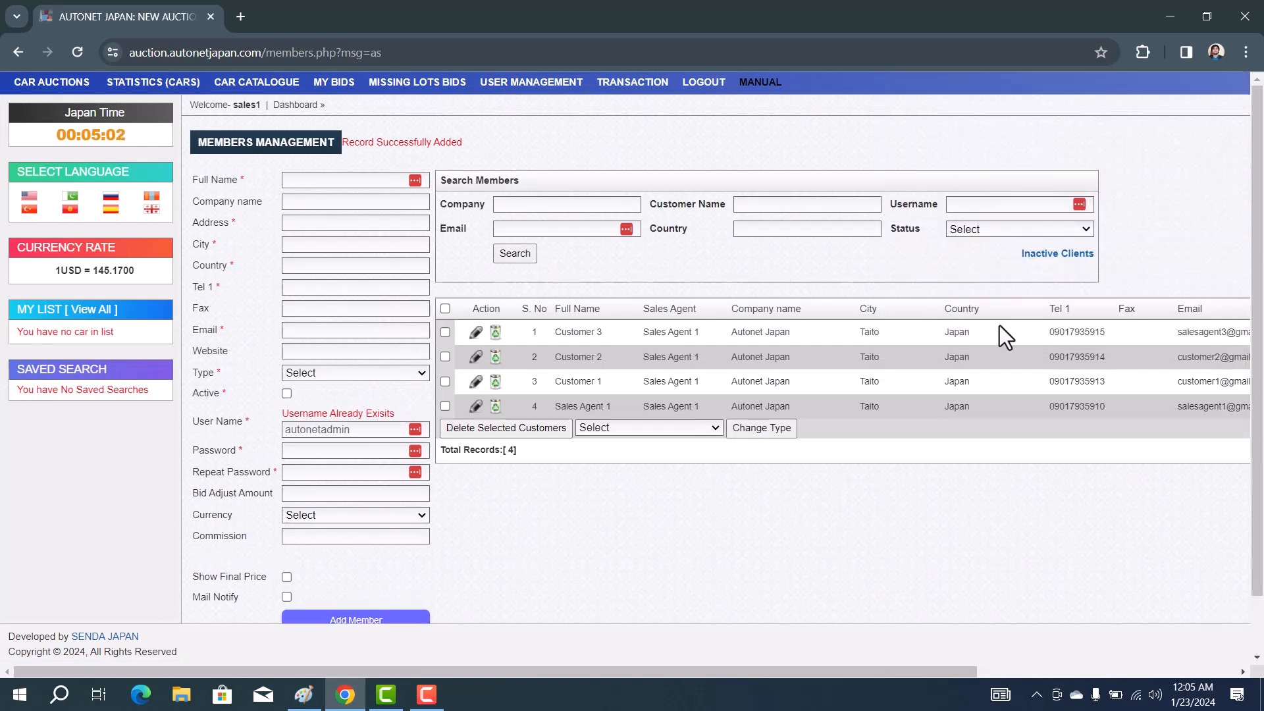
Check Customer 3's Guest type in the list, then edit its record and change the type to Bidder
{"action": "scroll", "coordinate": [1000, 325], "scroll_direction": "right", "scroll_amount": 3}
{"action": "scroll", "coordinate": [1000, 325], "scroll_direction": "right", "scroll_amount": 1}
{"action": "double_click", "coordinate": [1108, 332]}
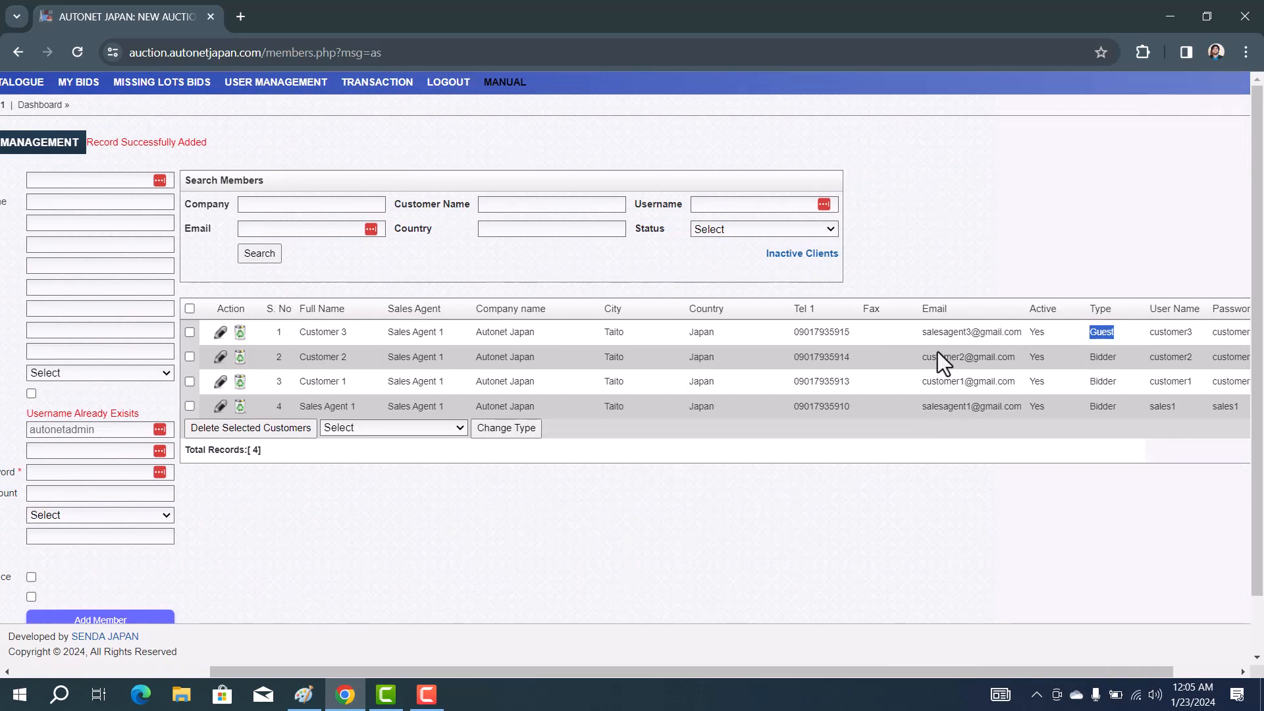
{"action": "scroll", "coordinate": [937, 351], "scroll_direction": "left", "scroll_amount": 4}
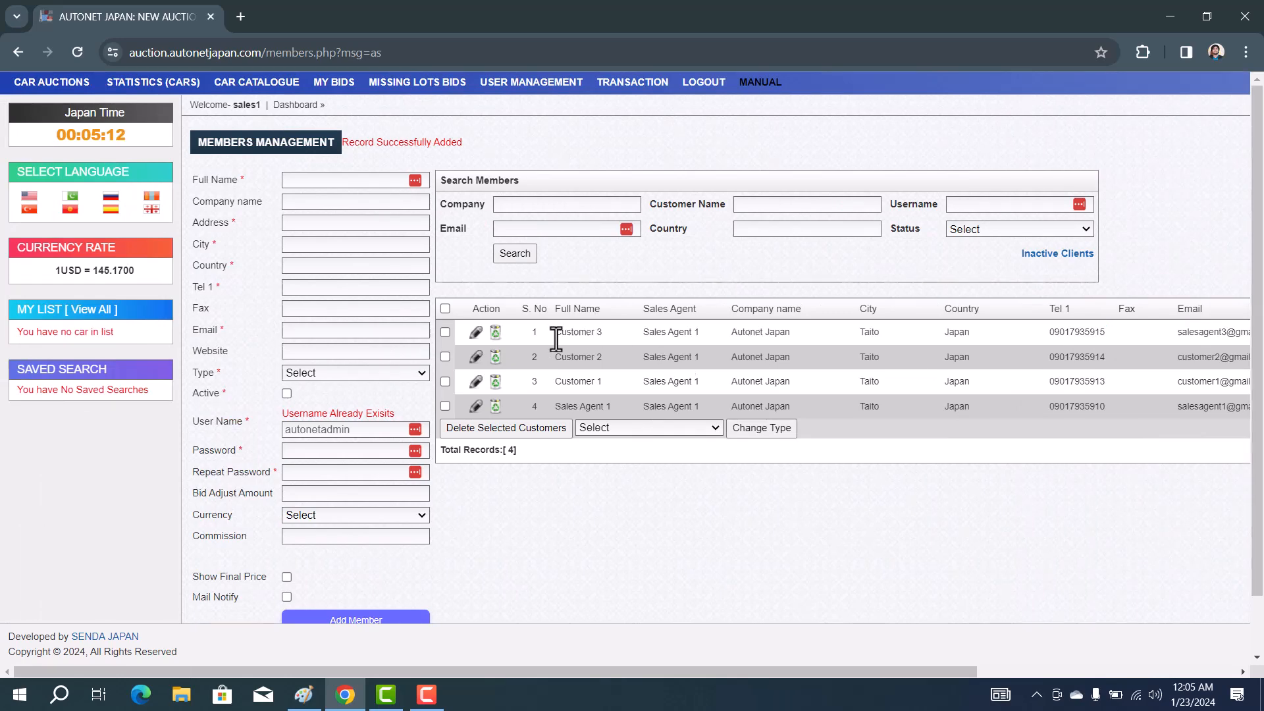
{"action": "left_click", "coordinate": [475, 333]}
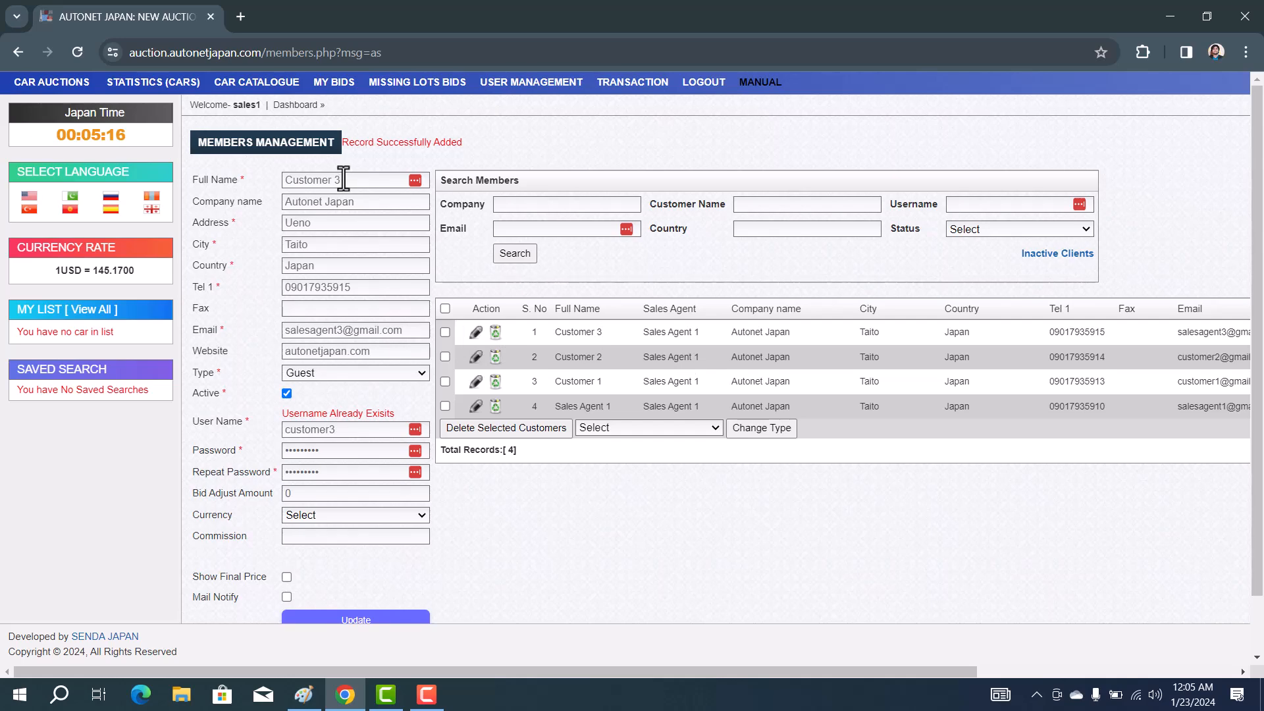
{"action": "left_click", "coordinate": [368, 369]}
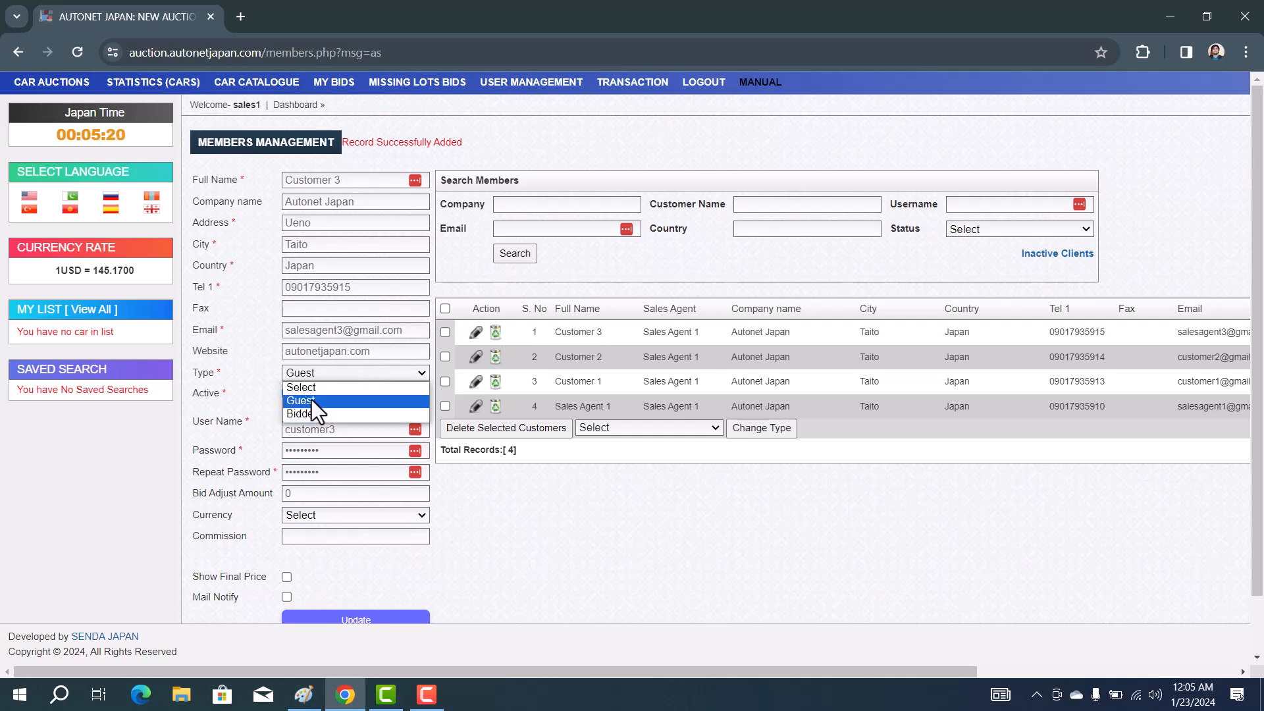
{"action": "left_click", "coordinate": [314, 416]}
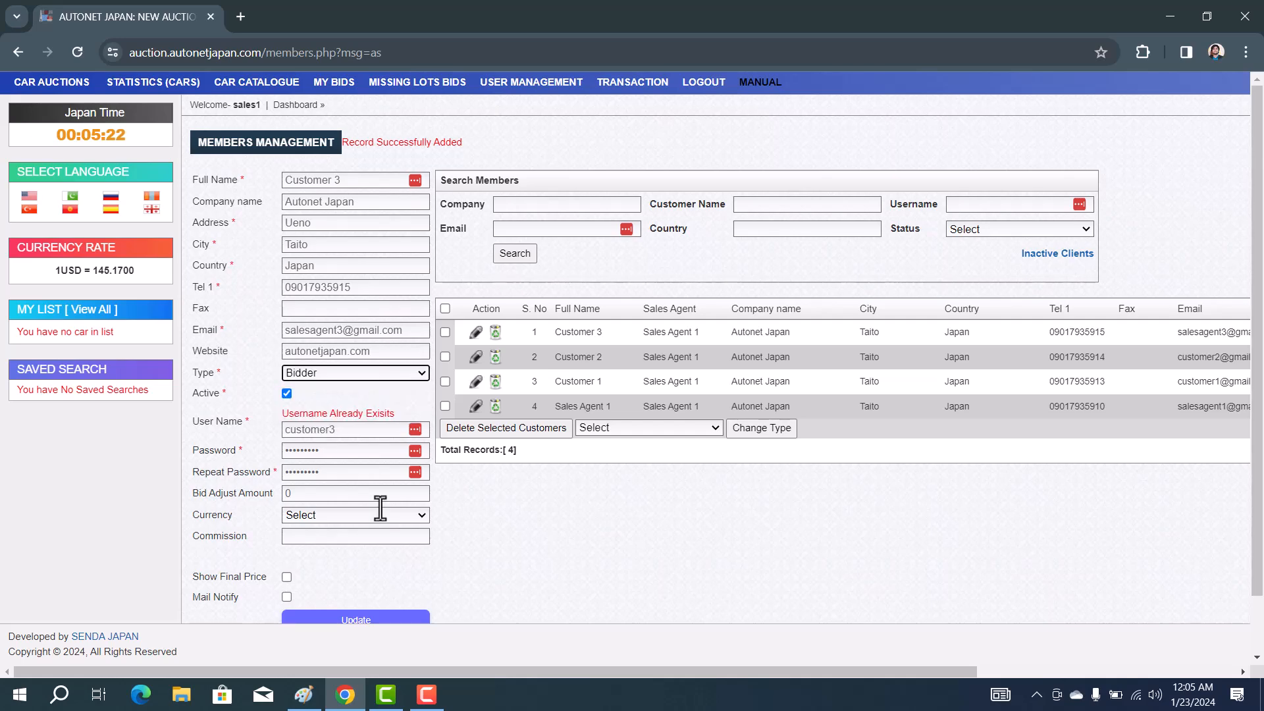
{"action": "scroll", "coordinate": [379, 506], "scroll_direction": "down", "scroll_amount": 1}
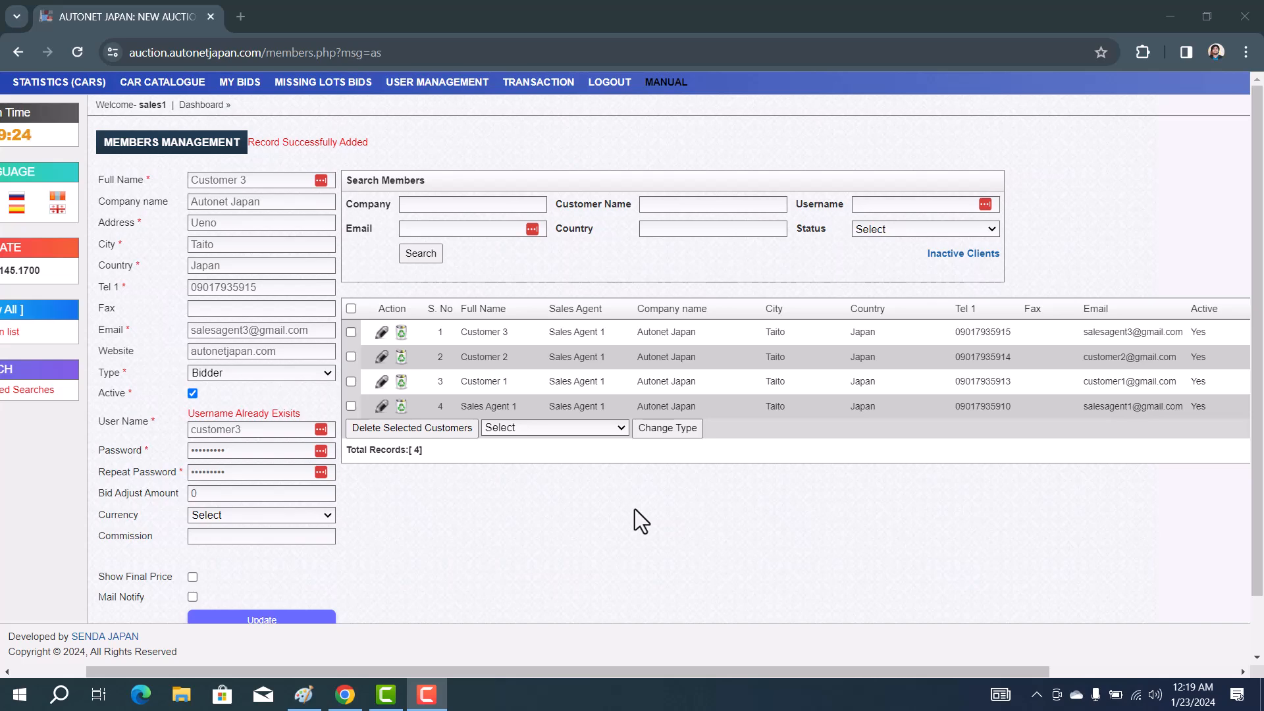
Log in as a listed member using the Login button at the right end of its row
{"action": "scroll", "coordinate": [635, 508], "scroll_direction": "down", "scroll_amount": 1}
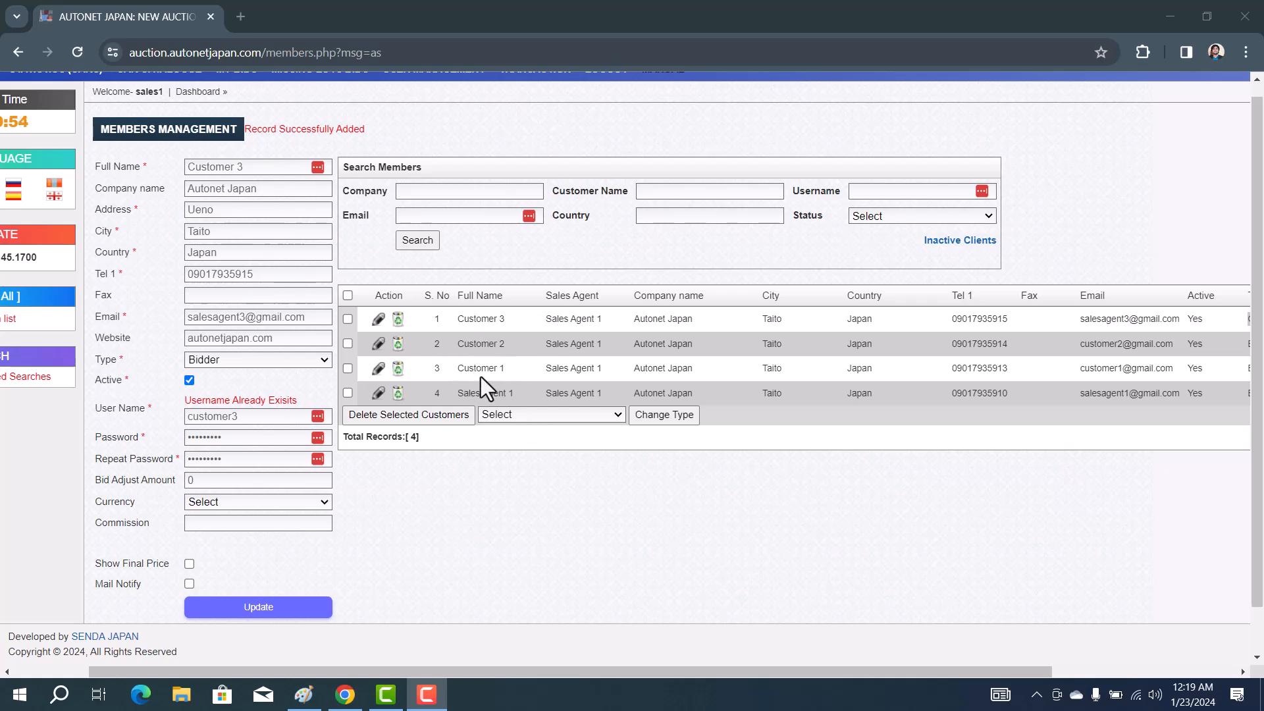
{"action": "scroll", "coordinate": [552, 357], "scroll_direction": "right", "scroll_amount": 4}
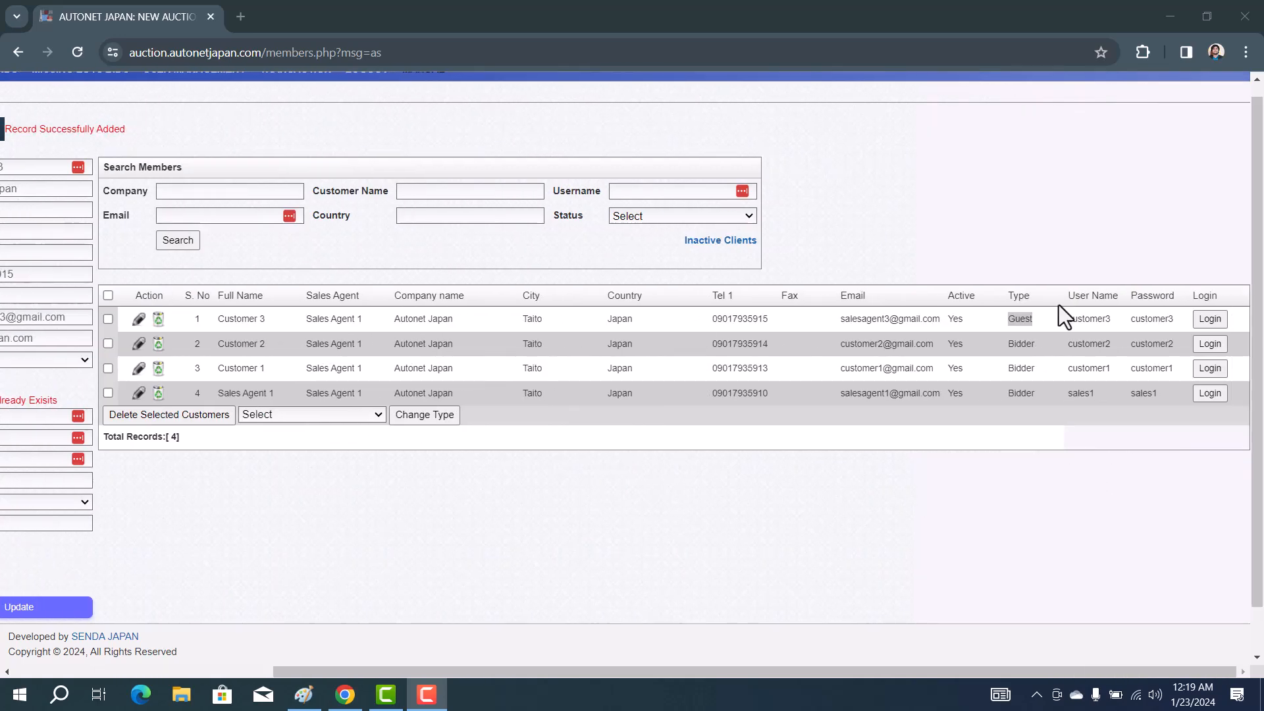
{"action": "left_click", "coordinate": [1209, 393]}
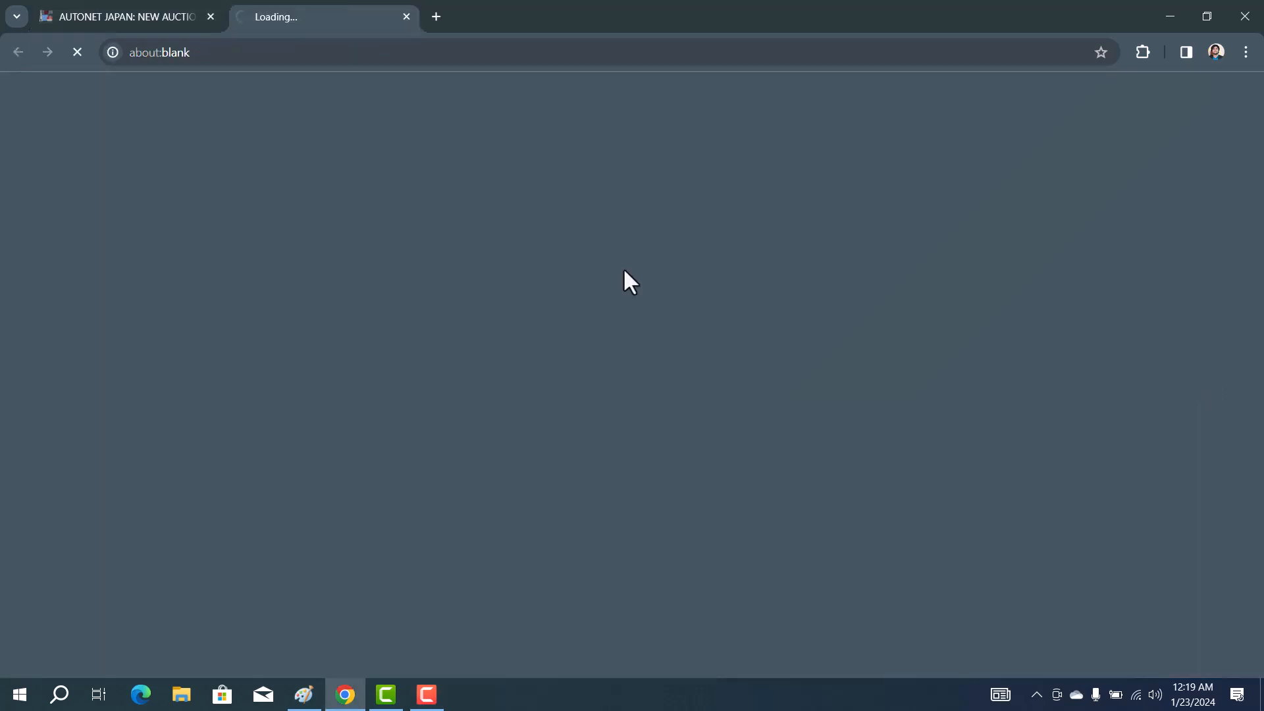